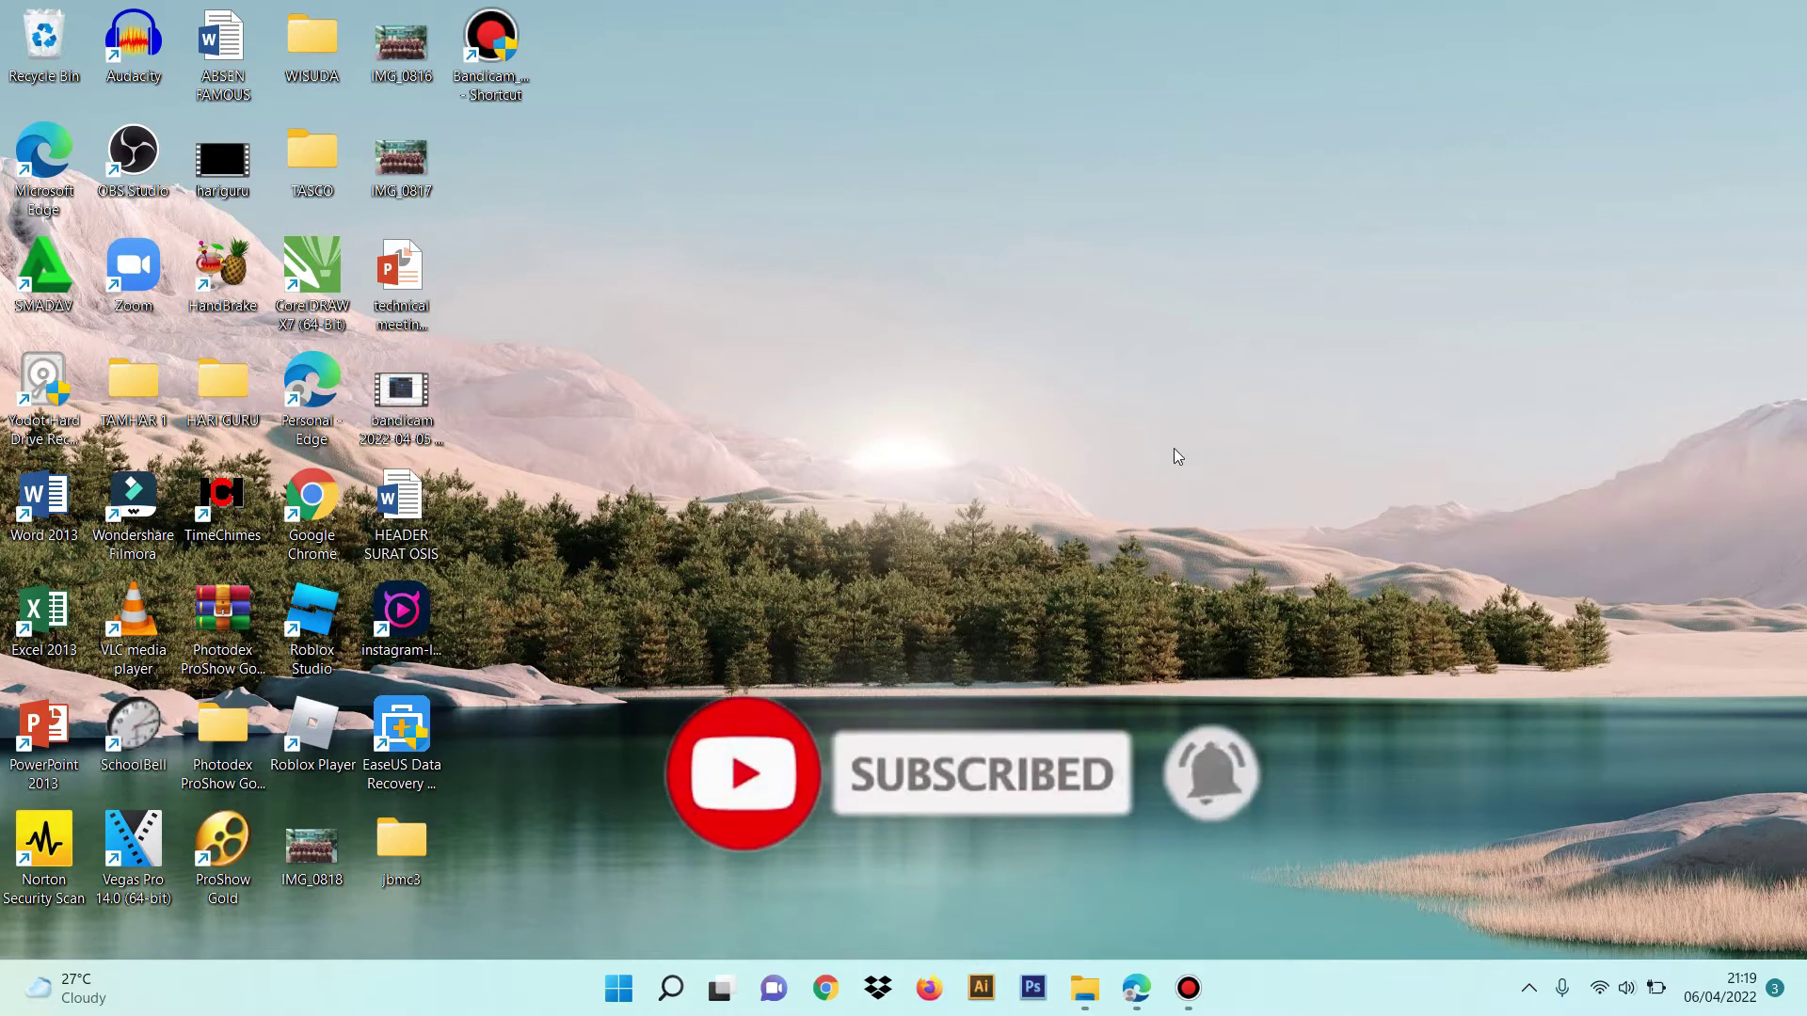
# Check the WhatsApp logo reference image in the Edge browser
pyautogui.click(1132, 988)
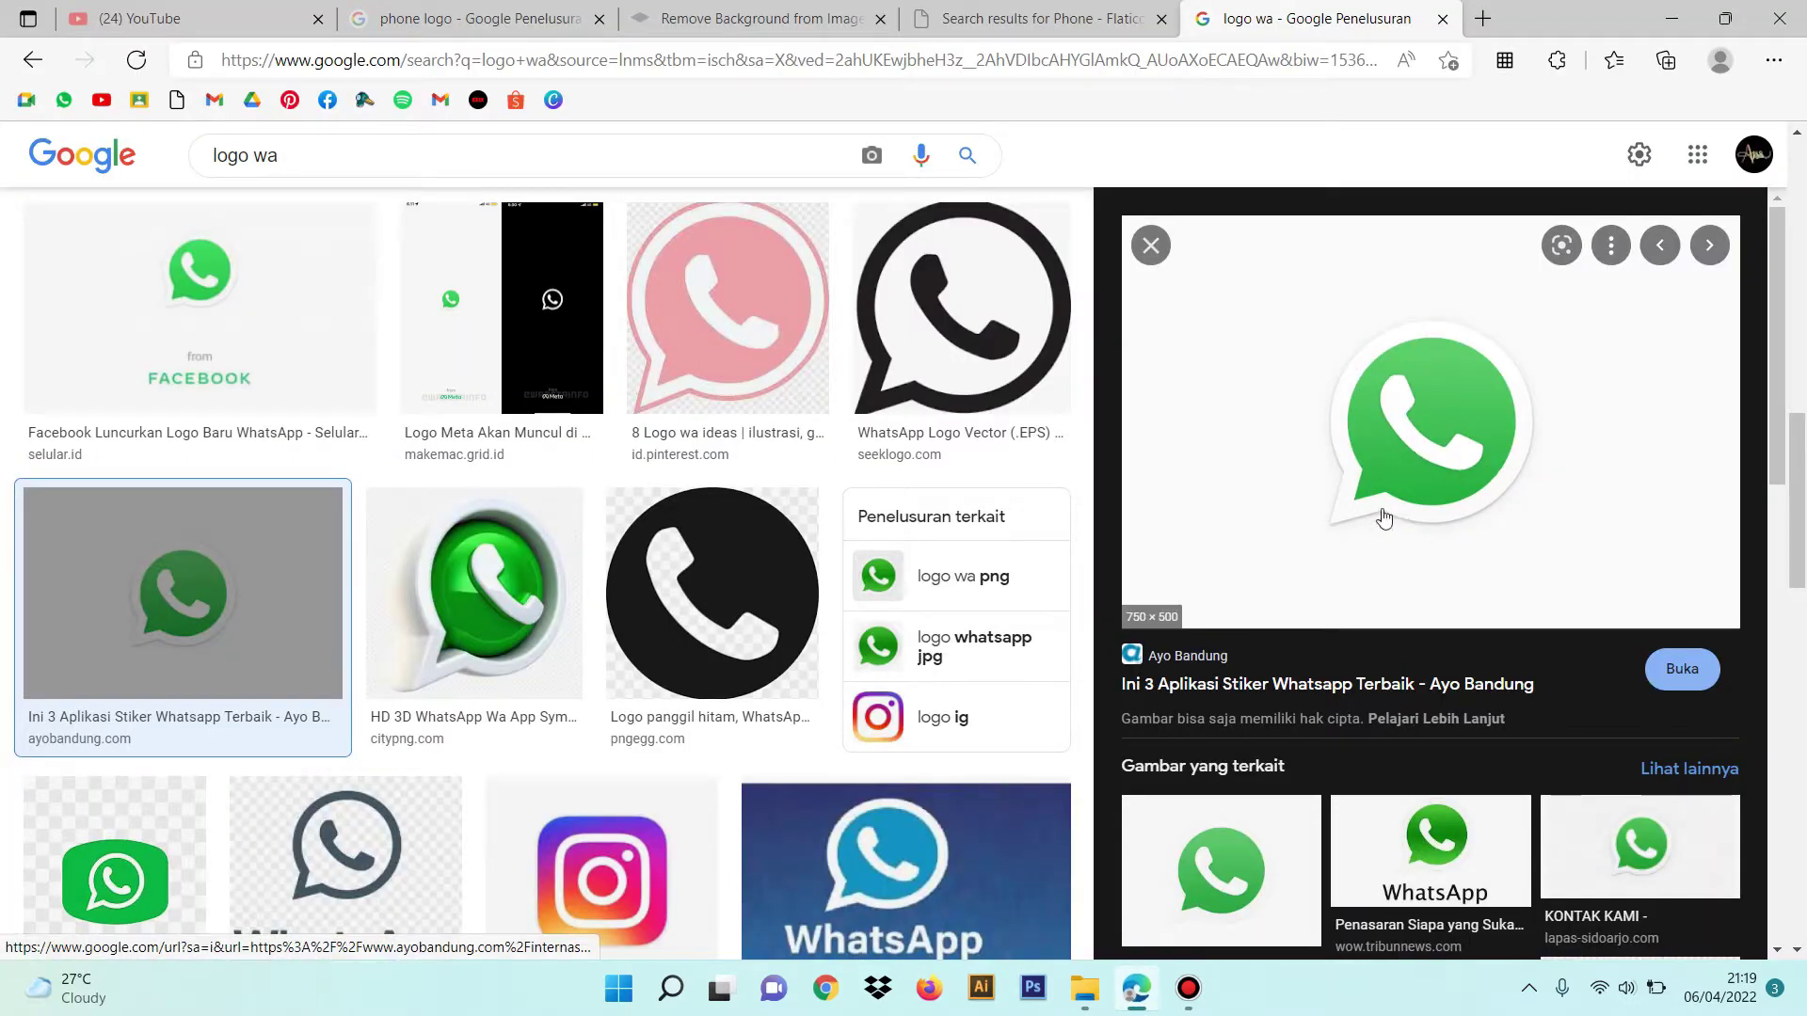
pyautogui.click(1672, 19)
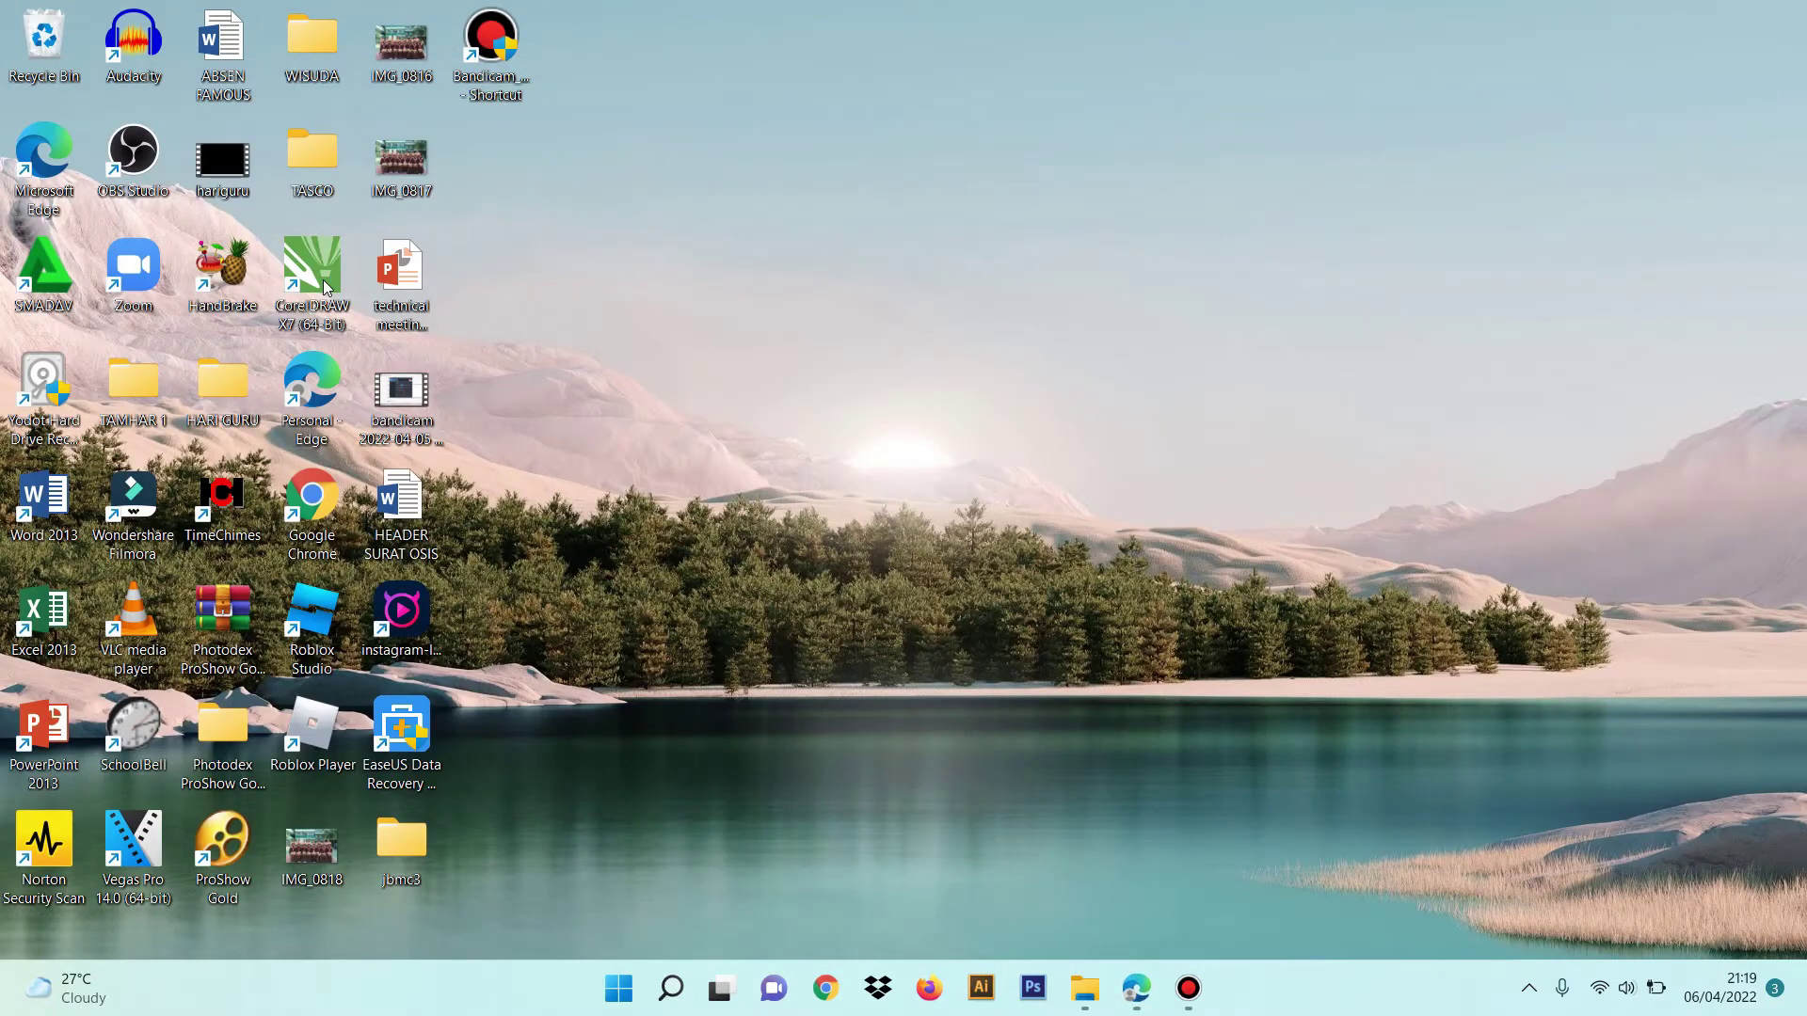
# Launch CorelDRAW X7 and create a new A4 document named "logo wa 1"
pyautogui.doubleClick(325, 287)
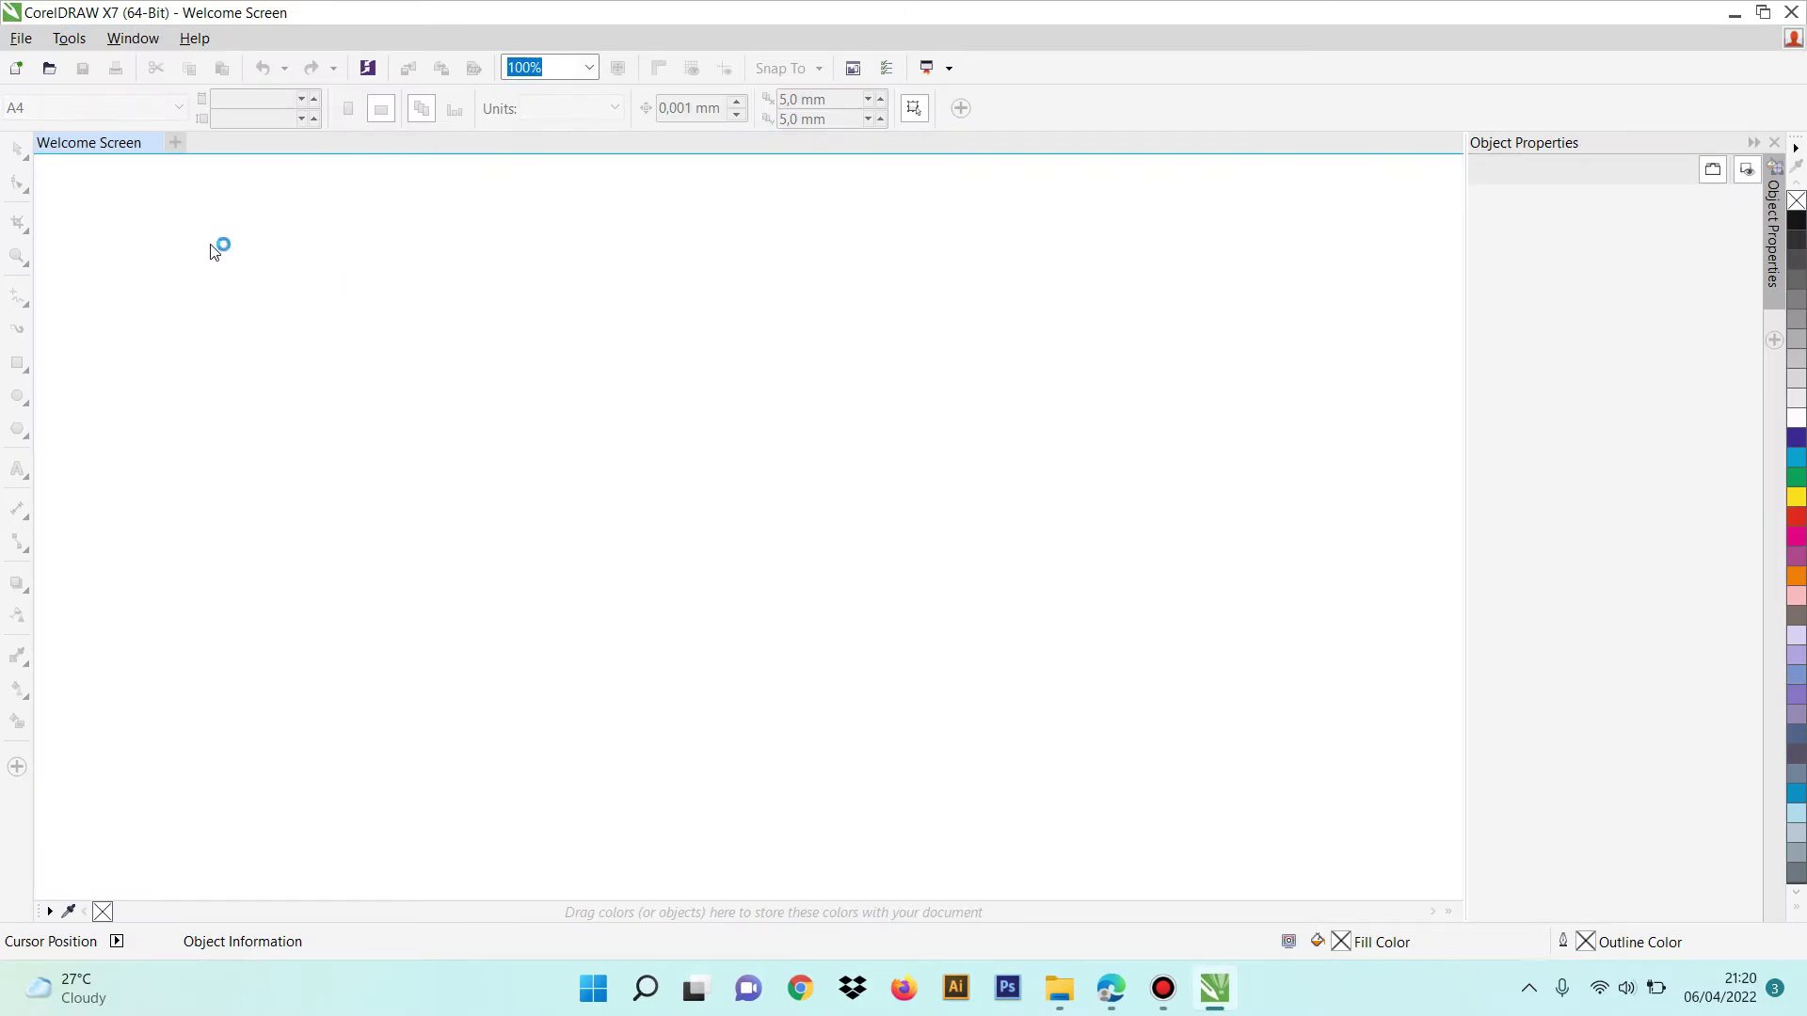
pyautogui.click(344, 381)
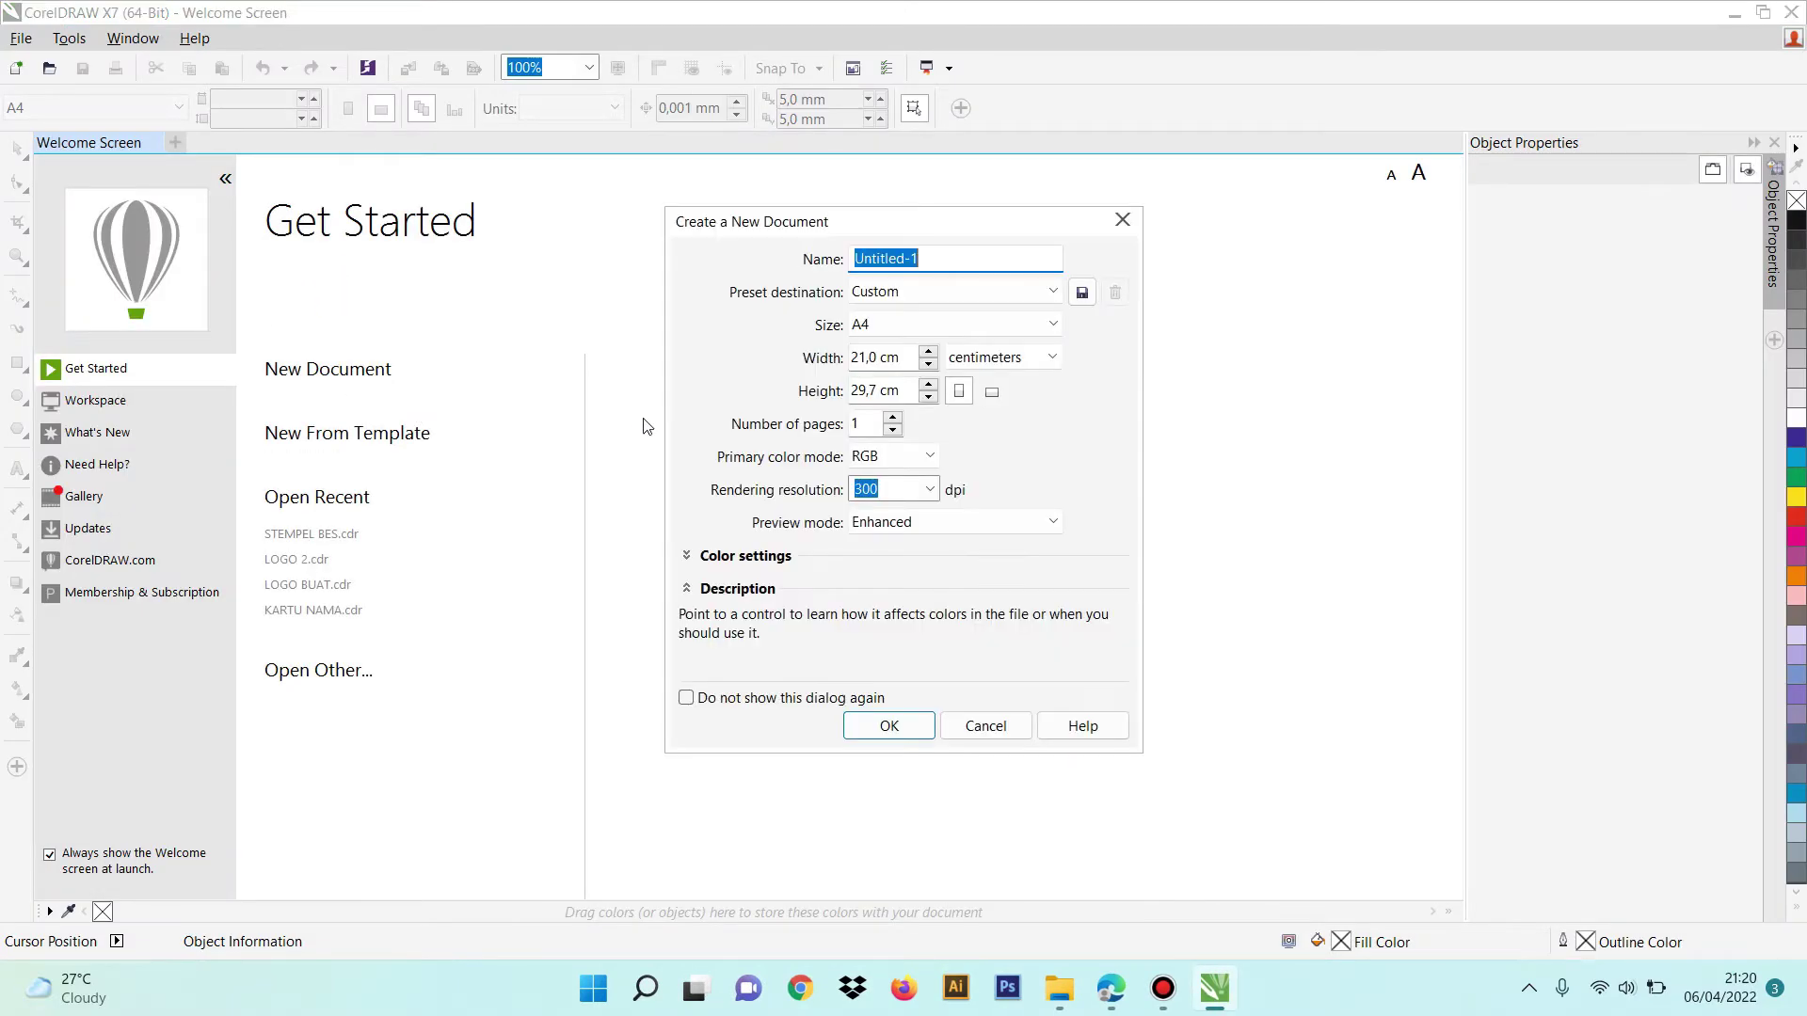
pyautogui.write('logo w')
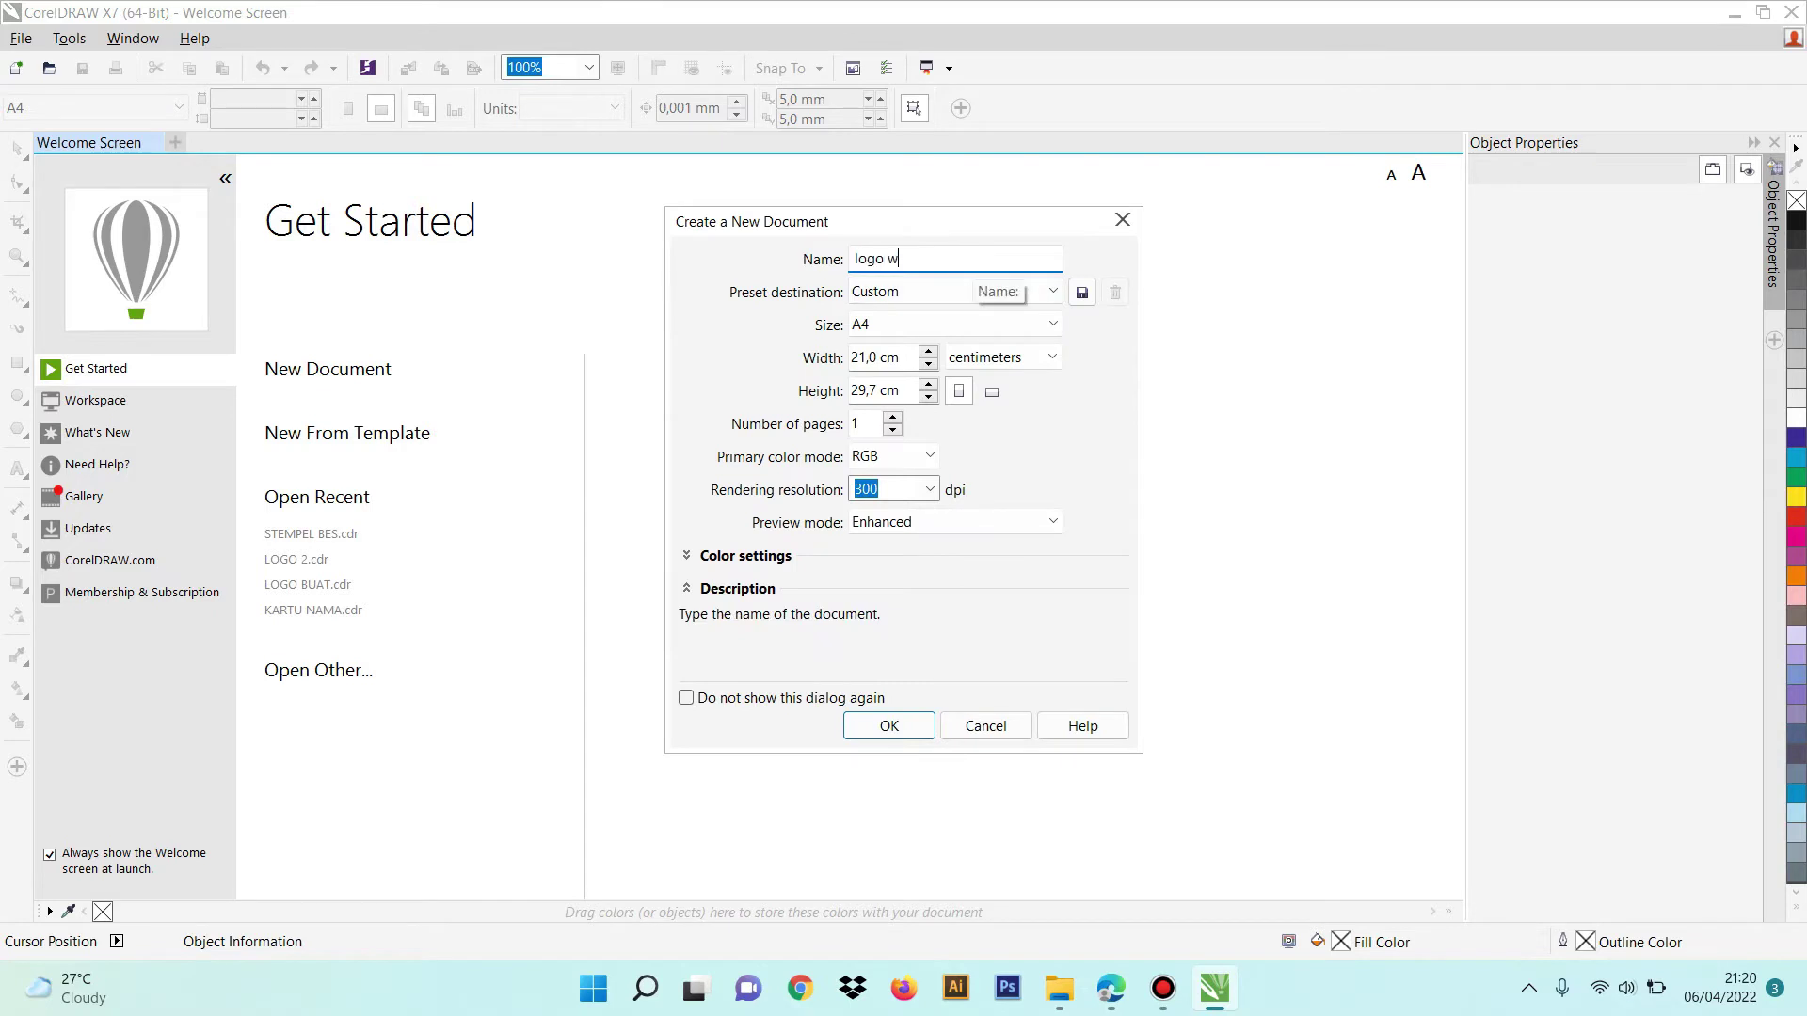
pyautogui.write('all')
pyautogui.press('Return')
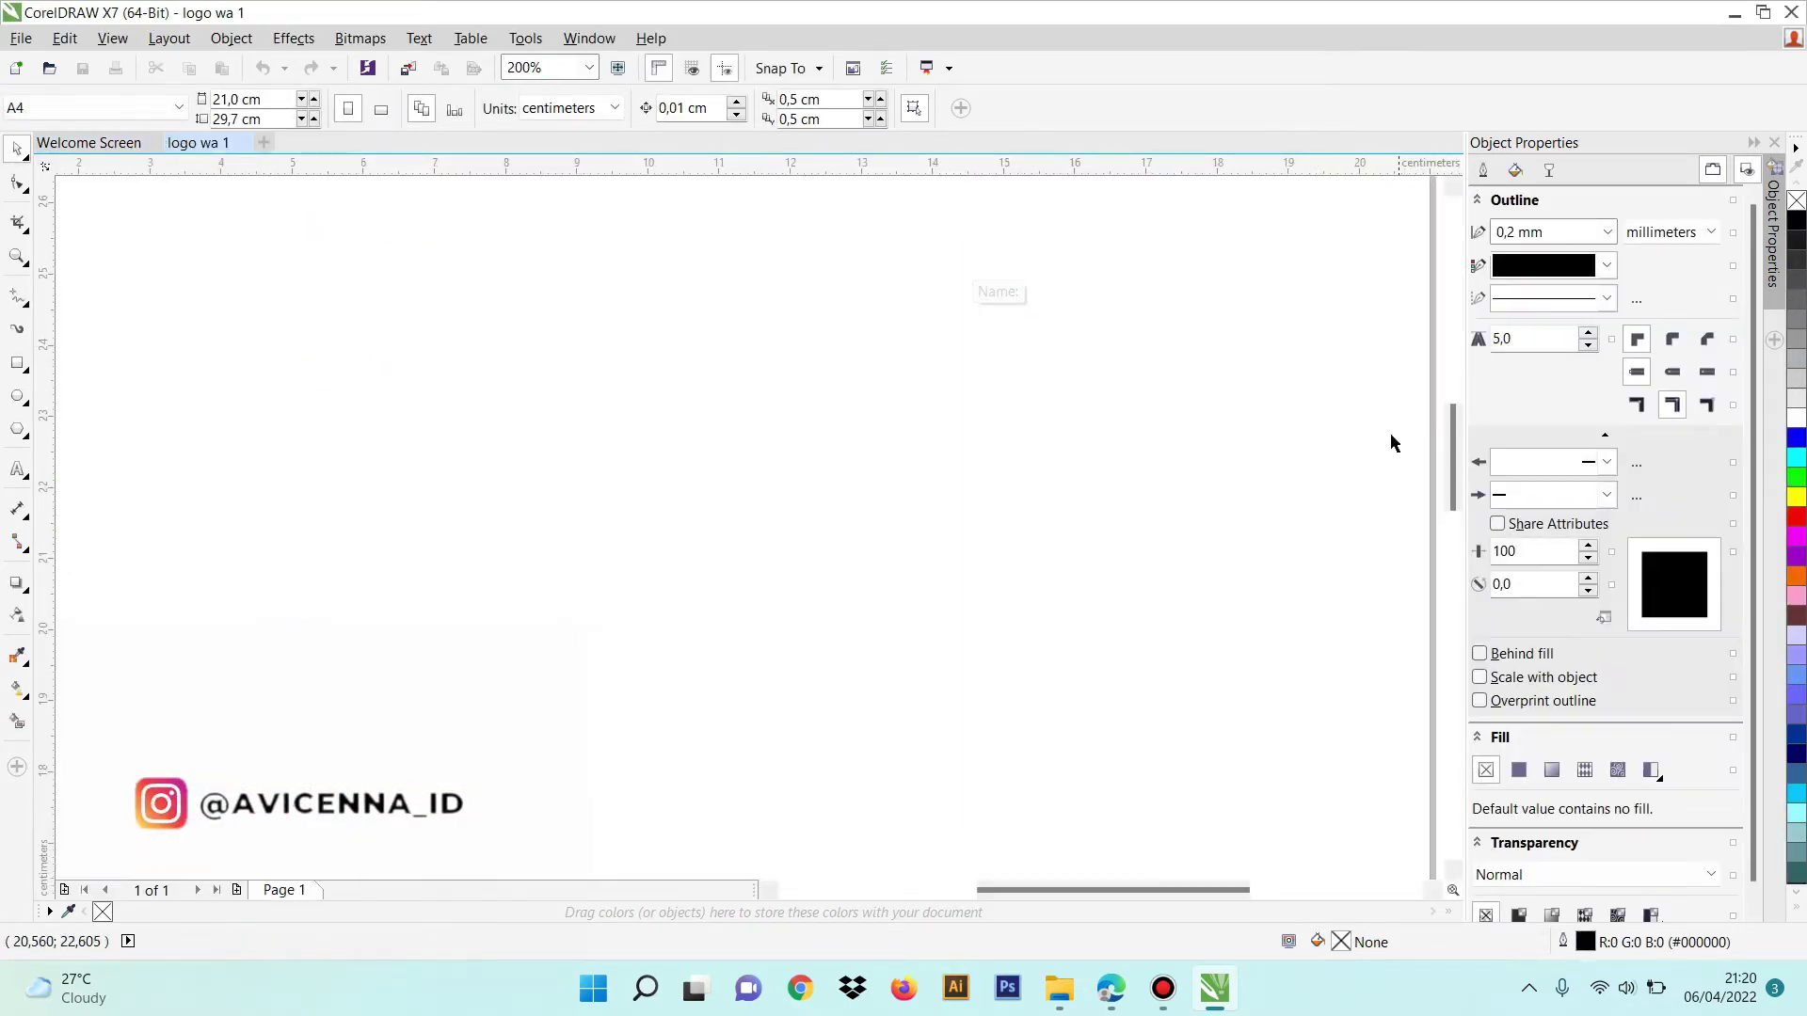
# Close the Object Properties docker to enlarge the drawing area around the page's upper-left corner
pyautogui.click(1775, 142)
pyautogui.moveTo(1769, 433); pyautogui.dragTo(1770, 403)
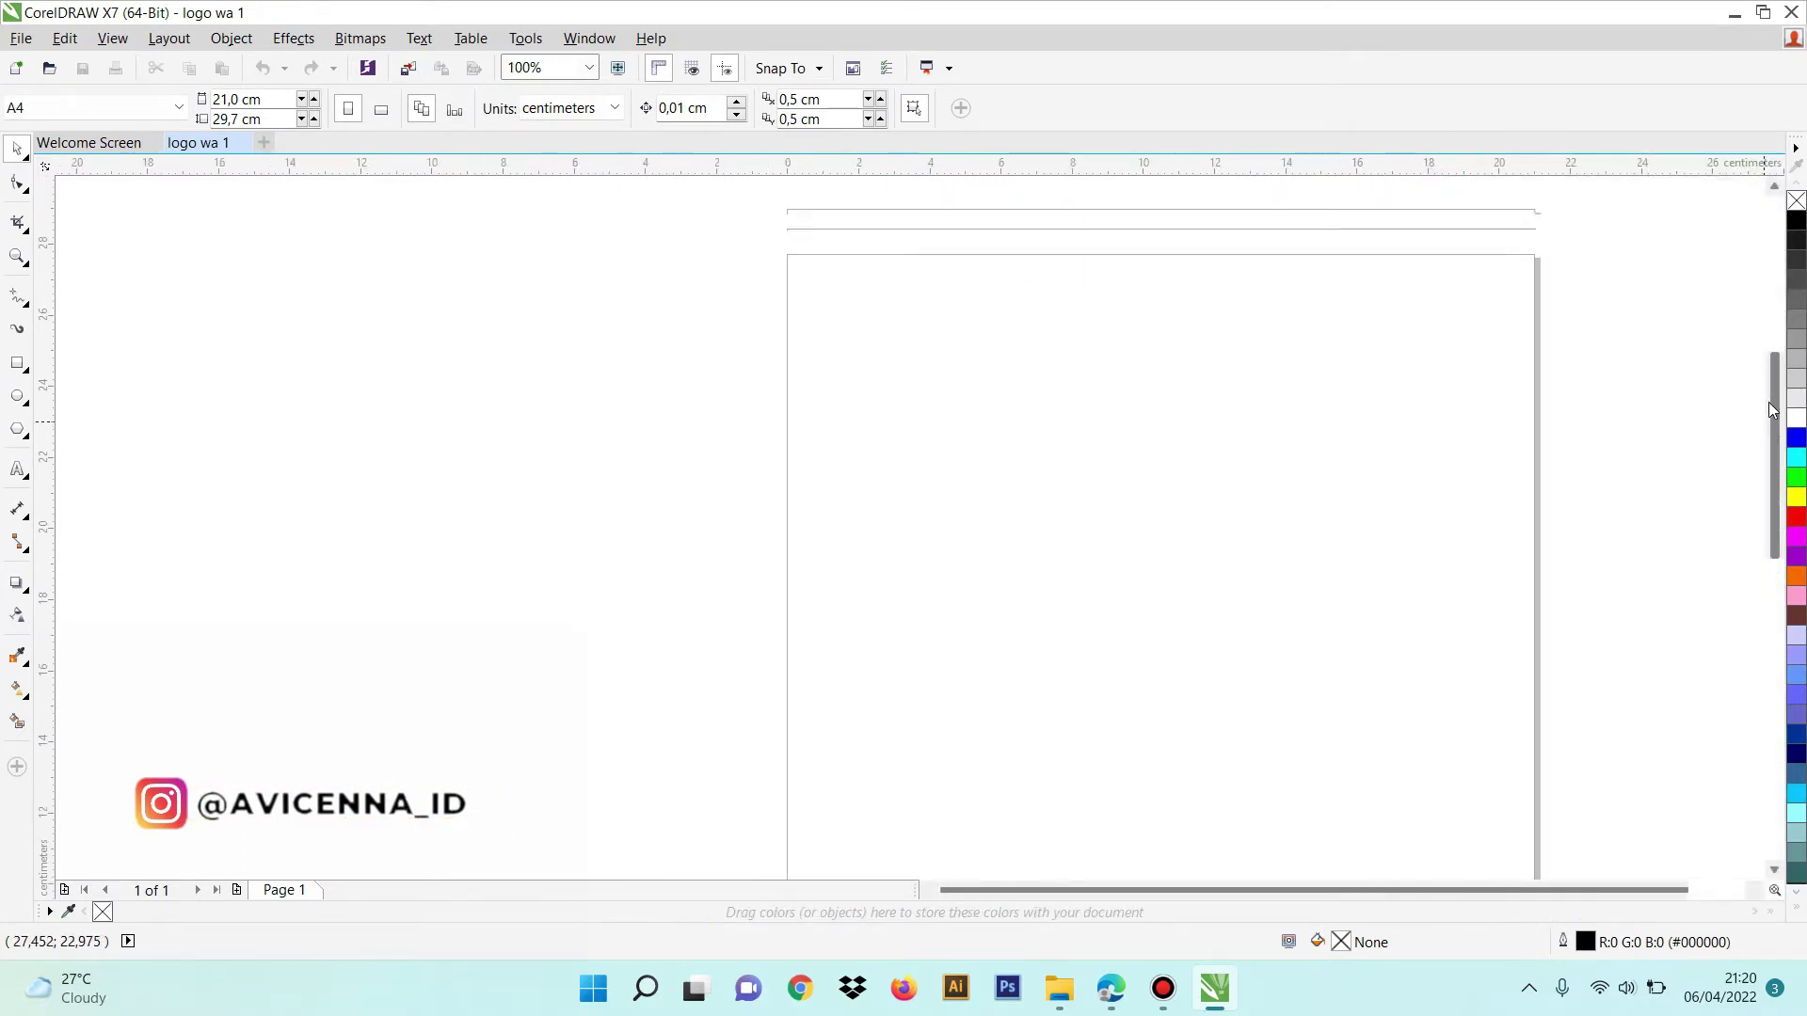
pyautogui.moveTo(1101, 891); pyautogui.dragTo(1117, 890)
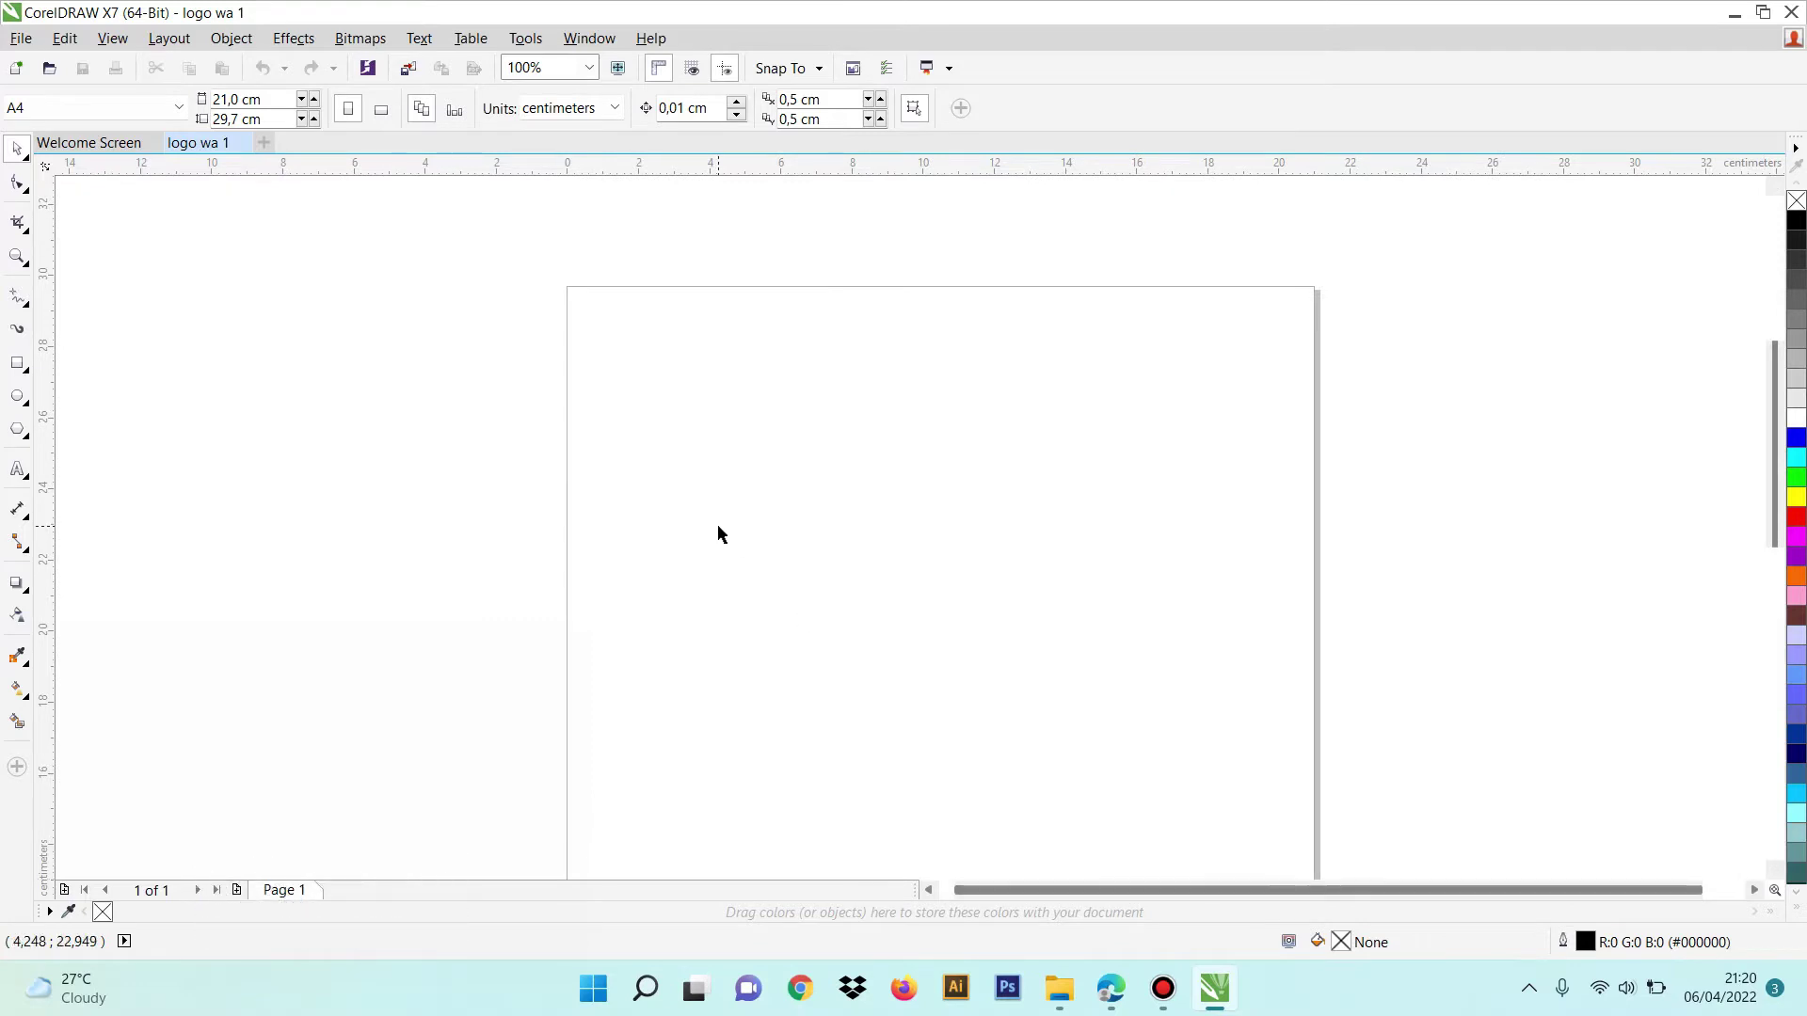
pyautogui.scroll(2, 717, 523)
pyautogui.moveTo(1775, 468); pyautogui.dragTo(1775, 436)
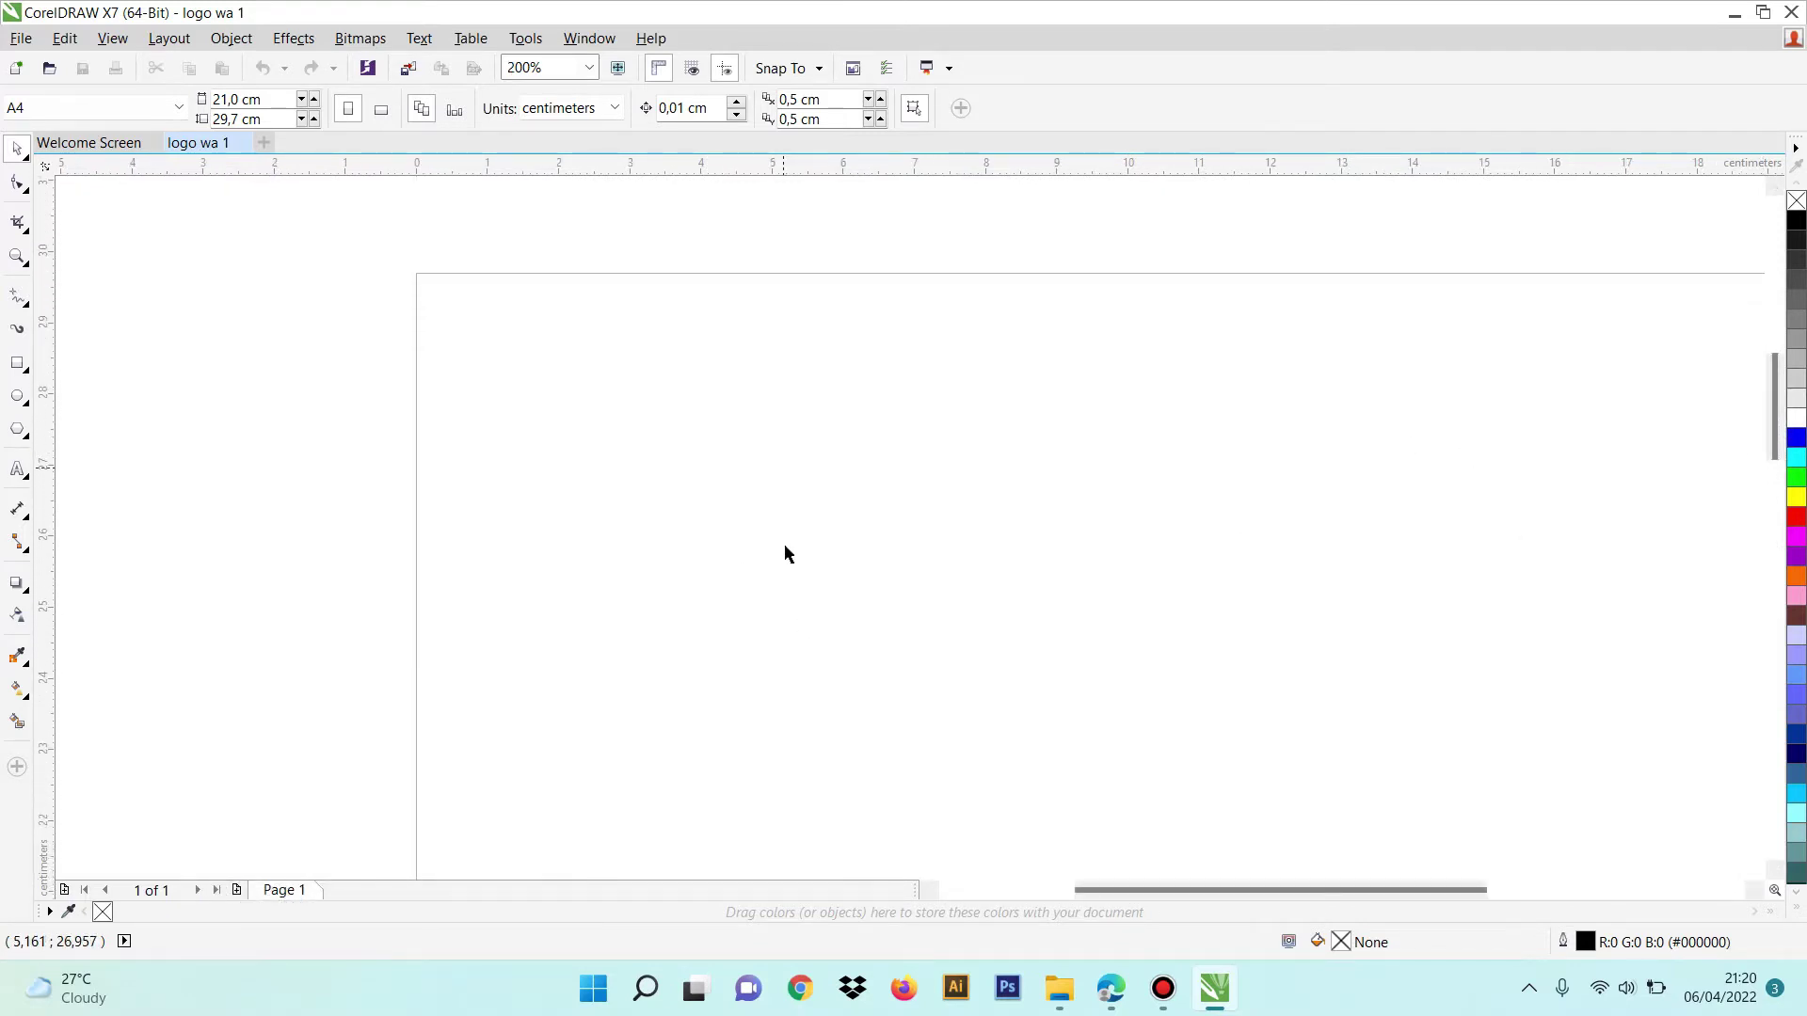
# Switch to the Edge browser, examine the WhatsApp logo variants in the "logo wa" image results, and return to CorelDRAW
pyautogui.click(1110, 988)
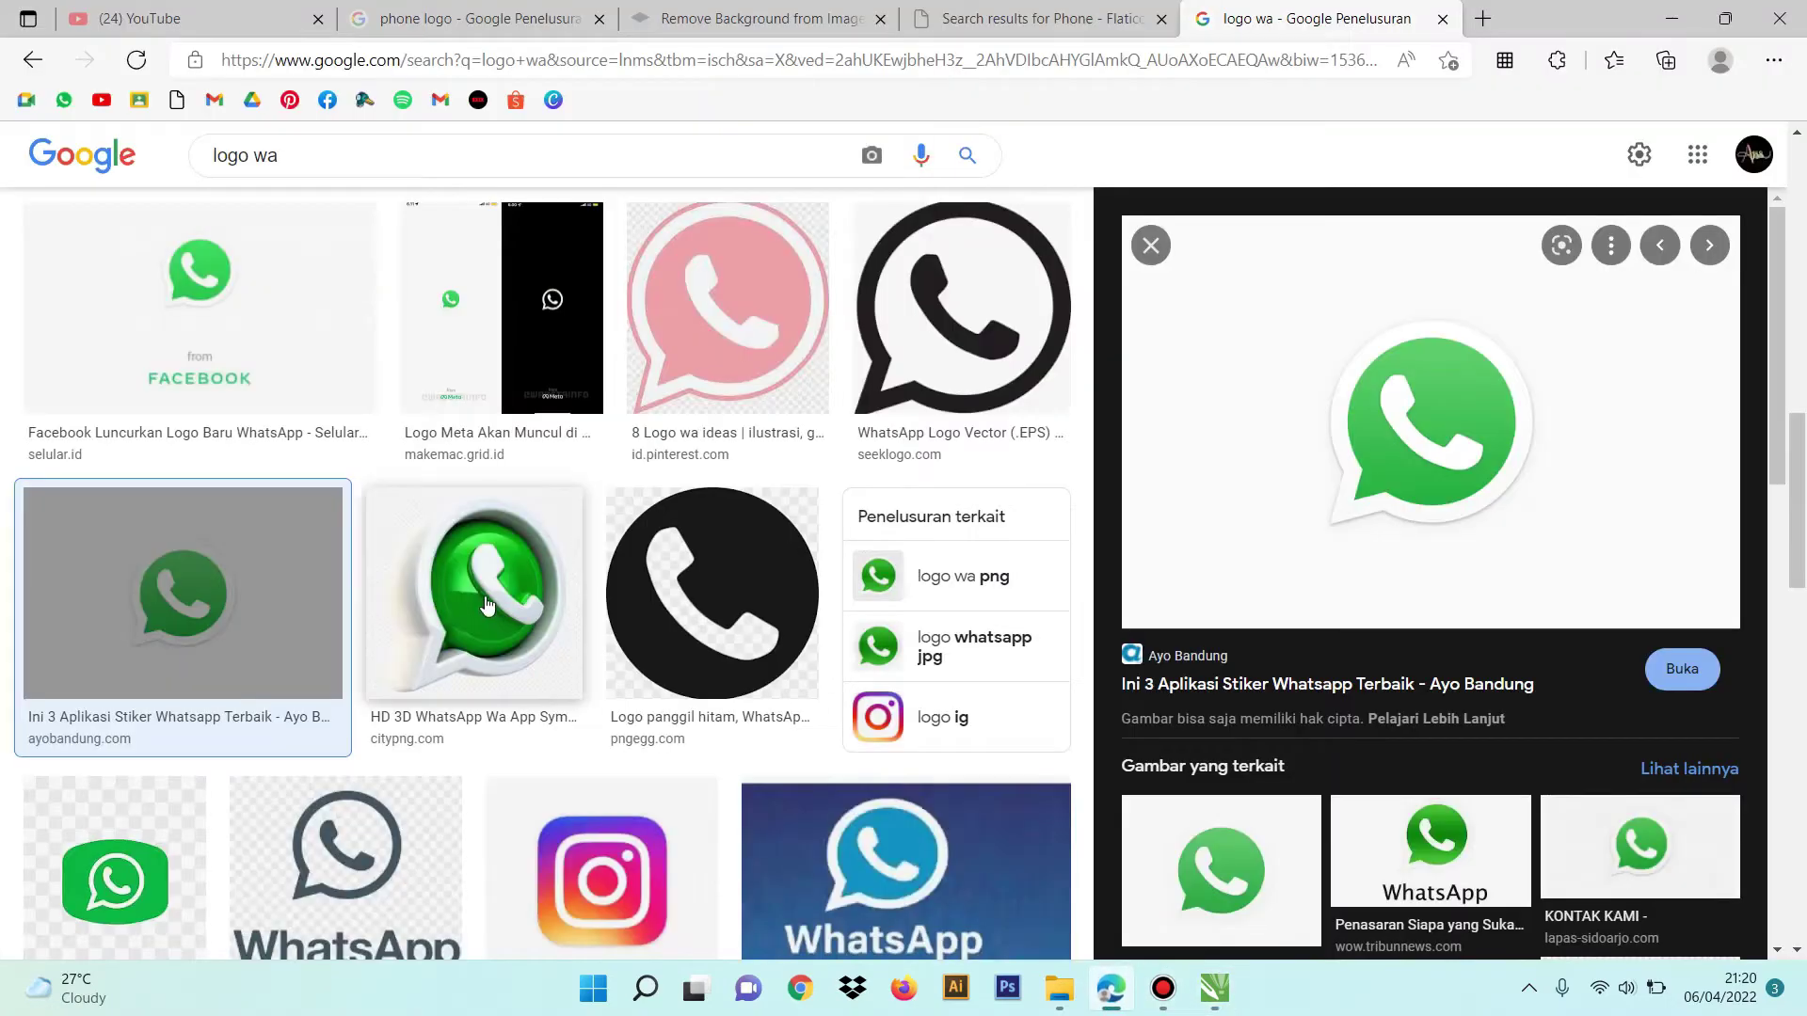
pyautogui.scroll(-5, 462, 496)
pyautogui.scroll(-3, 461, 496)
pyautogui.scroll(7, 367, 402)
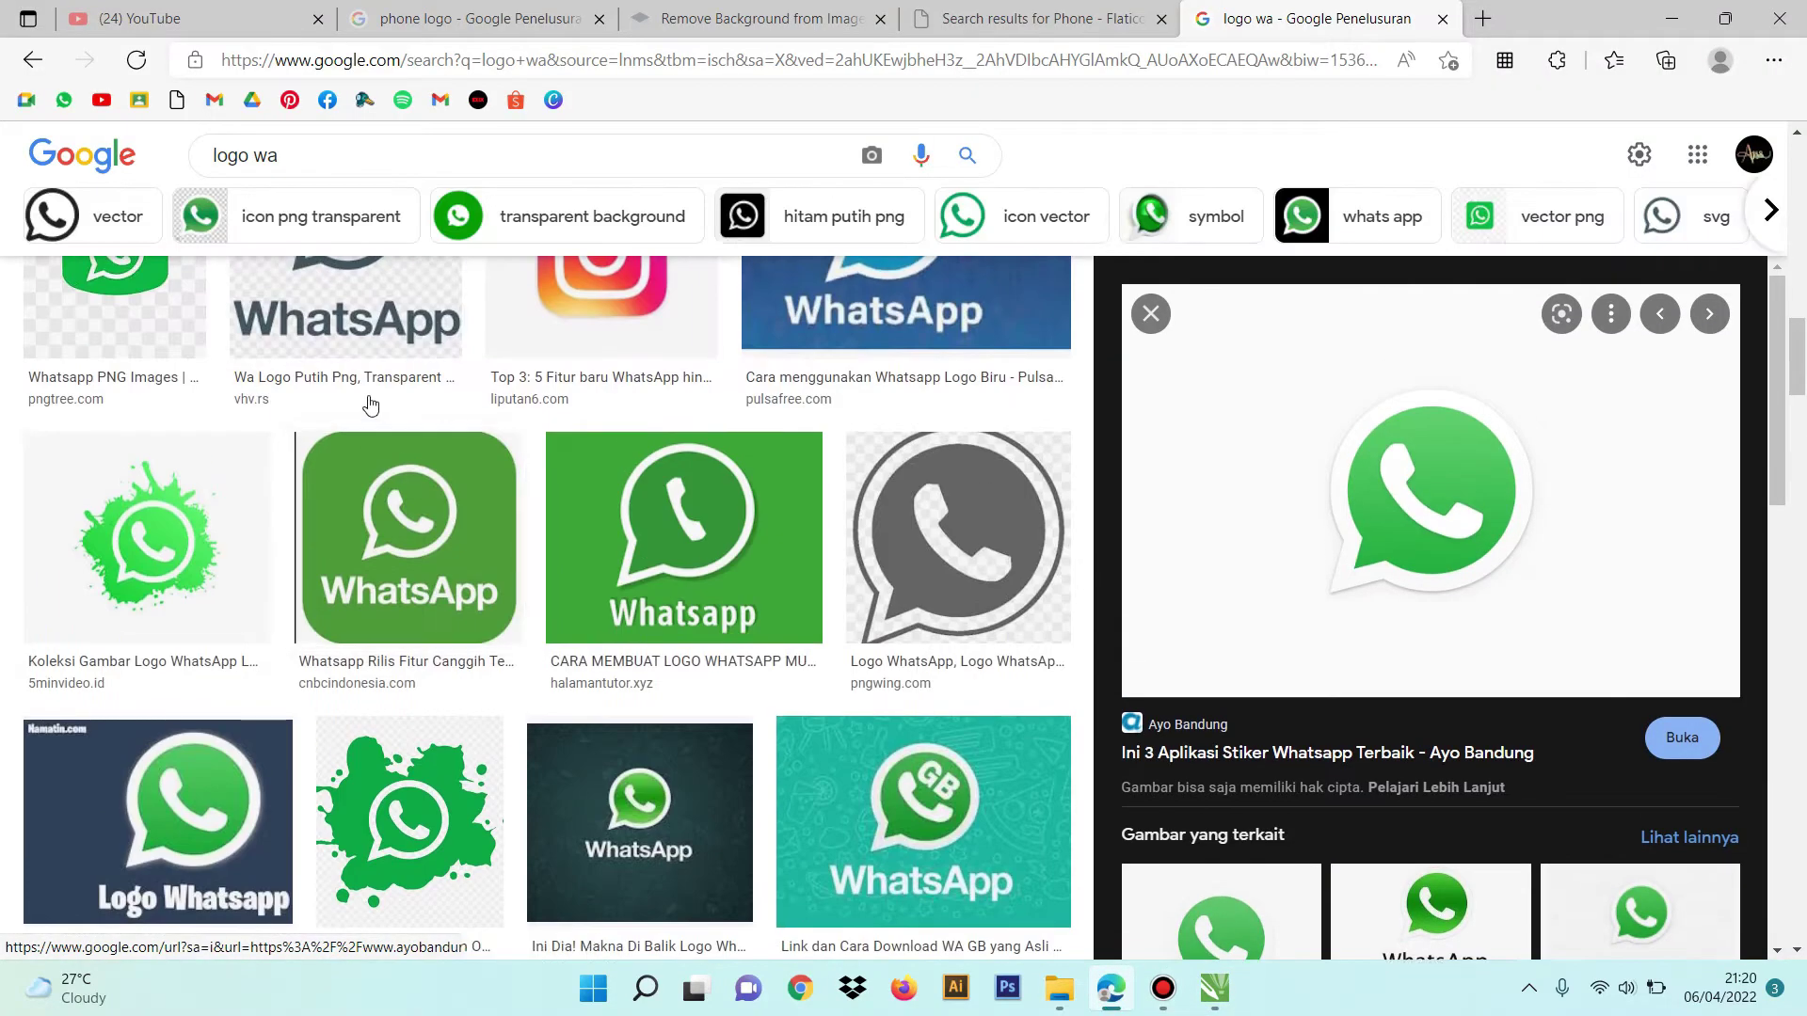
pyautogui.scroll(3, 367, 407)
pyautogui.click(116, 587)
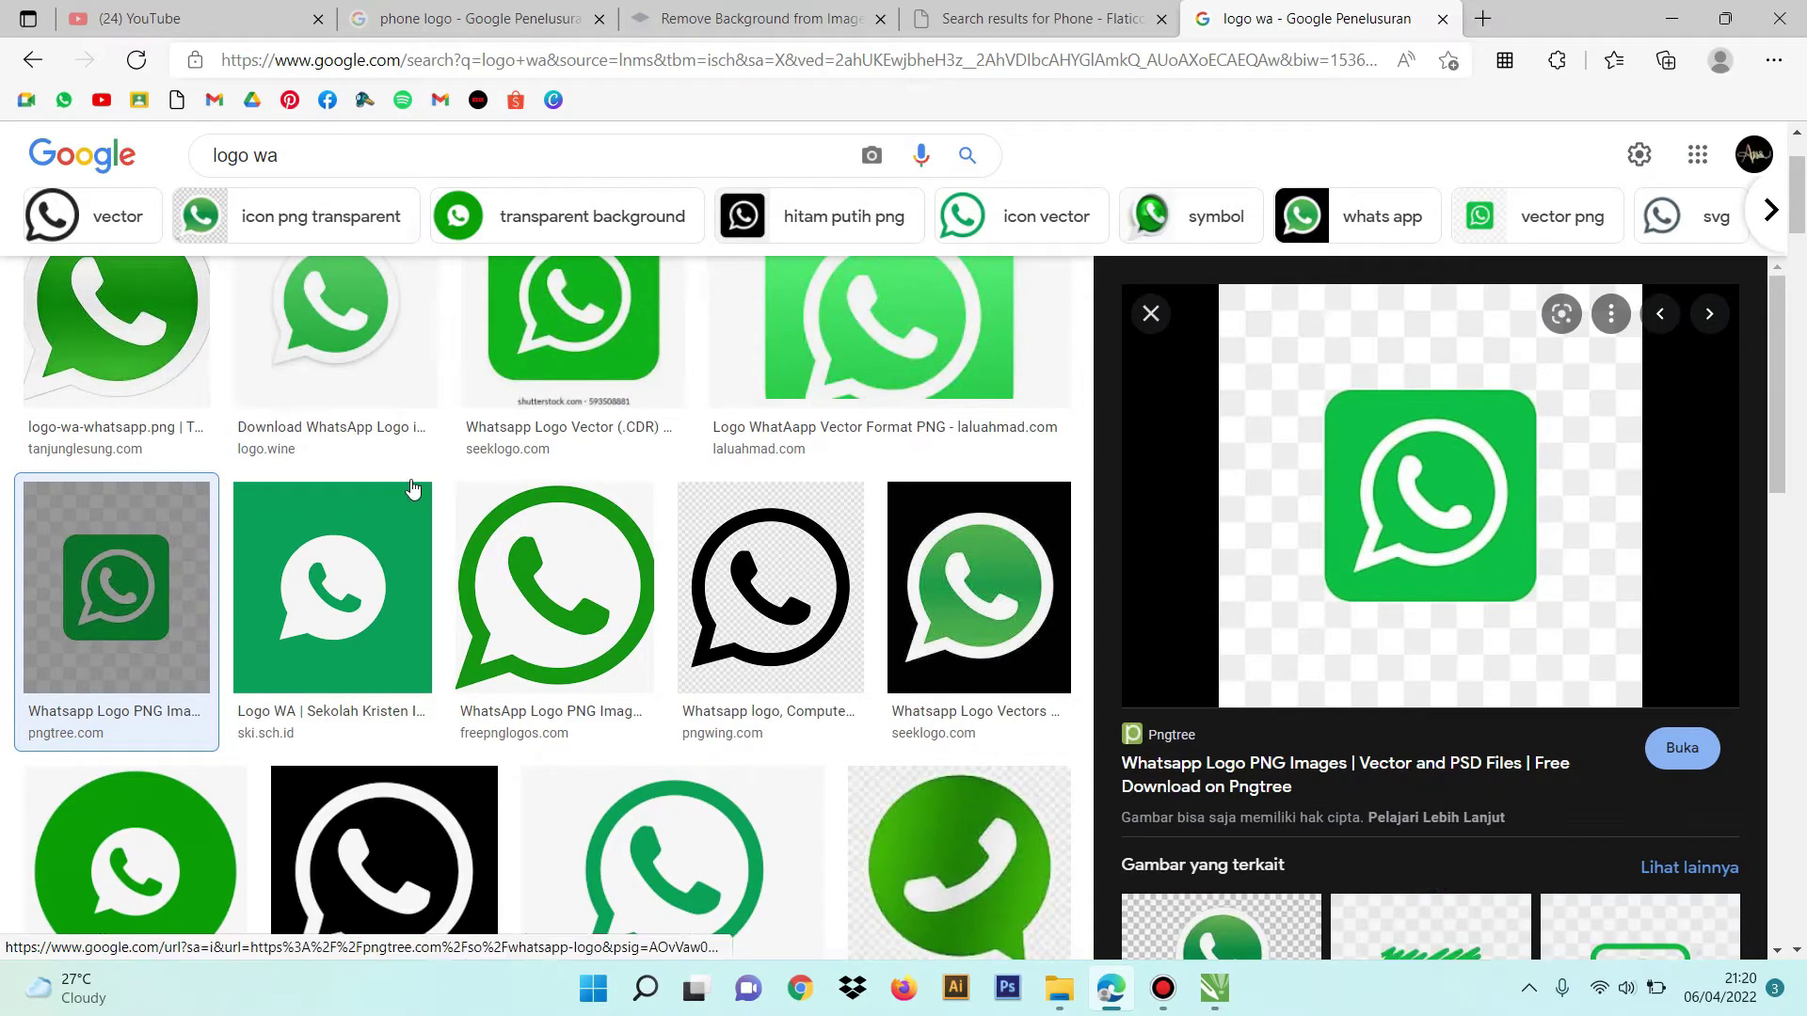
pyautogui.scroll(-5, 391, 536)
pyautogui.click(204, 502)
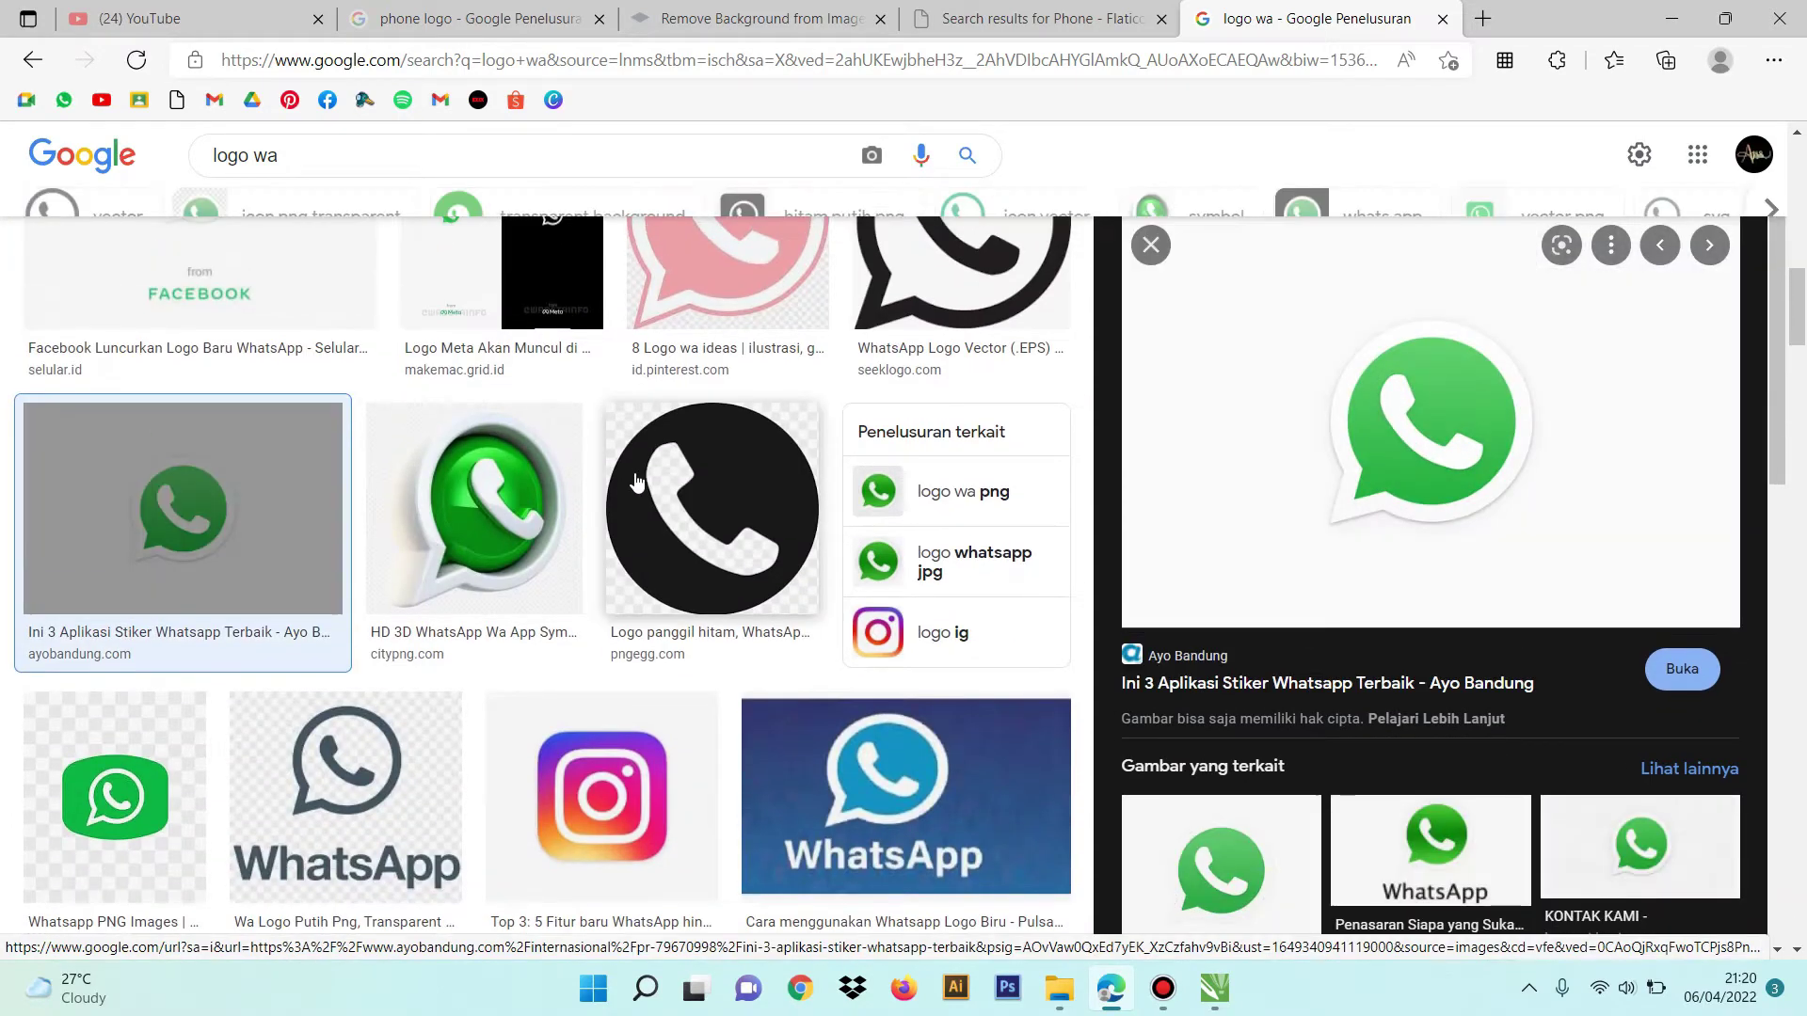
pyautogui.scroll(5, 749, 488)
pyautogui.scroll(5, 748, 488)
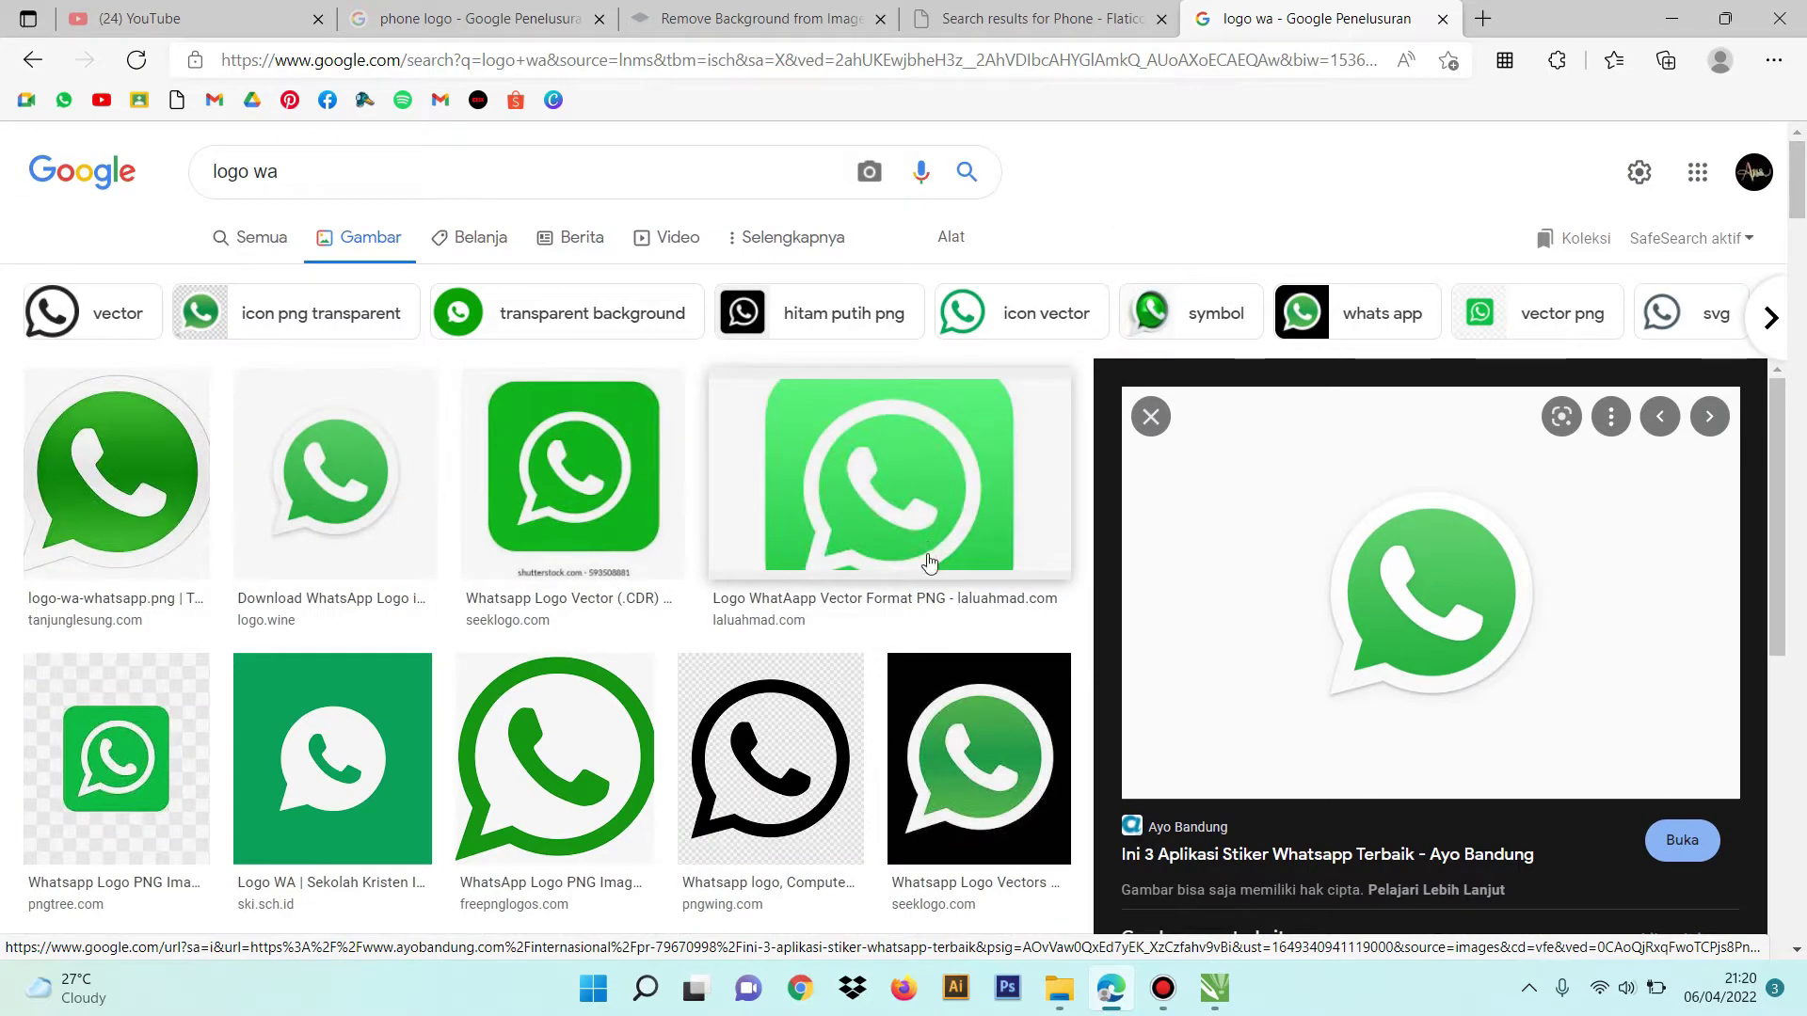
pyautogui.scroll(-10, 818, 583)
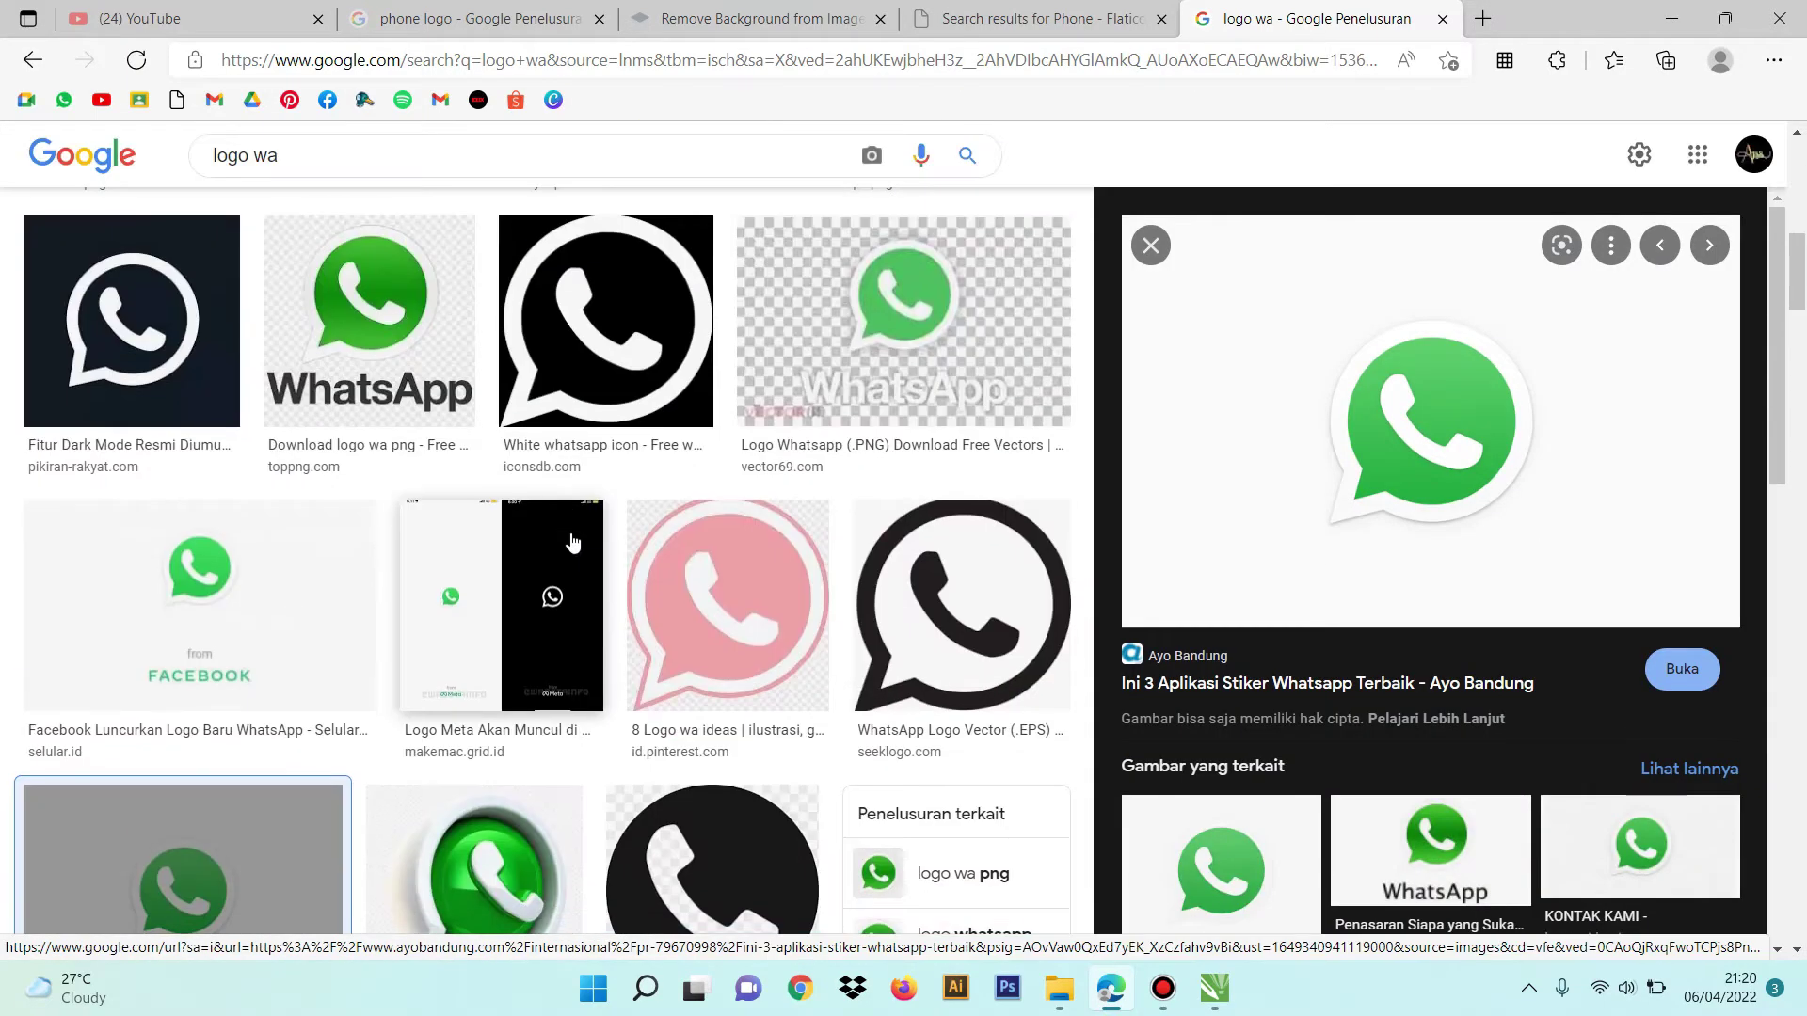
pyautogui.scroll(4, 577, 537)
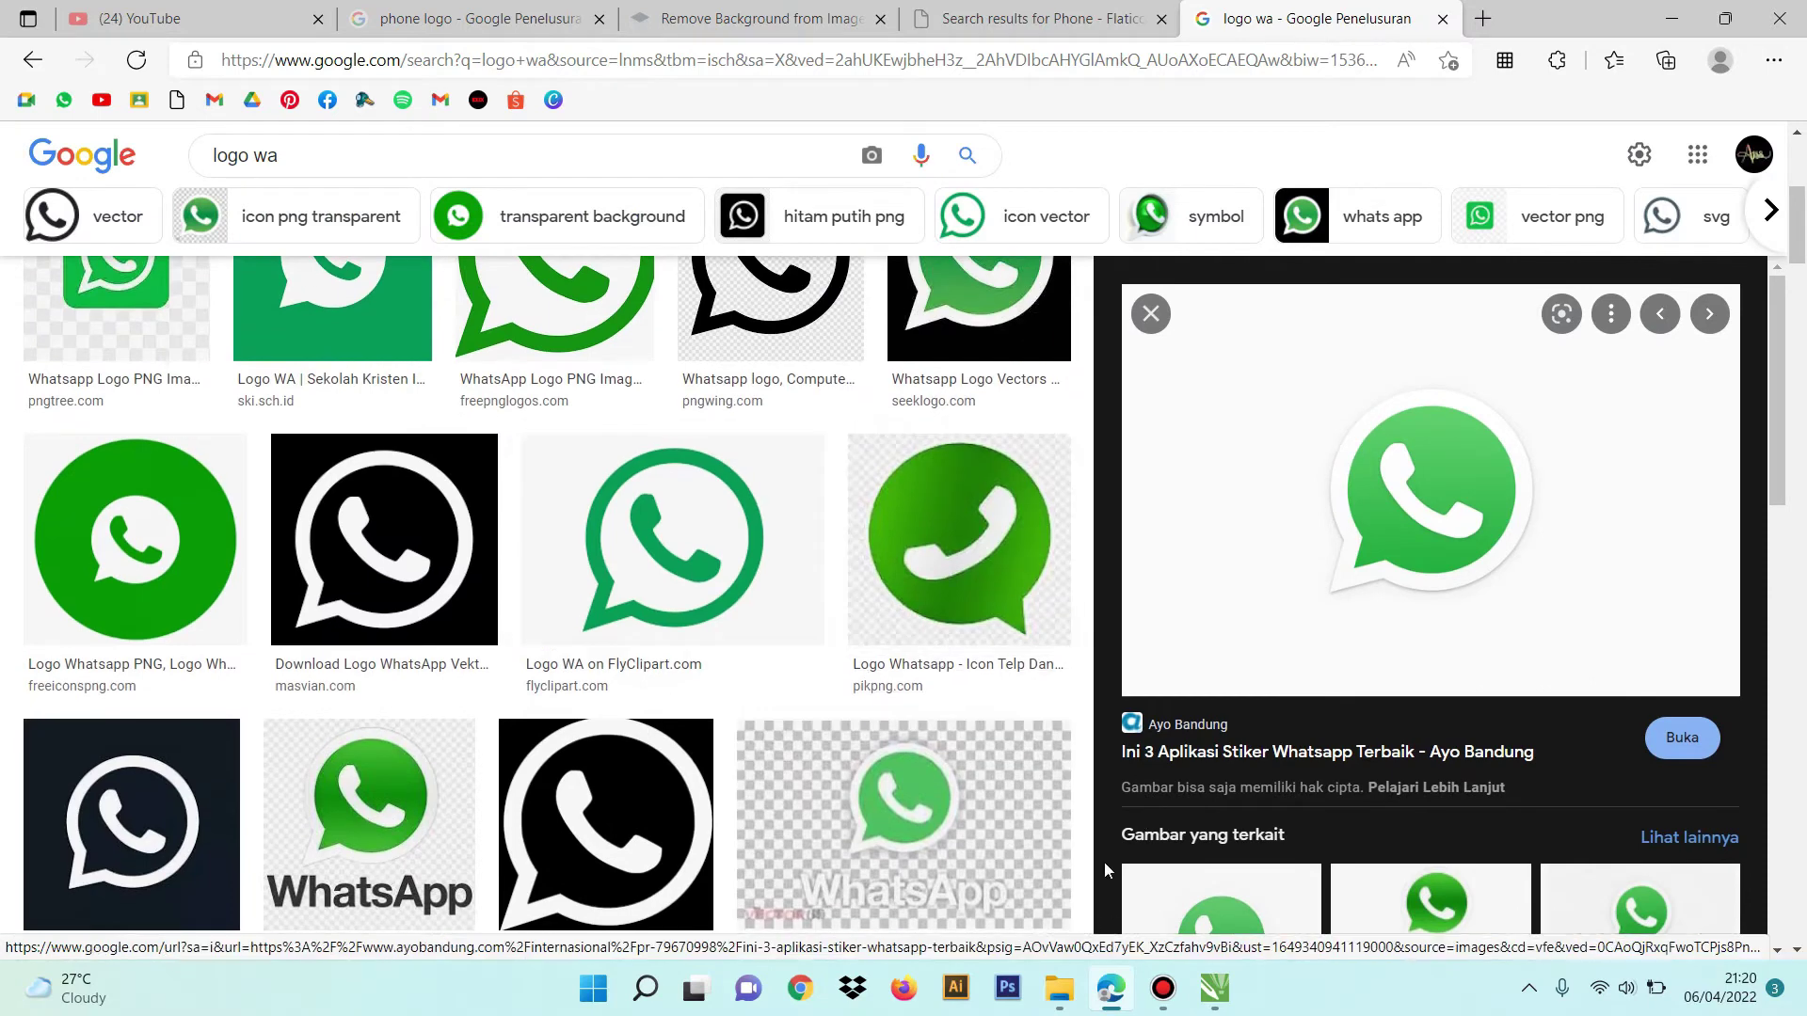
pyautogui.moveTo(1223, 1009)
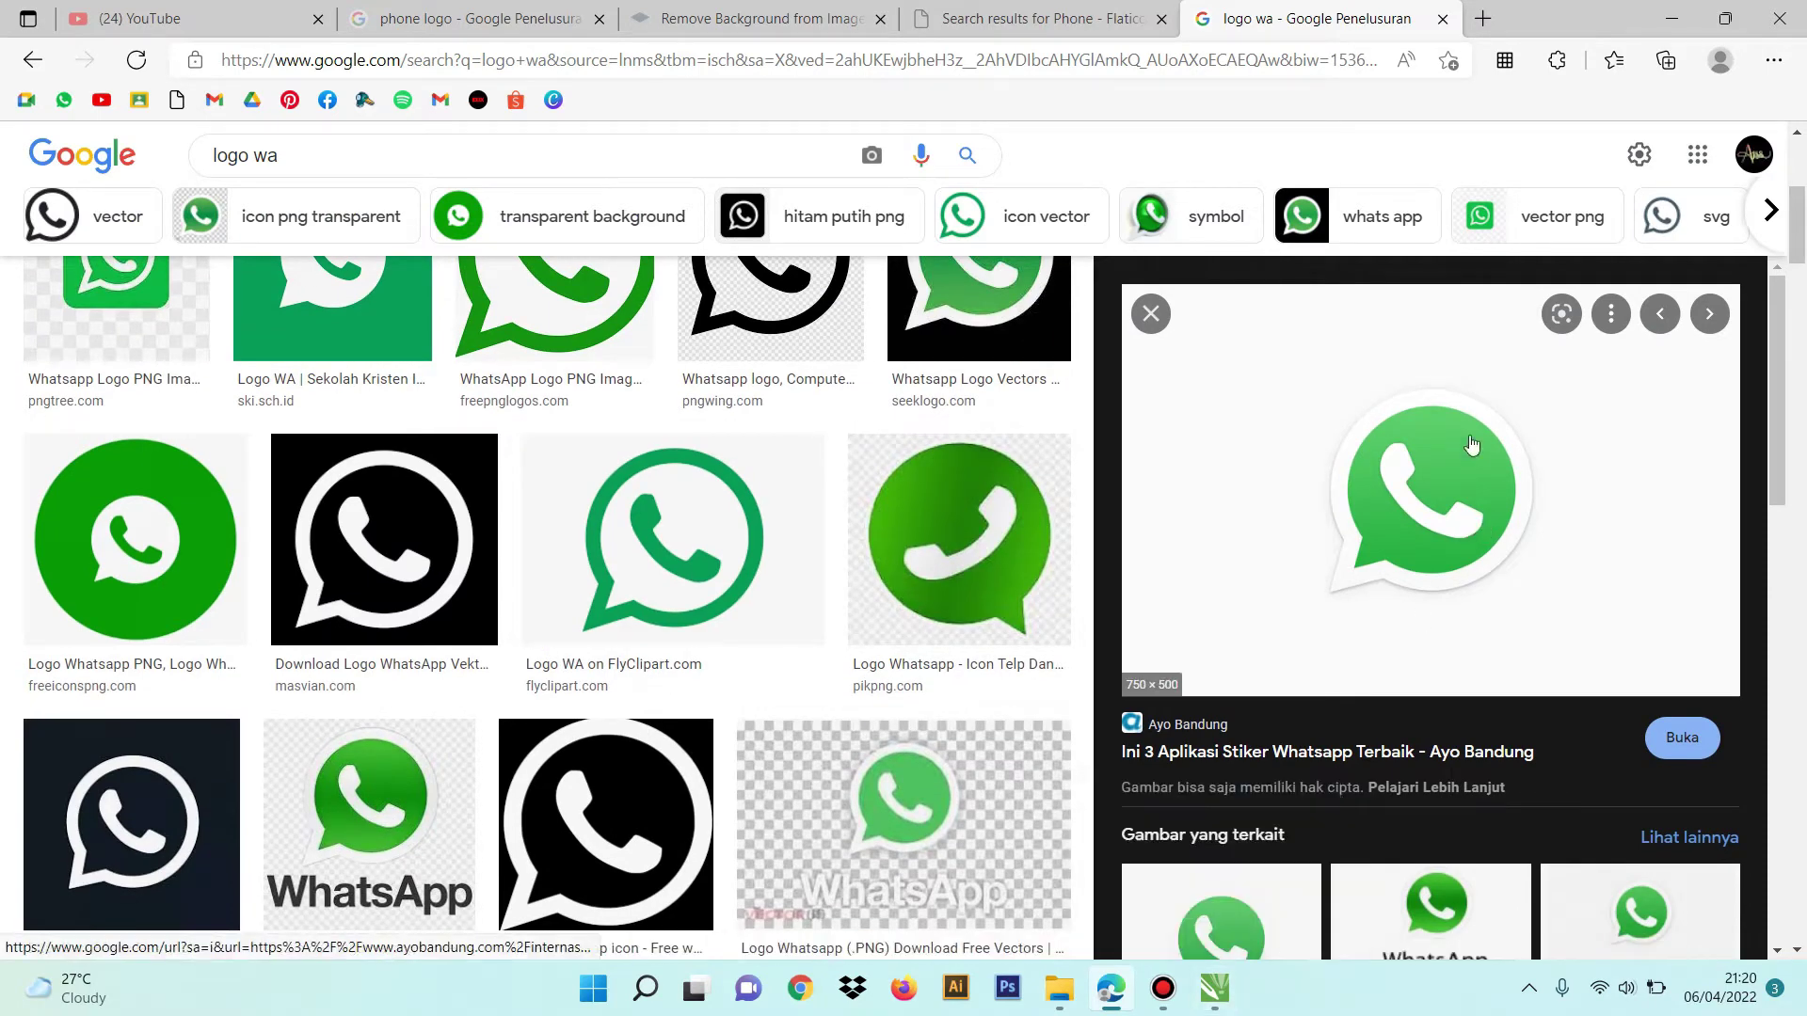
pyautogui.hotkey('alt', 'Tab')
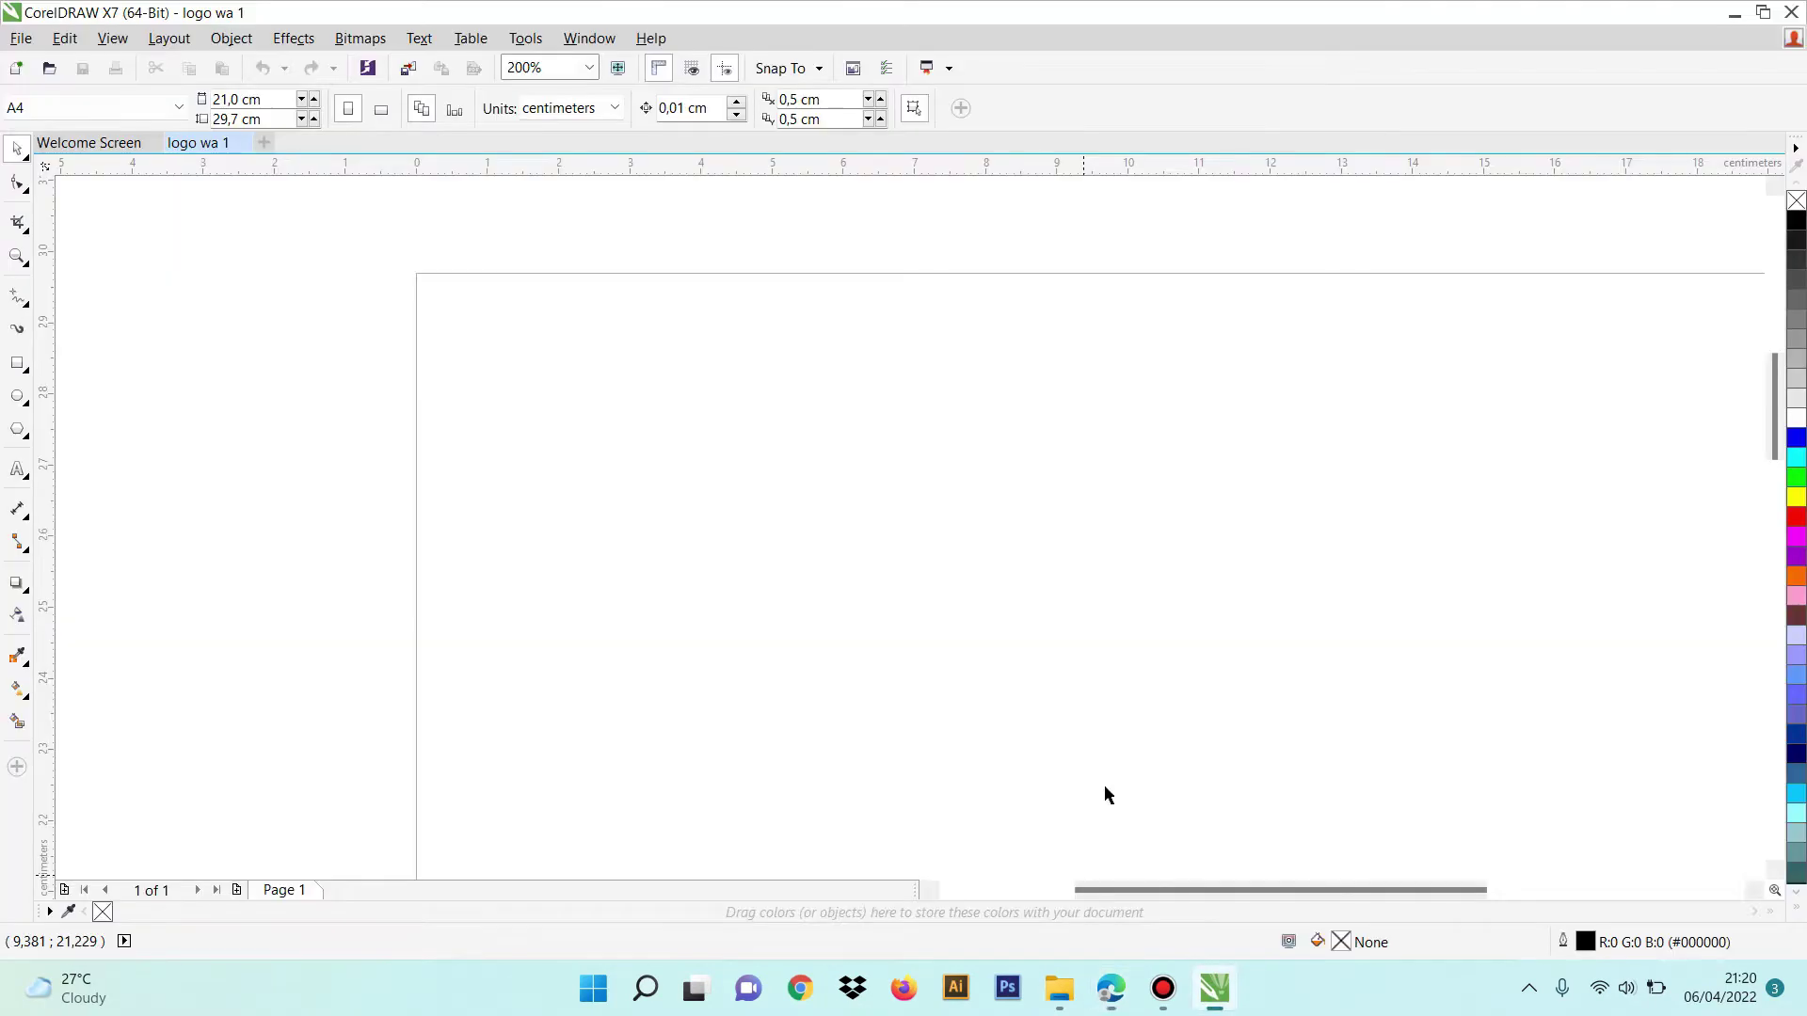
# Draw a square about 4.58 cm wide with 0.4 cm rounded corners near the page's upper-left corner and fill it green (#00FF00)
pyautogui.click(17, 363)
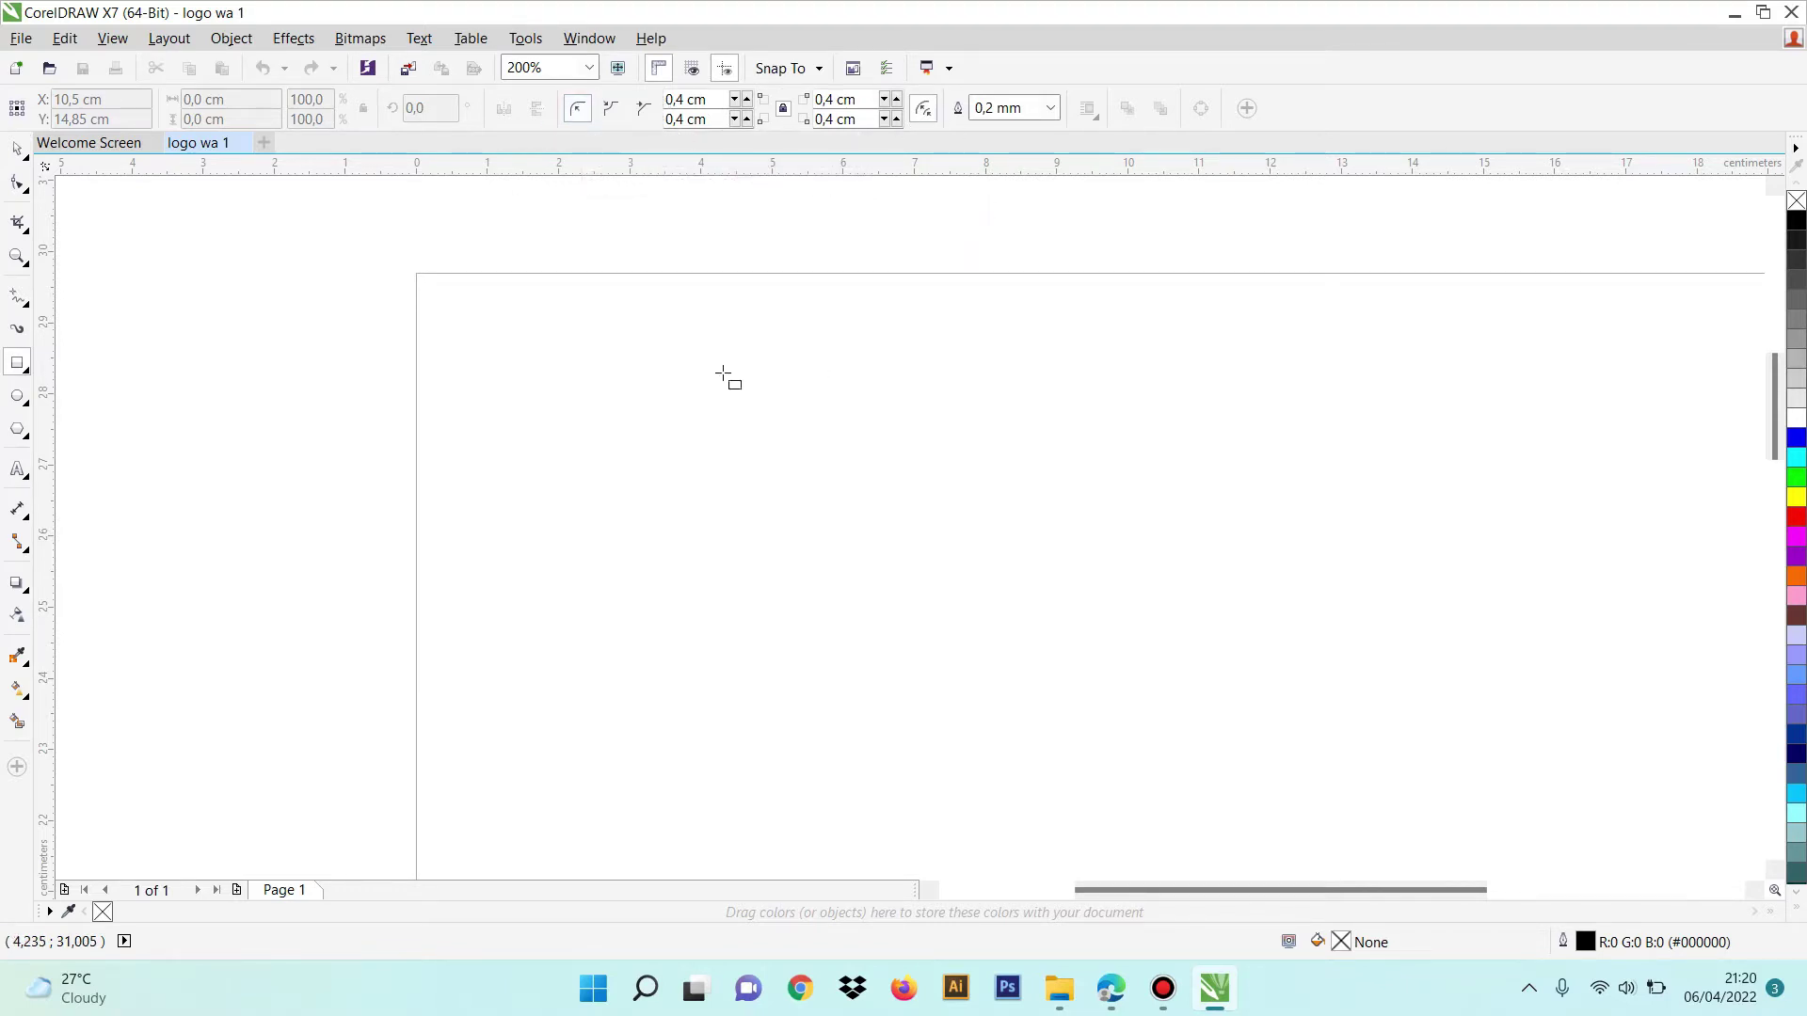
pyautogui.moveTo(530, 340)
pyautogui.mouseDown()
pyautogui.moveTo(847, 678)
pyautogui.moveTo(822, 636)
pyautogui.moveTo(866, 665)
pyautogui.moveTo(844, 653)
pyautogui.moveTo(852, 665)
pyautogui.mouseUp()
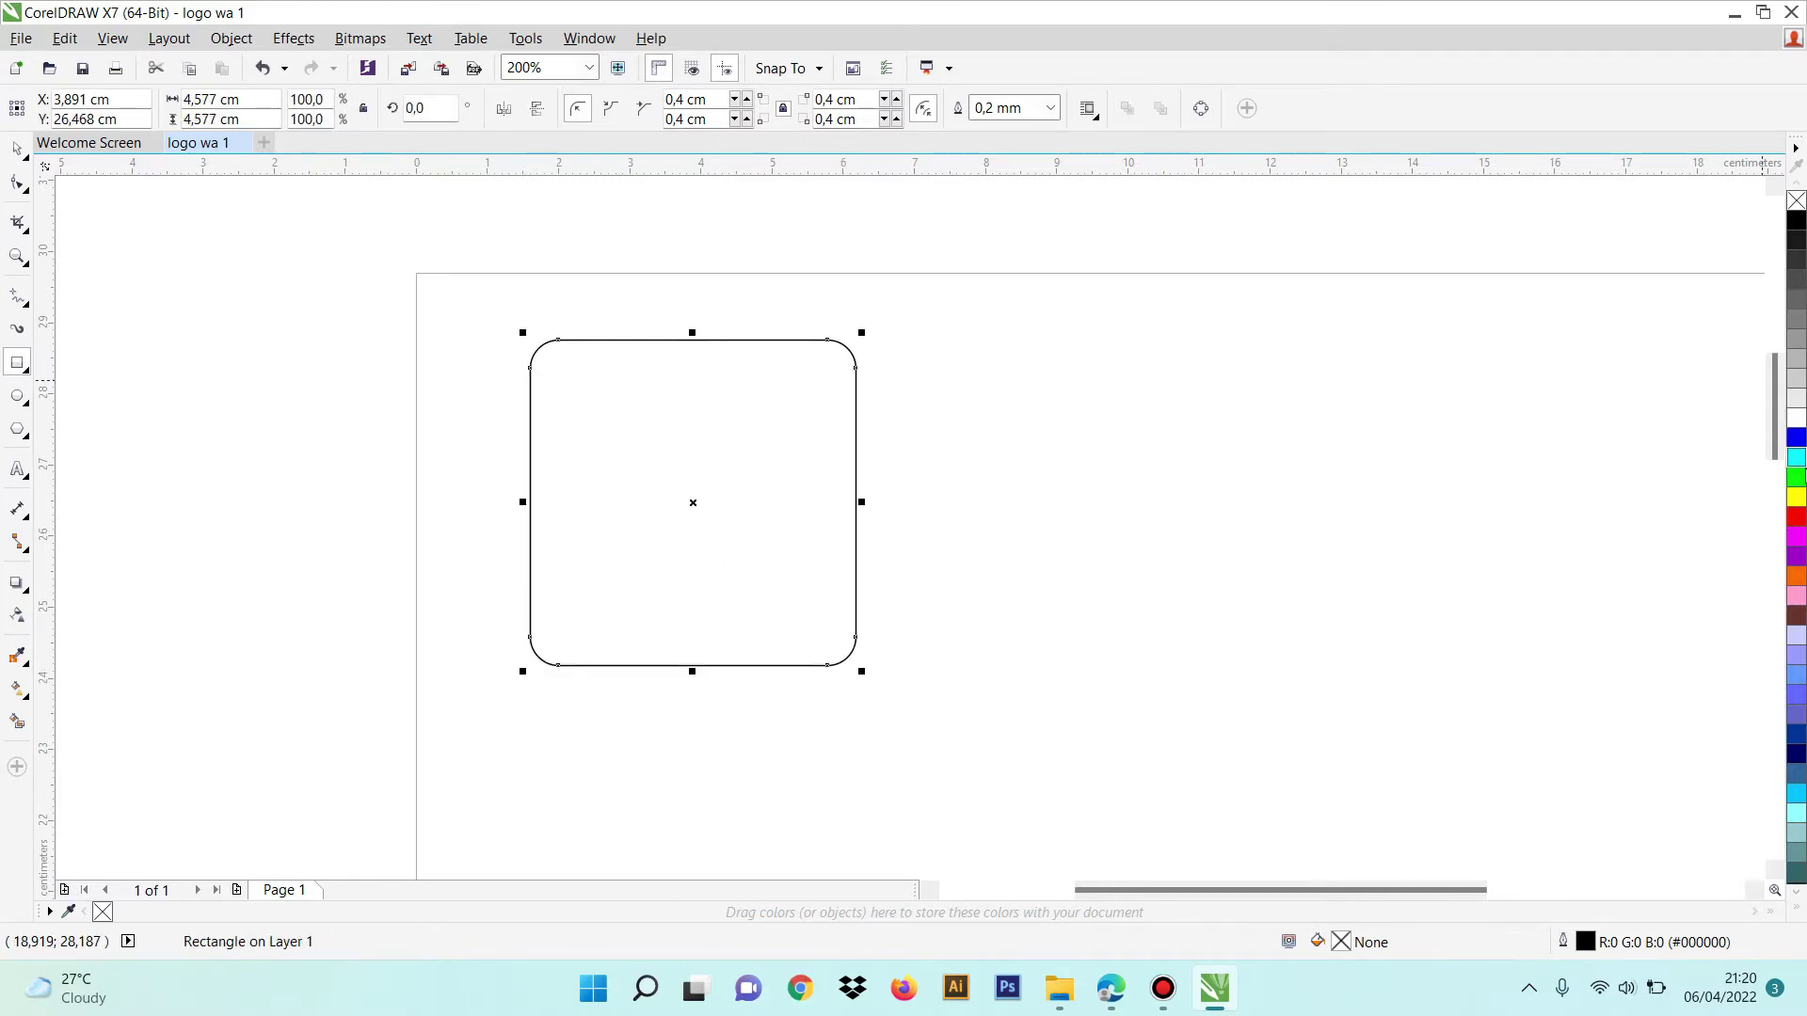
pyautogui.click(1798, 478)
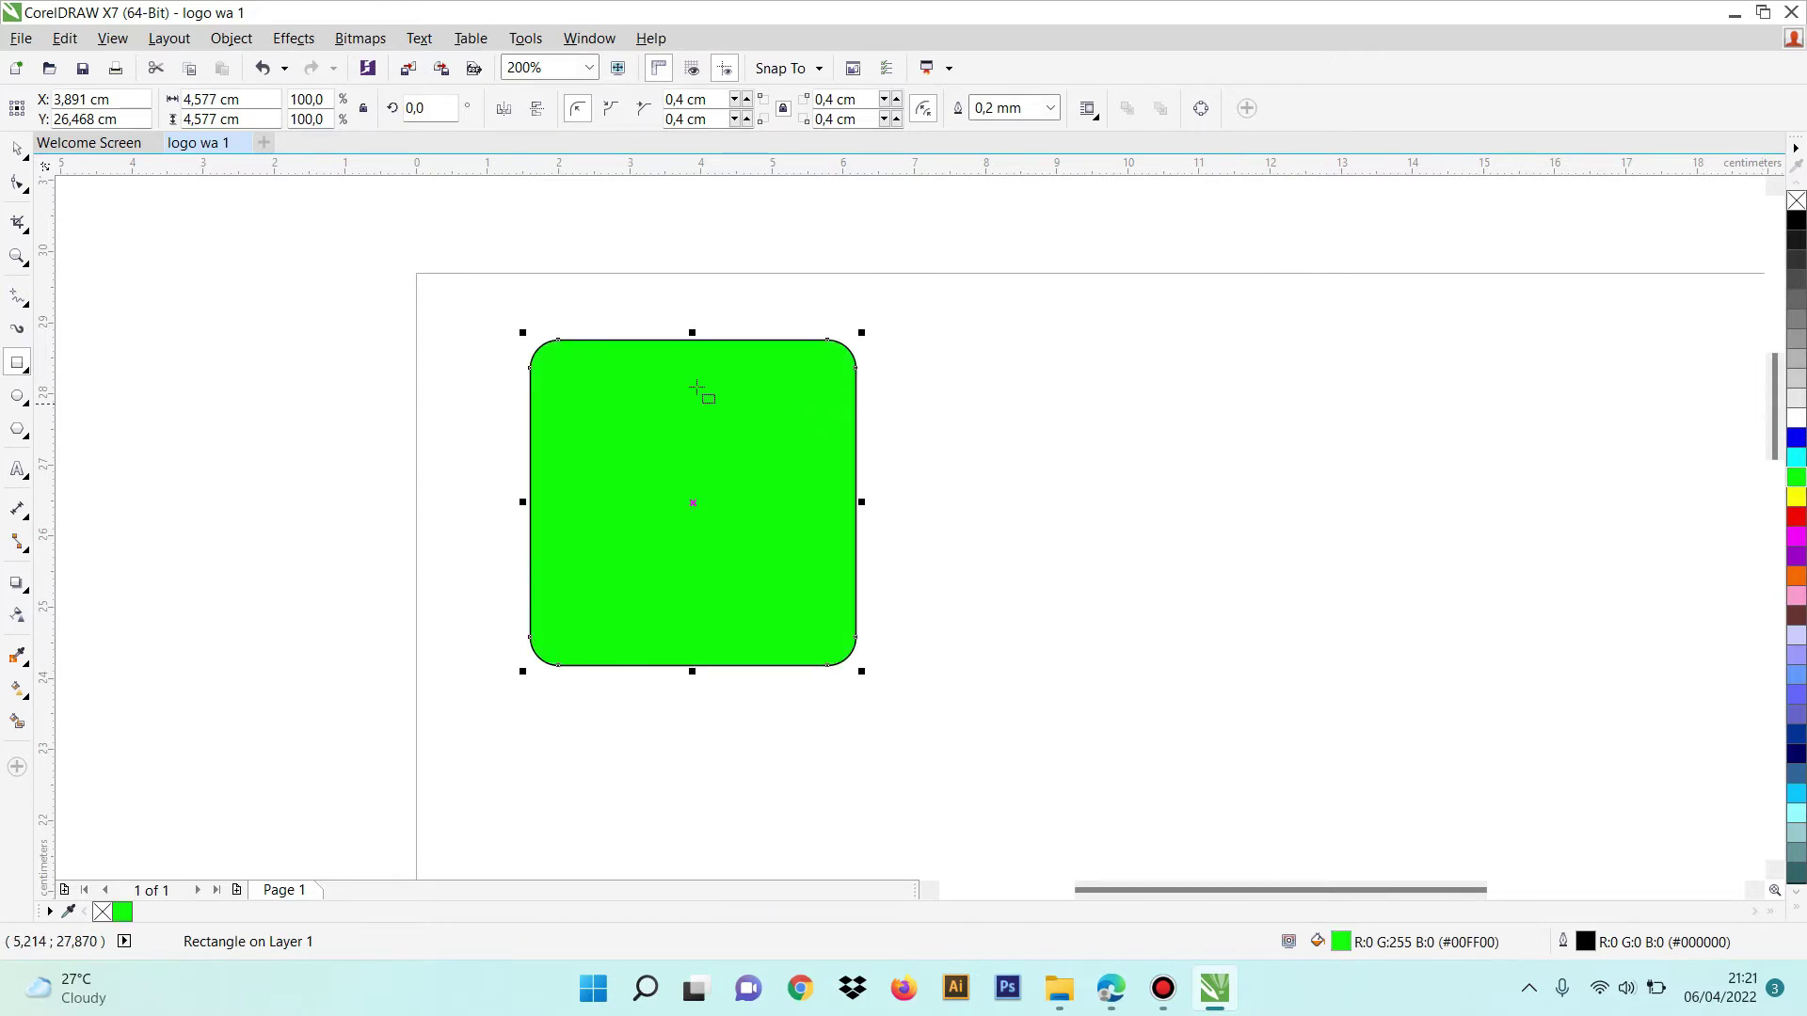
# Remove the green rounded square's outline by setting its width to None in the object properties
pyautogui.click(17, 149)
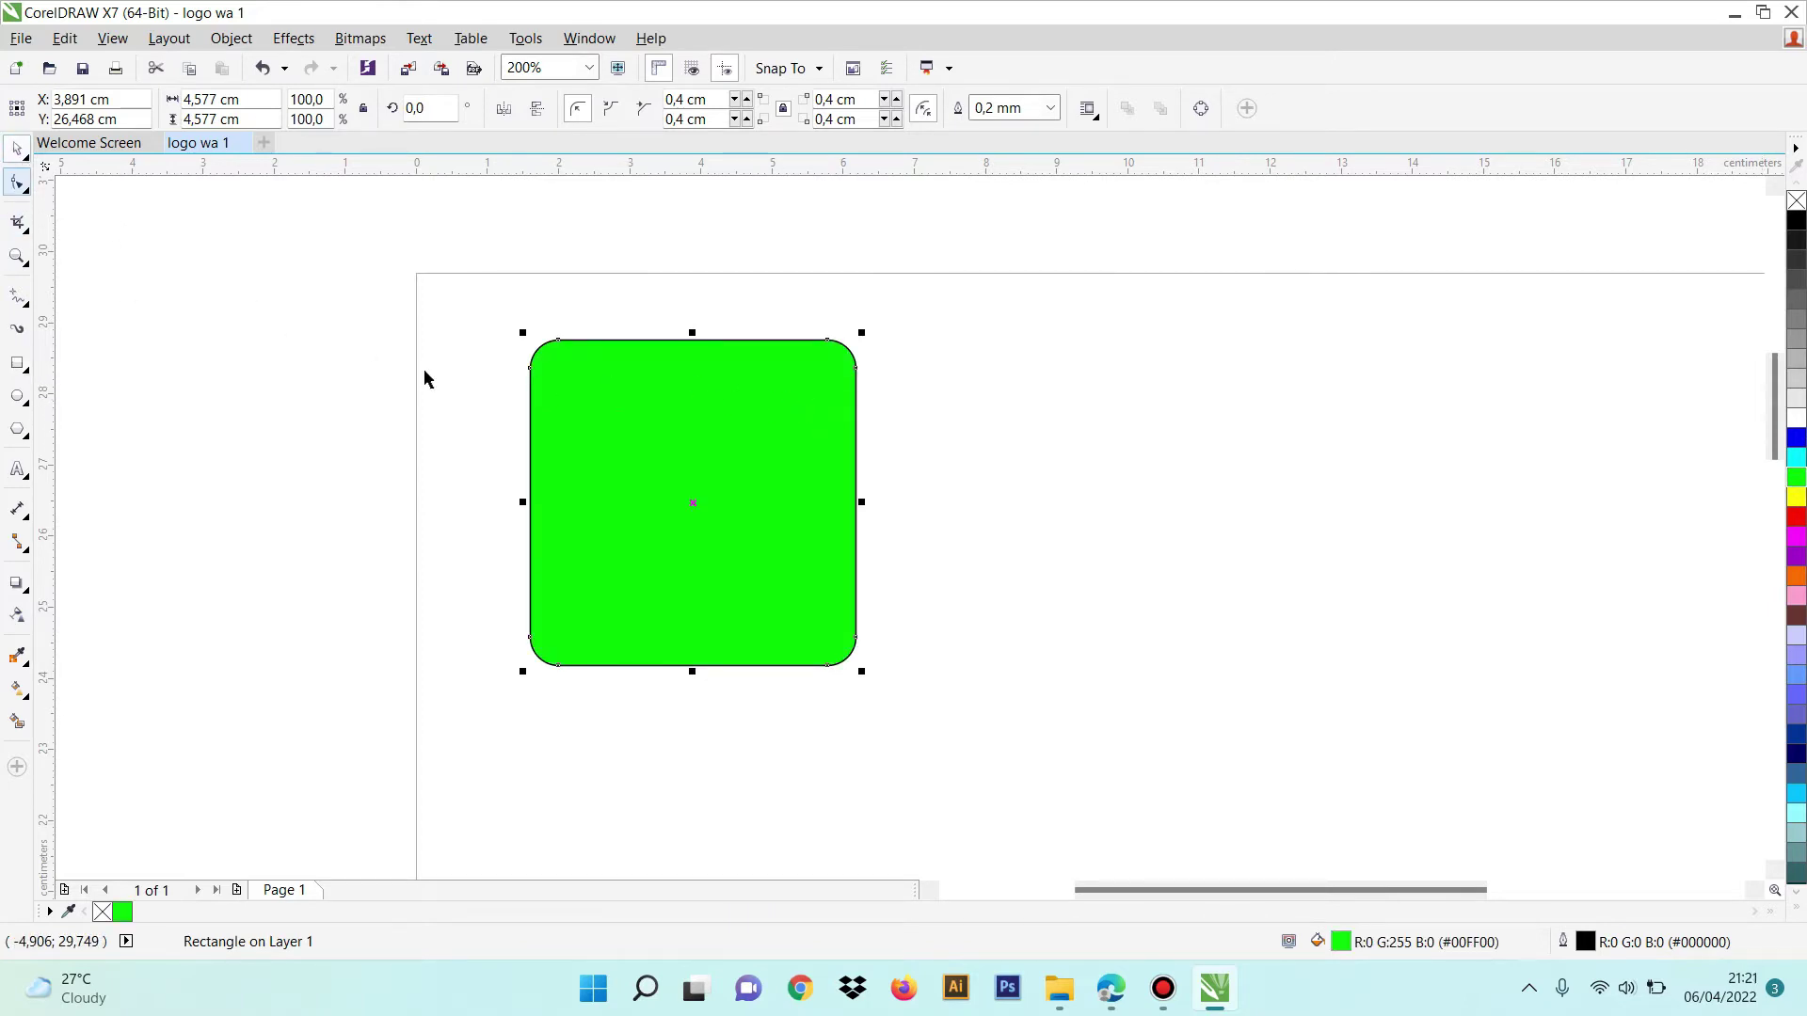
pyautogui.rightClick(596, 441)
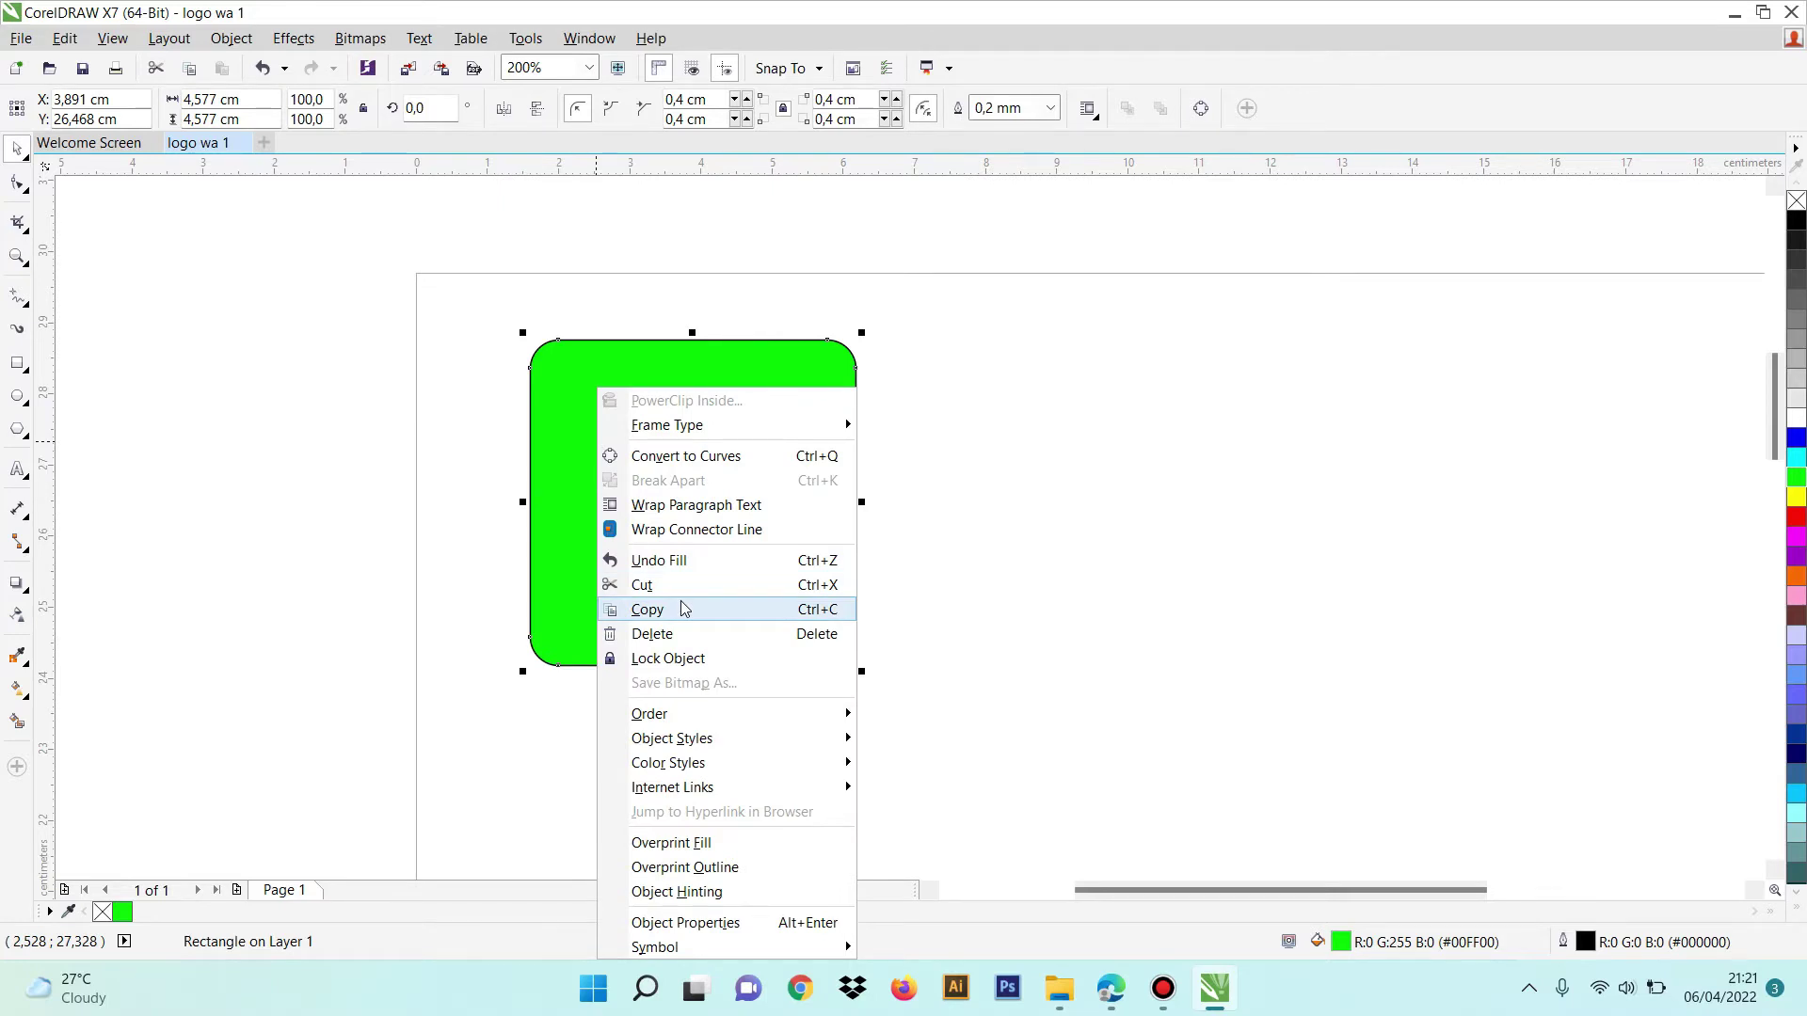
pyautogui.click(715, 923)
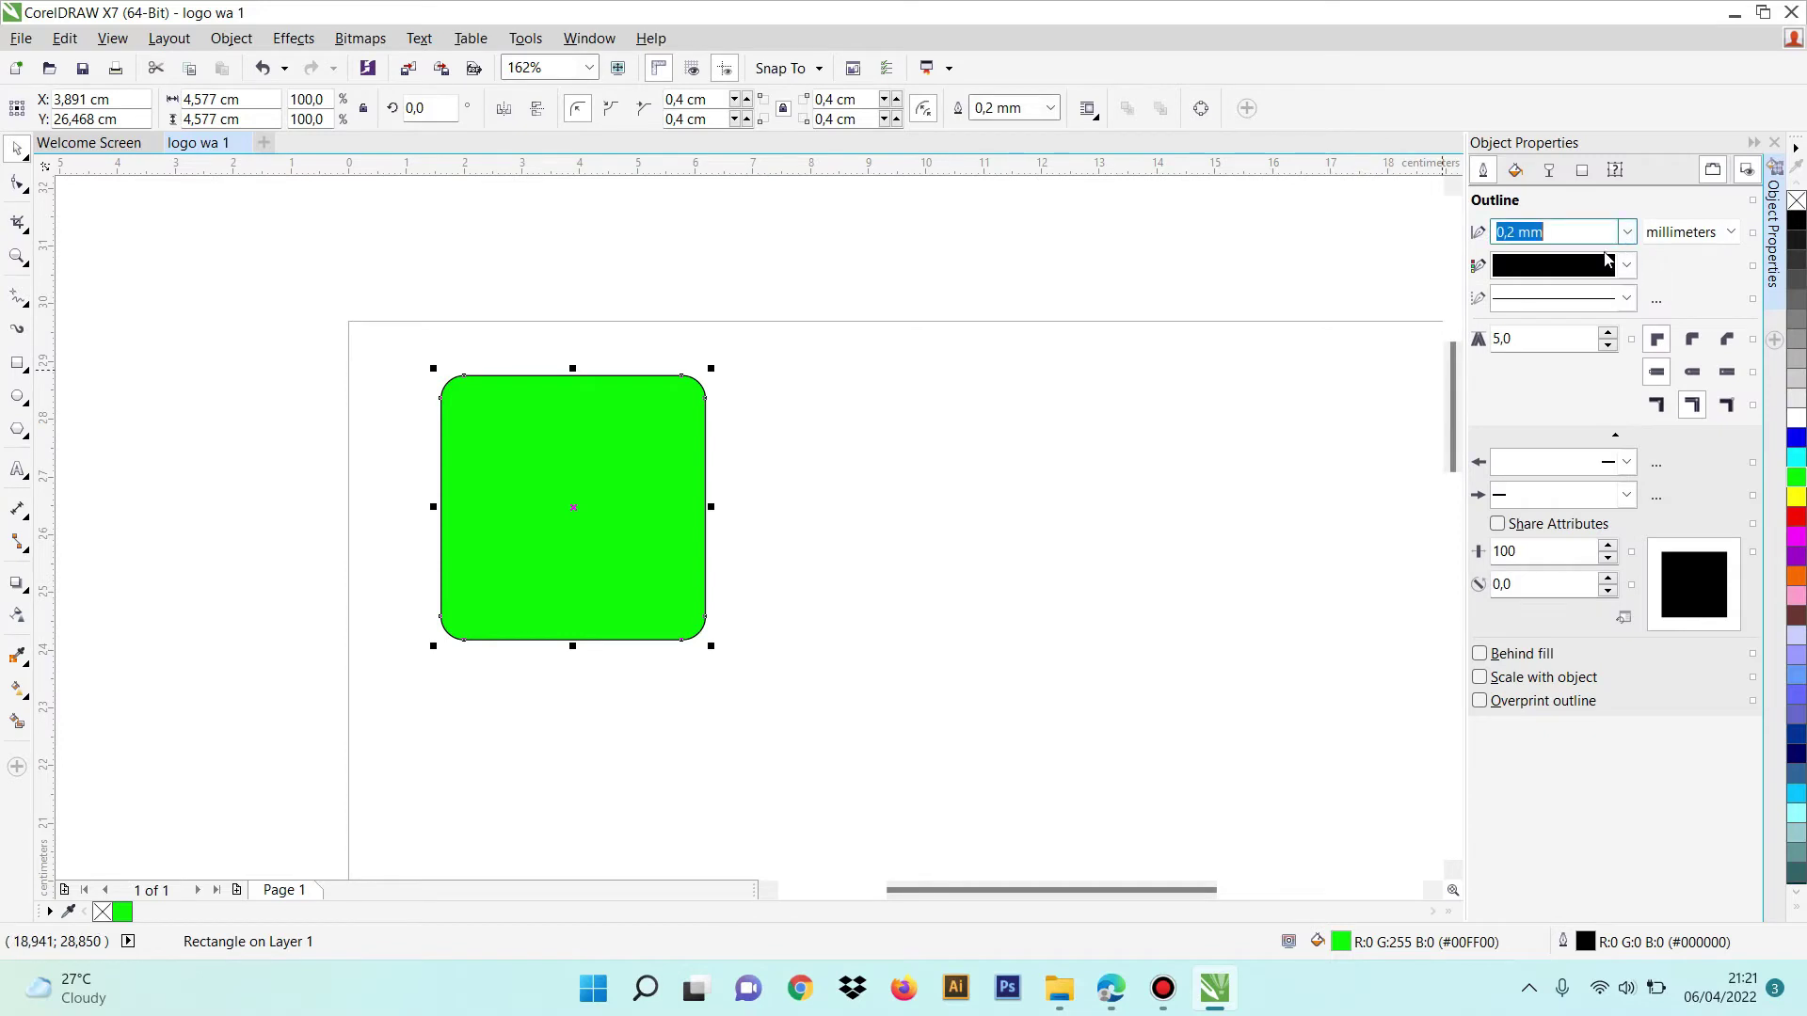
pyautogui.click(1626, 231)
pyautogui.click(1544, 256)
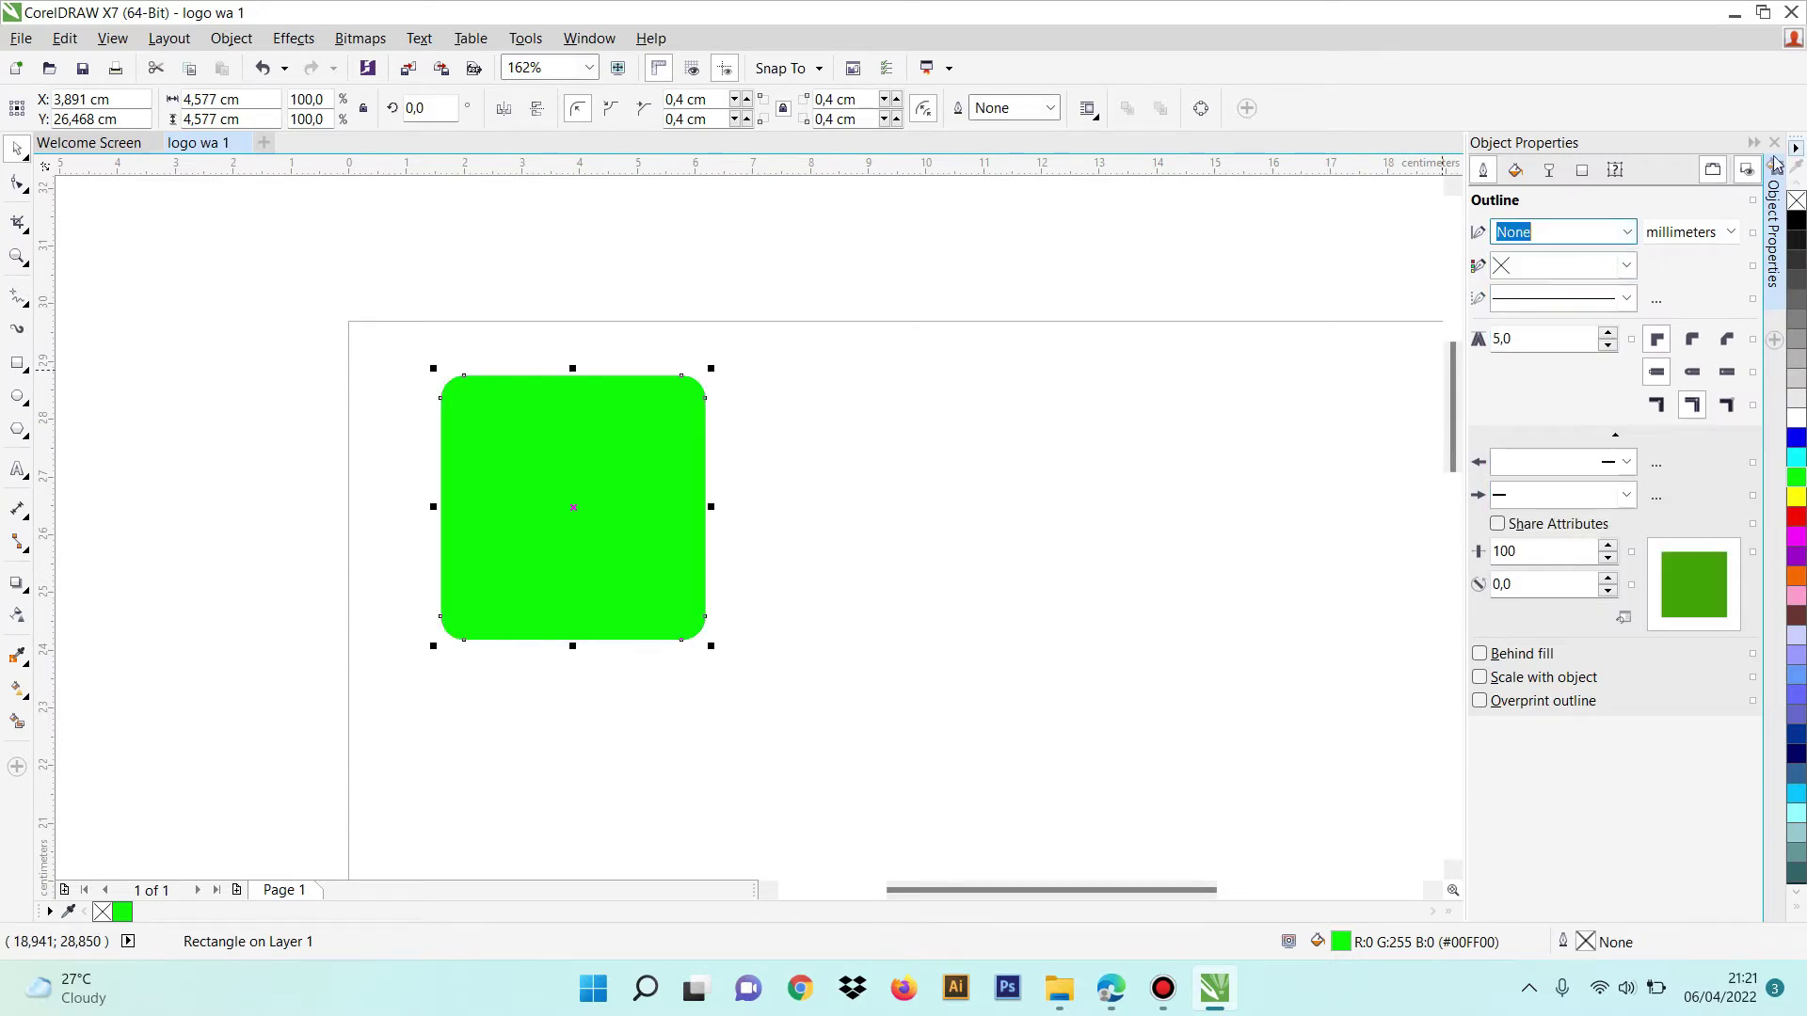
pyautogui.click(246, 692)
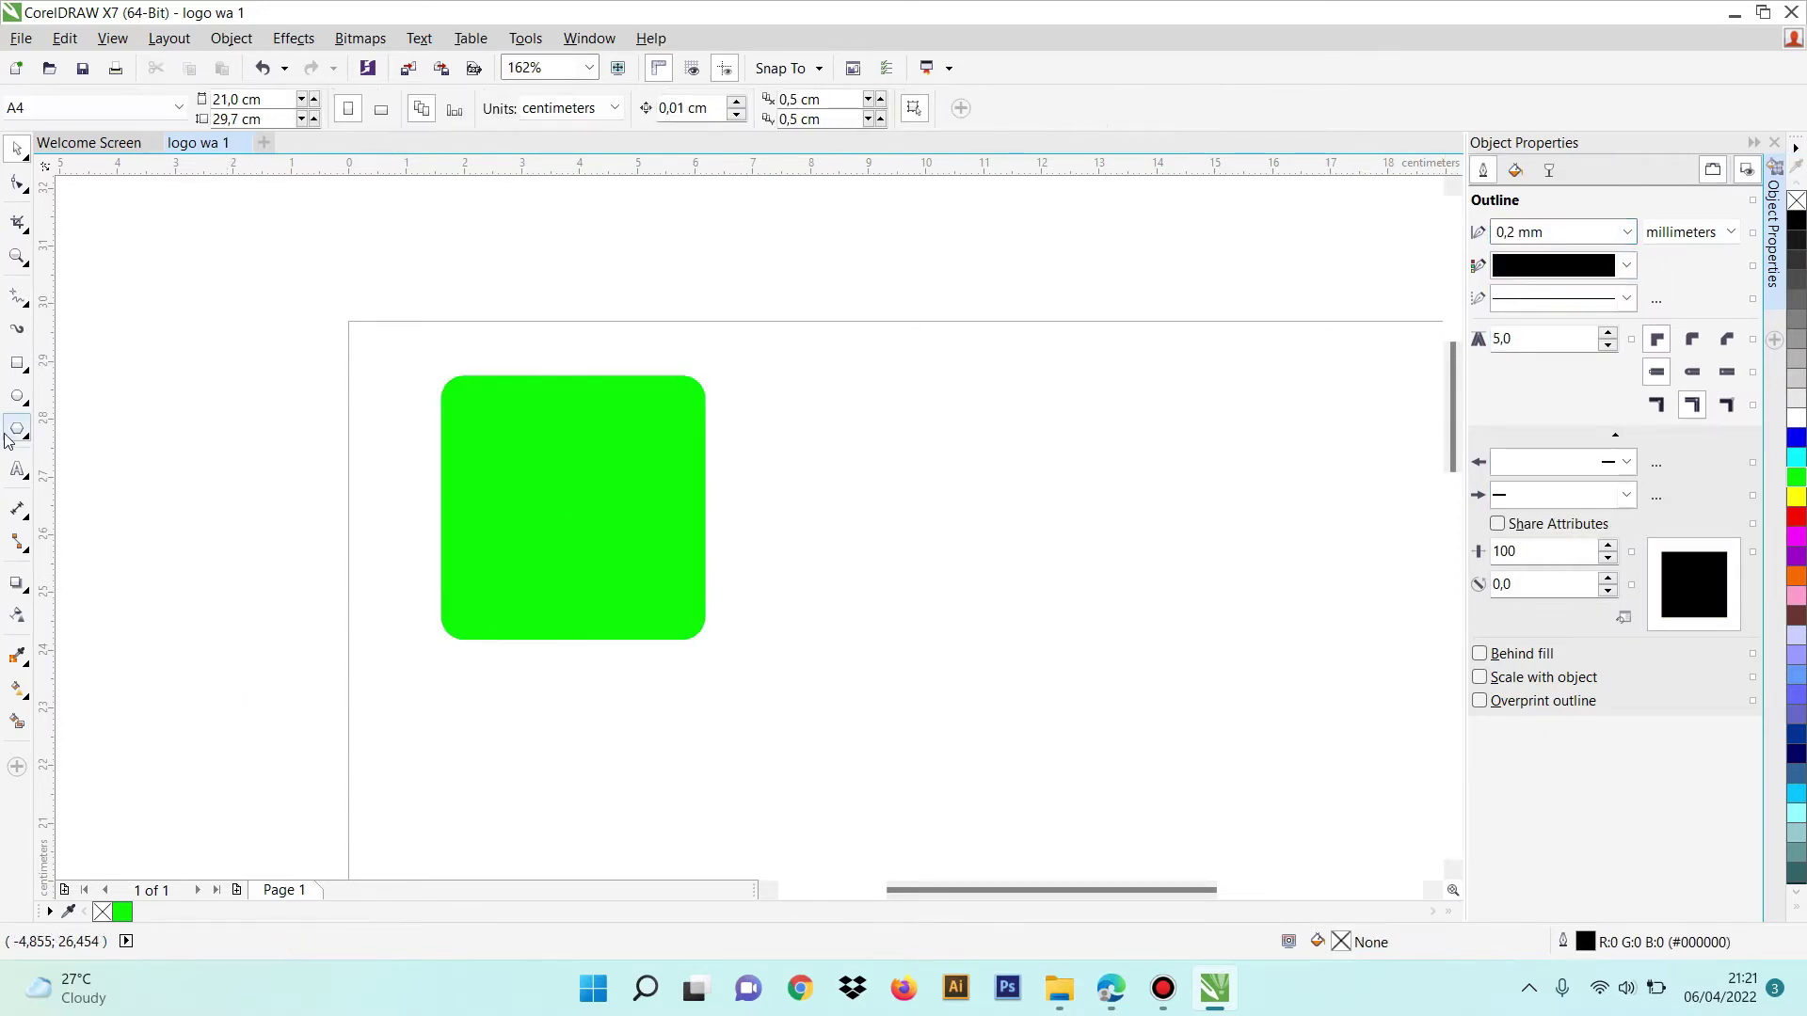
# Draw a circle about 3.81 cm in diameter beside the rounded square and fill it with the same green
pyautogui.click(17, 395)
pyautogui.moveTo(833, 395); pyautogui.dragTo(1005, 614)
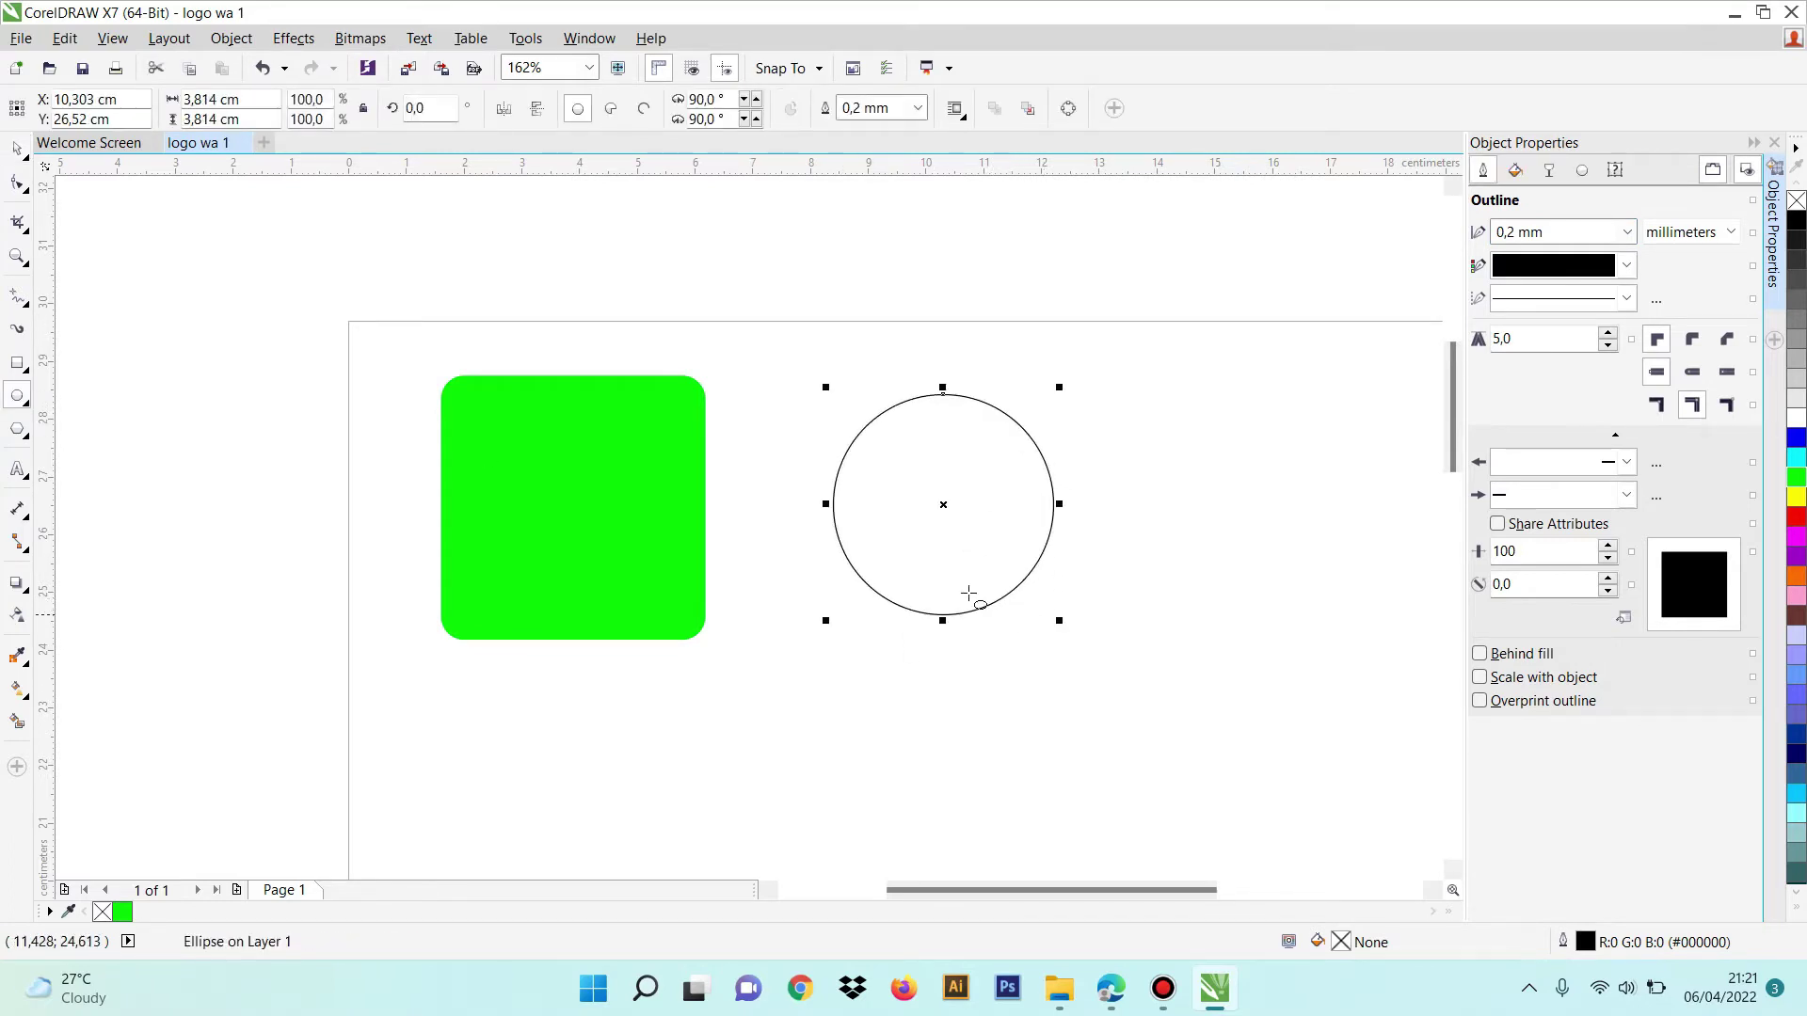
pyautogui.click(1796, 477)
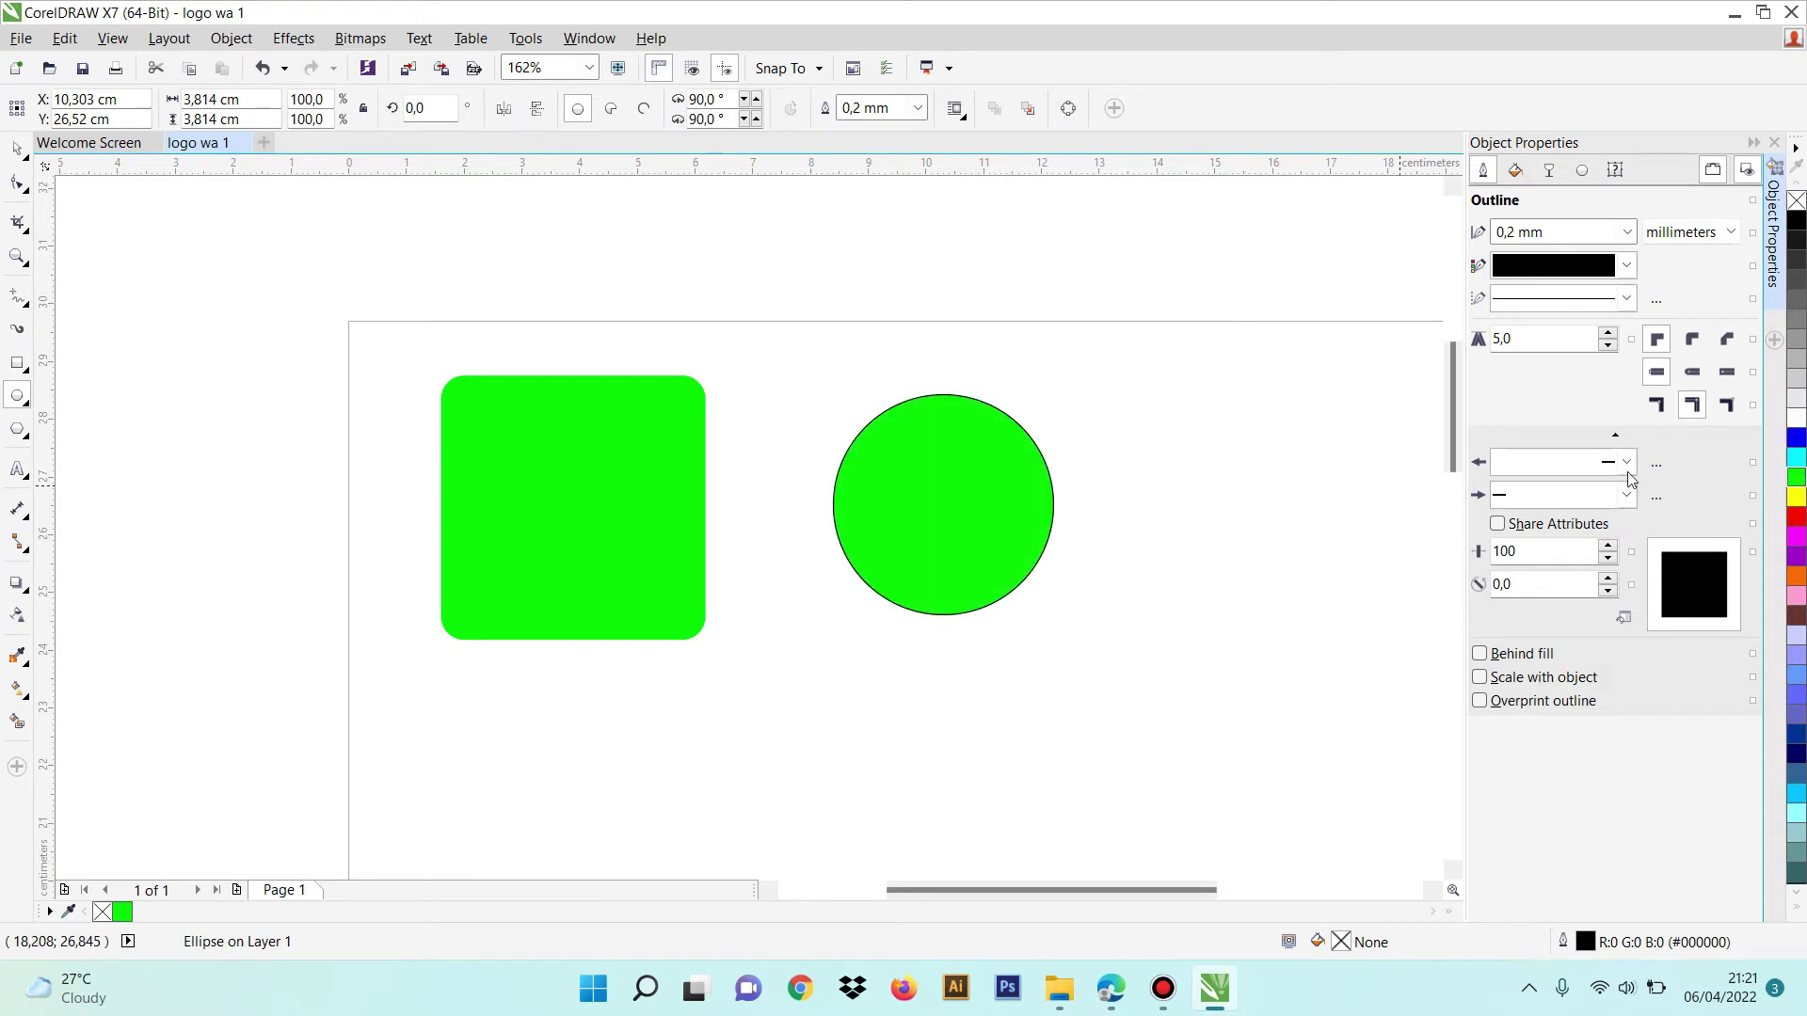
# Move the circle onto the rounded square, shrink it to about 3.08 cm, and centre it there
pyautogui.click(17, 149)
pyautogui.moveTo(947, 492); pyautogui.dragTo(573, 494)
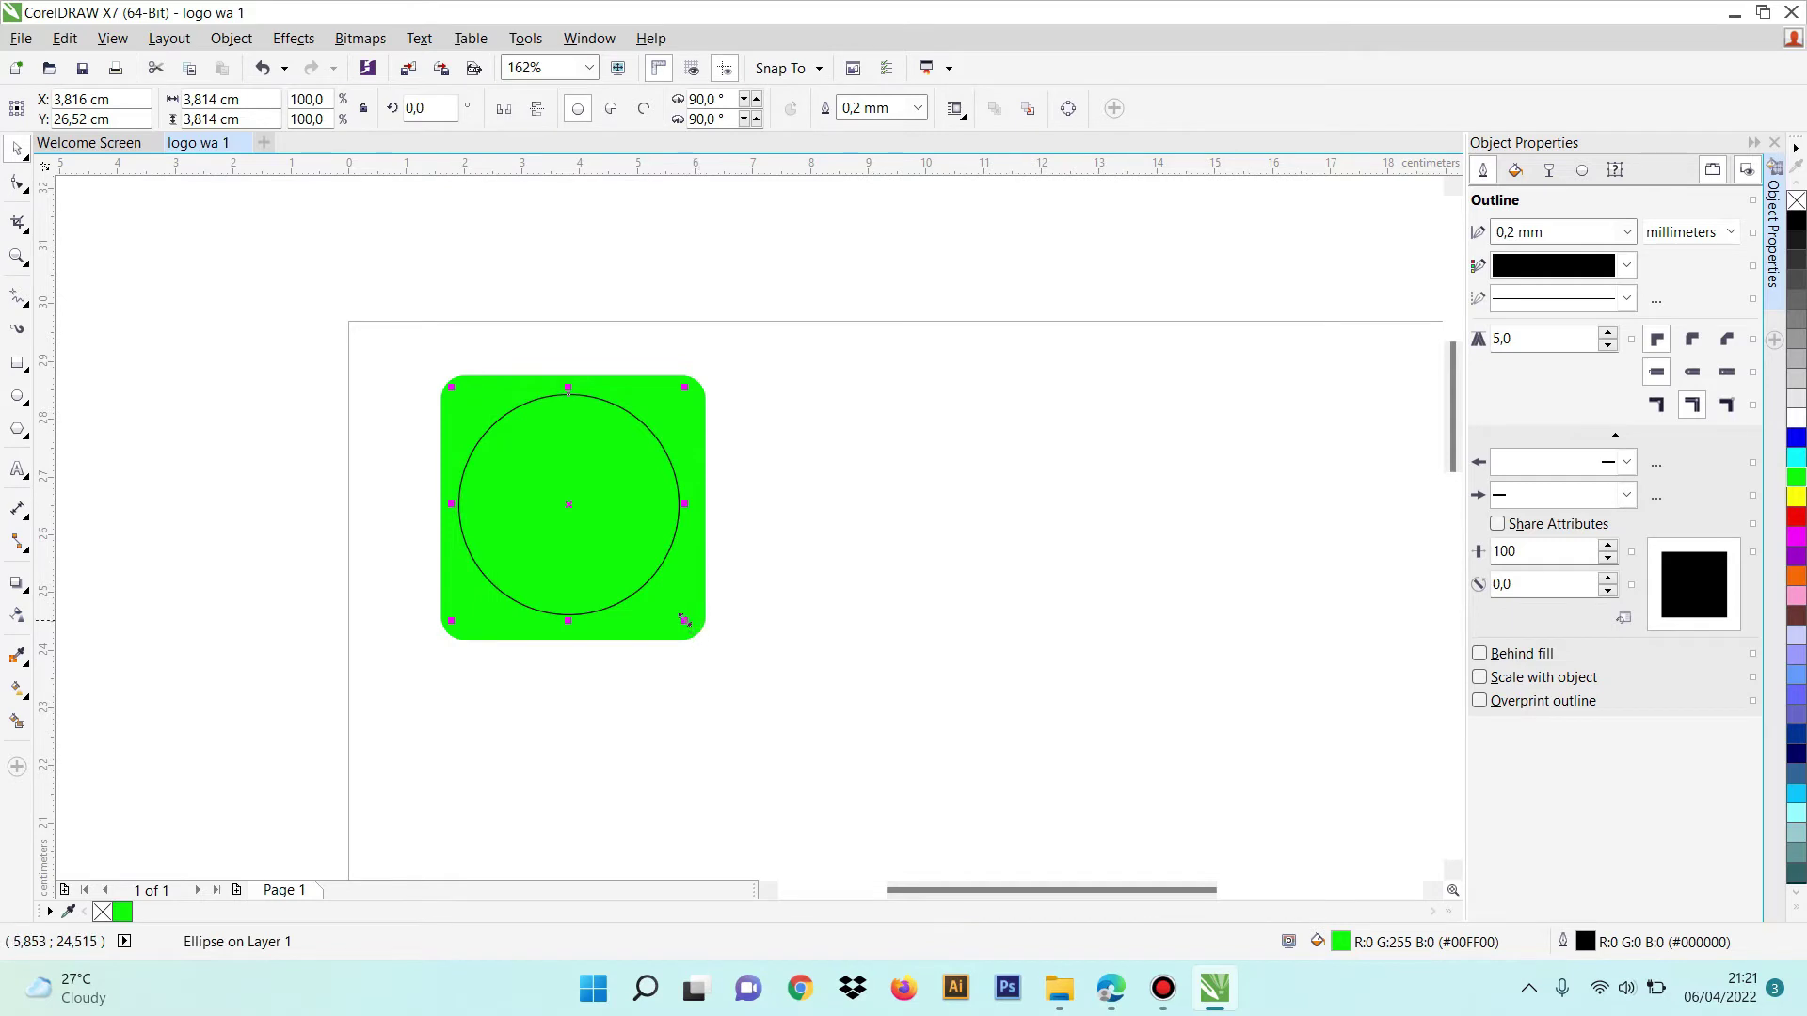
pyautogui.moveTo(684, 620); pyautogui.dragTo(642, 585)
pyautogui.moveTo(589, 516); pyautogui.dragTo(625, 536)
pyautogui.click(799, 536)
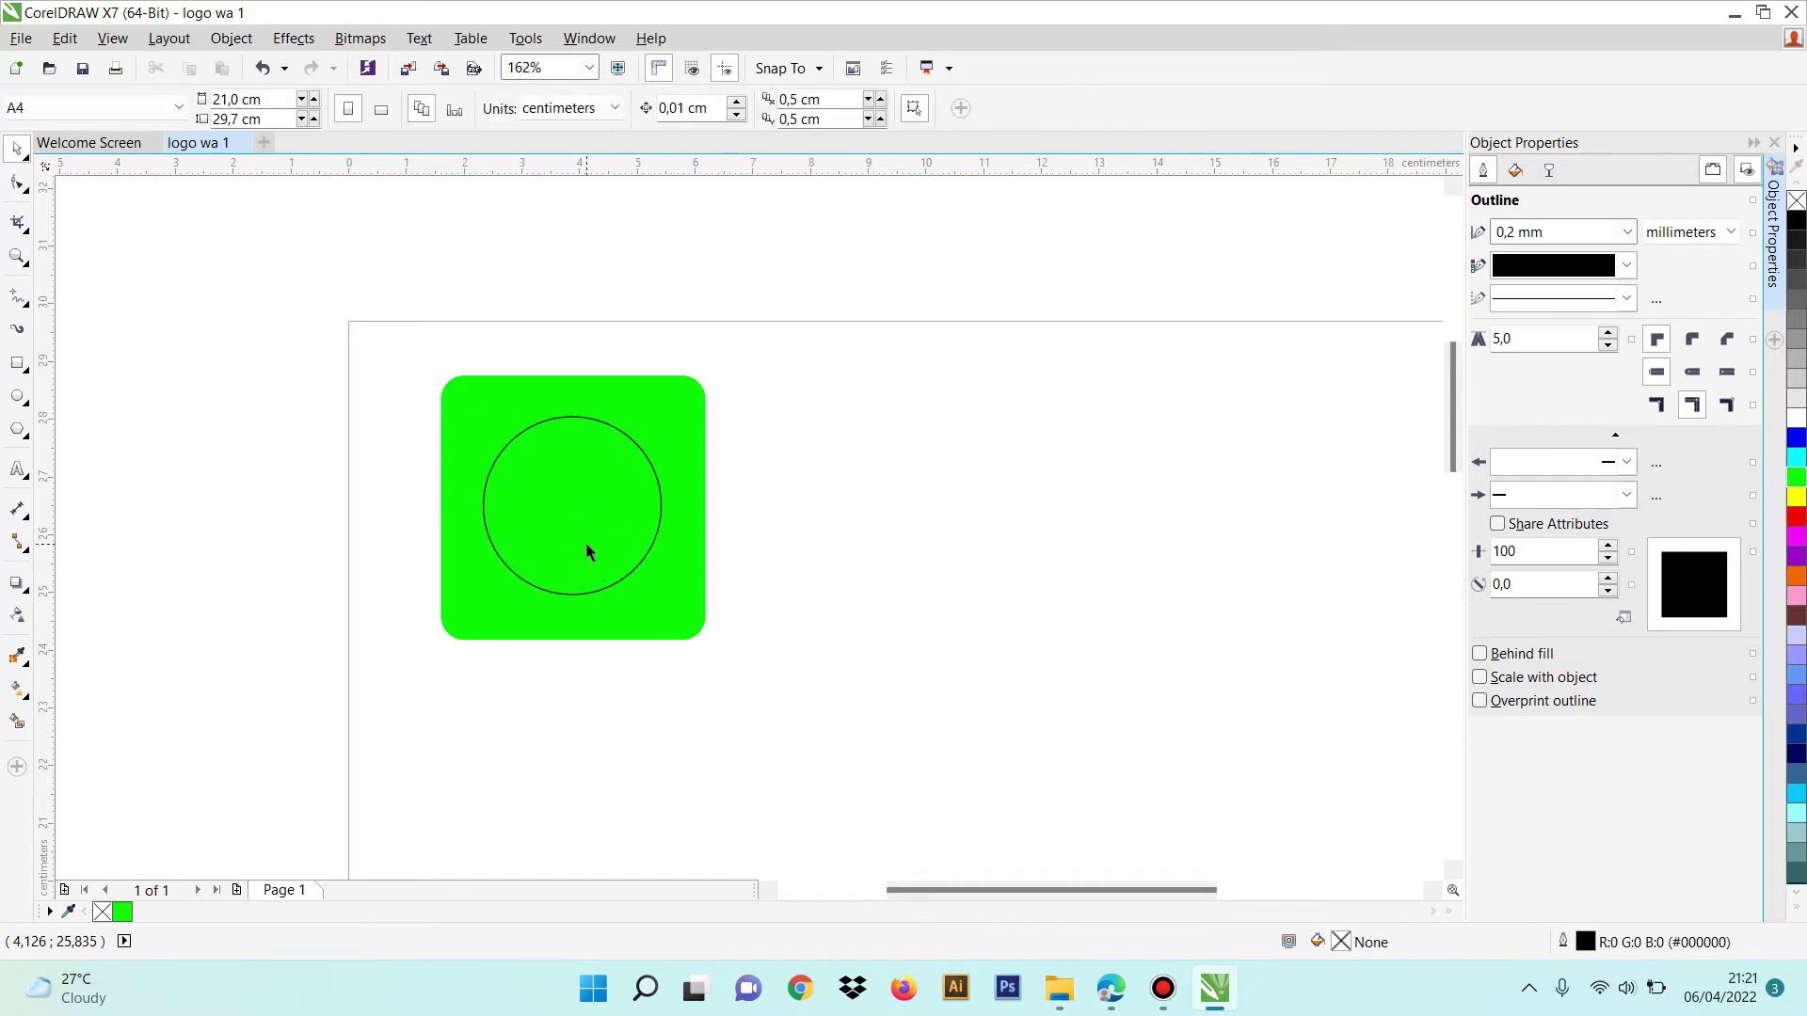
# Give the circle a white outline 1.5 mm wide
pyautogui.scroll(3, 588, 552)
pyautogui.click(617, 591)
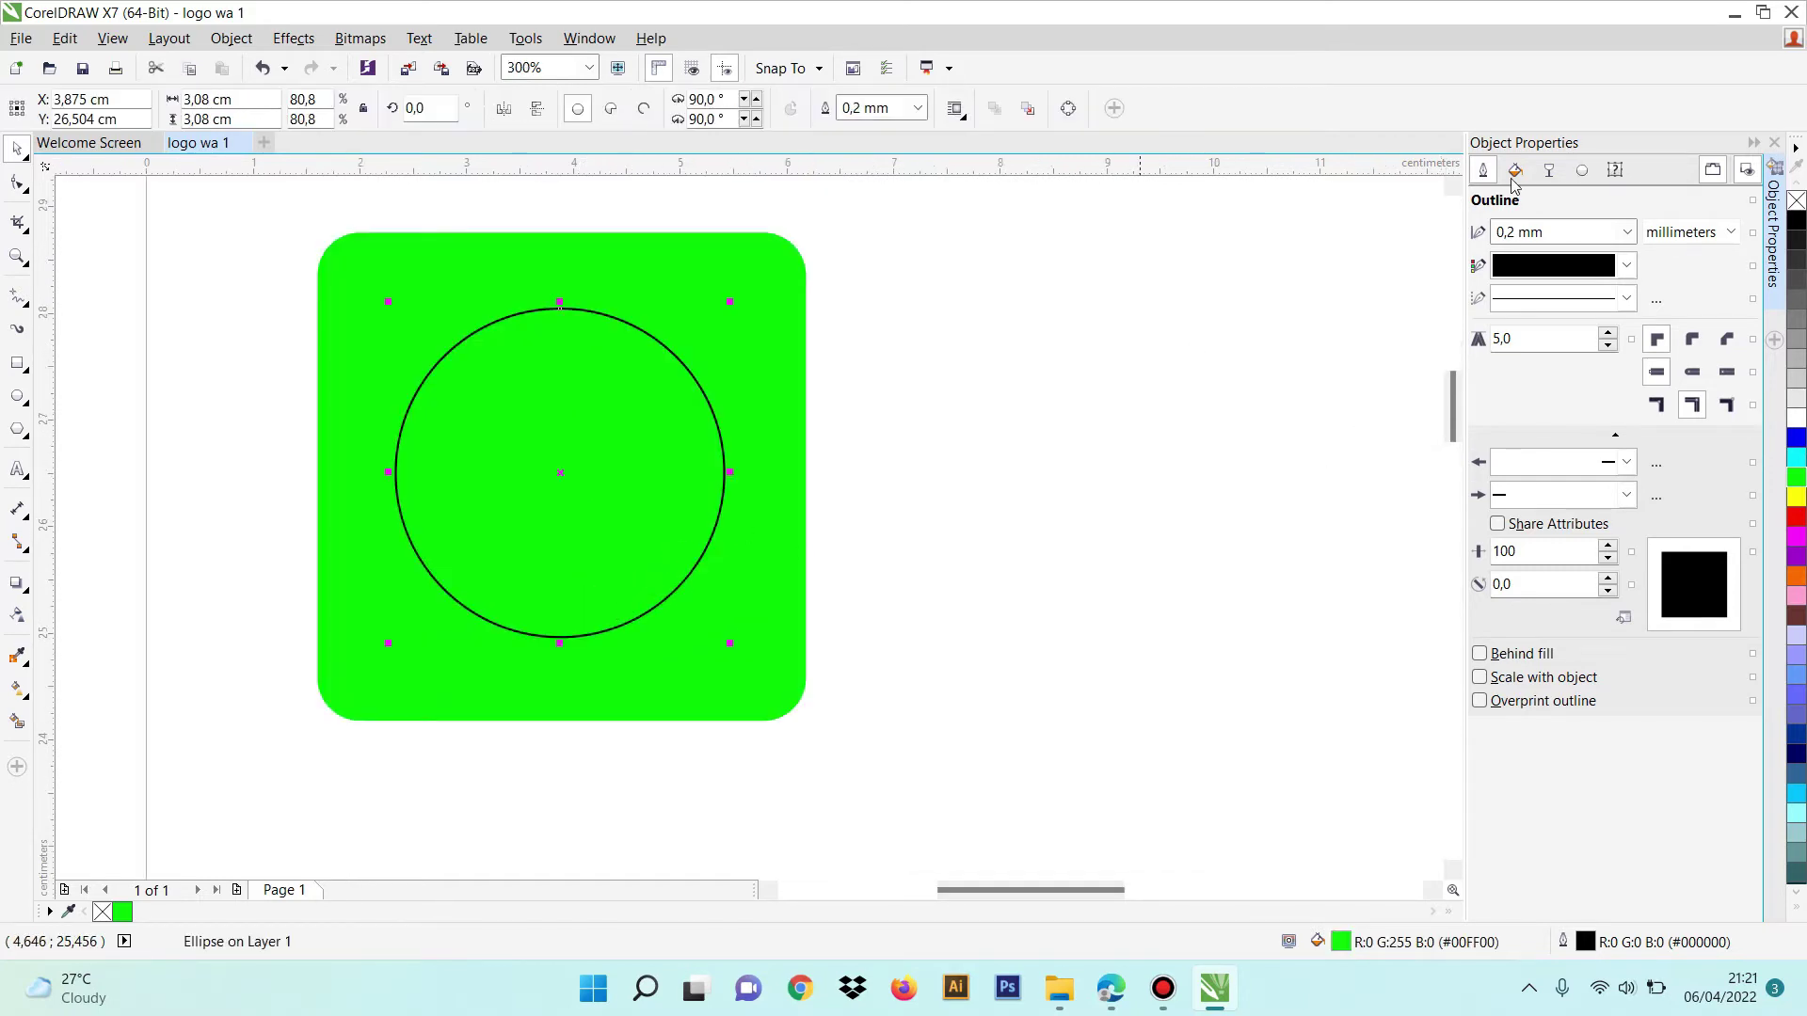
pyautogui.click(1626, 264)
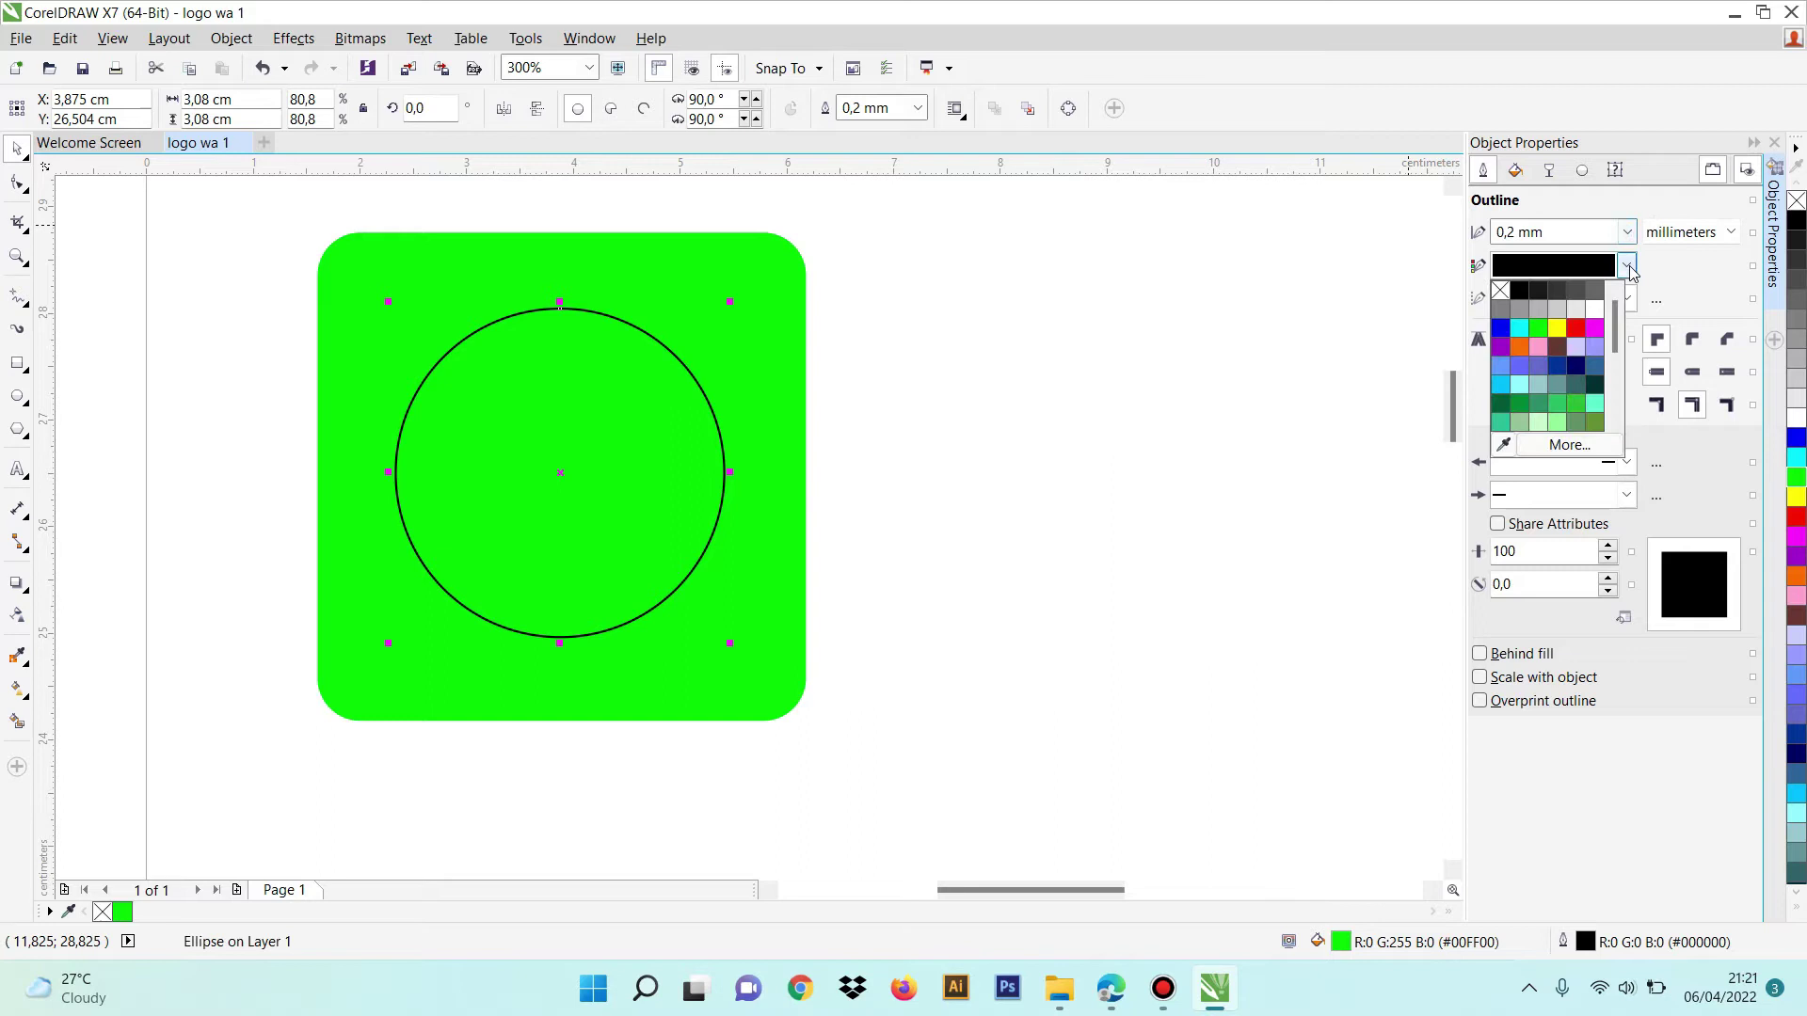
pyautogui.click(1595, 325)
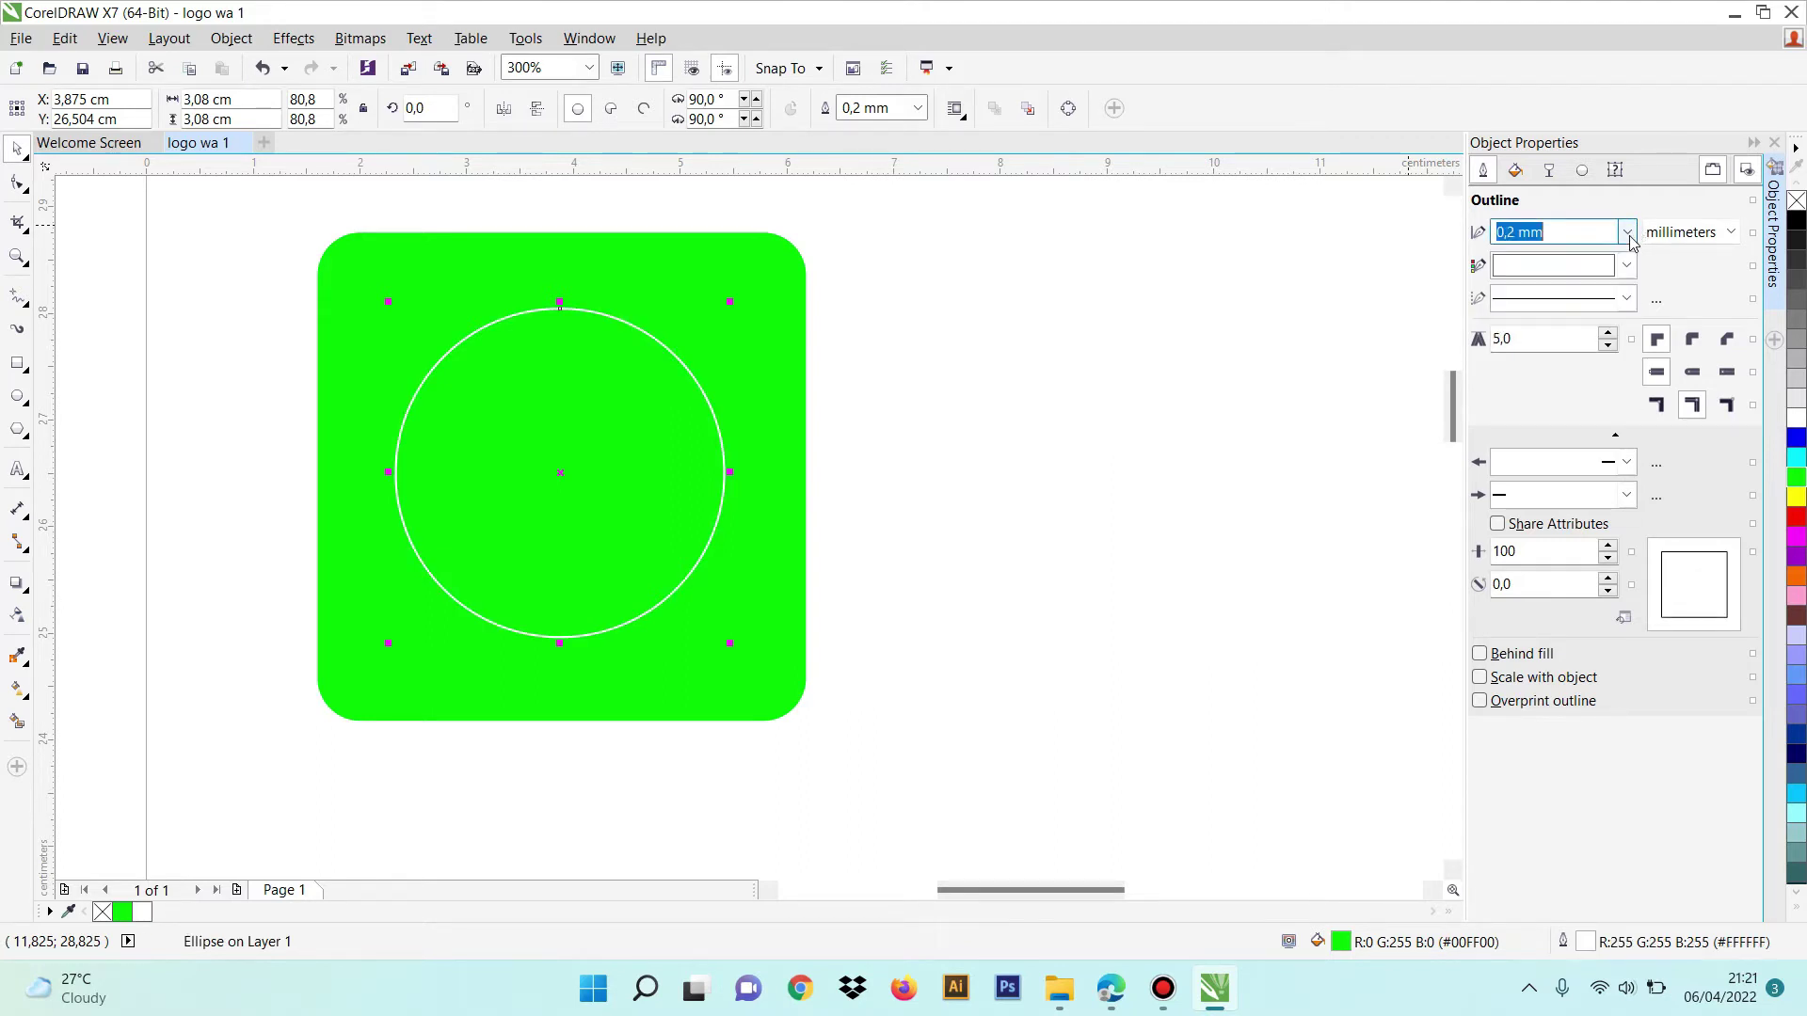
pyautogui.hotkey('alt', 'Down')
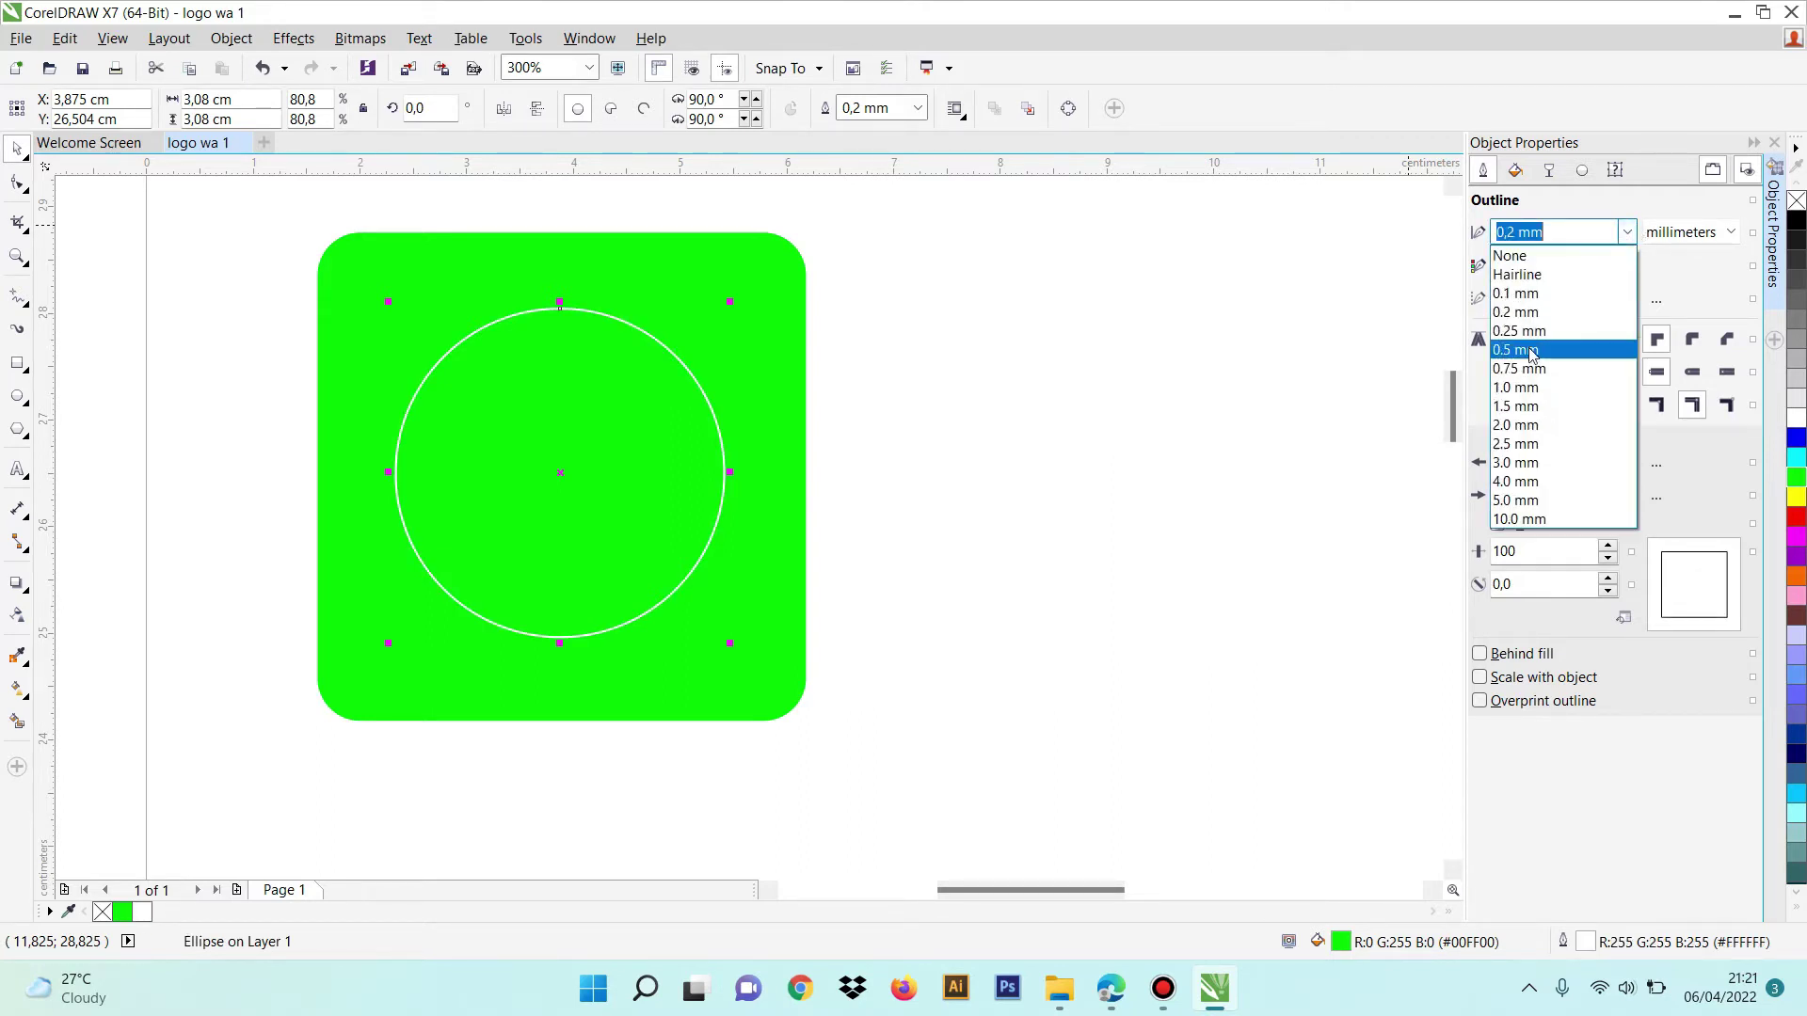
pyautogui.click(1522, 411)
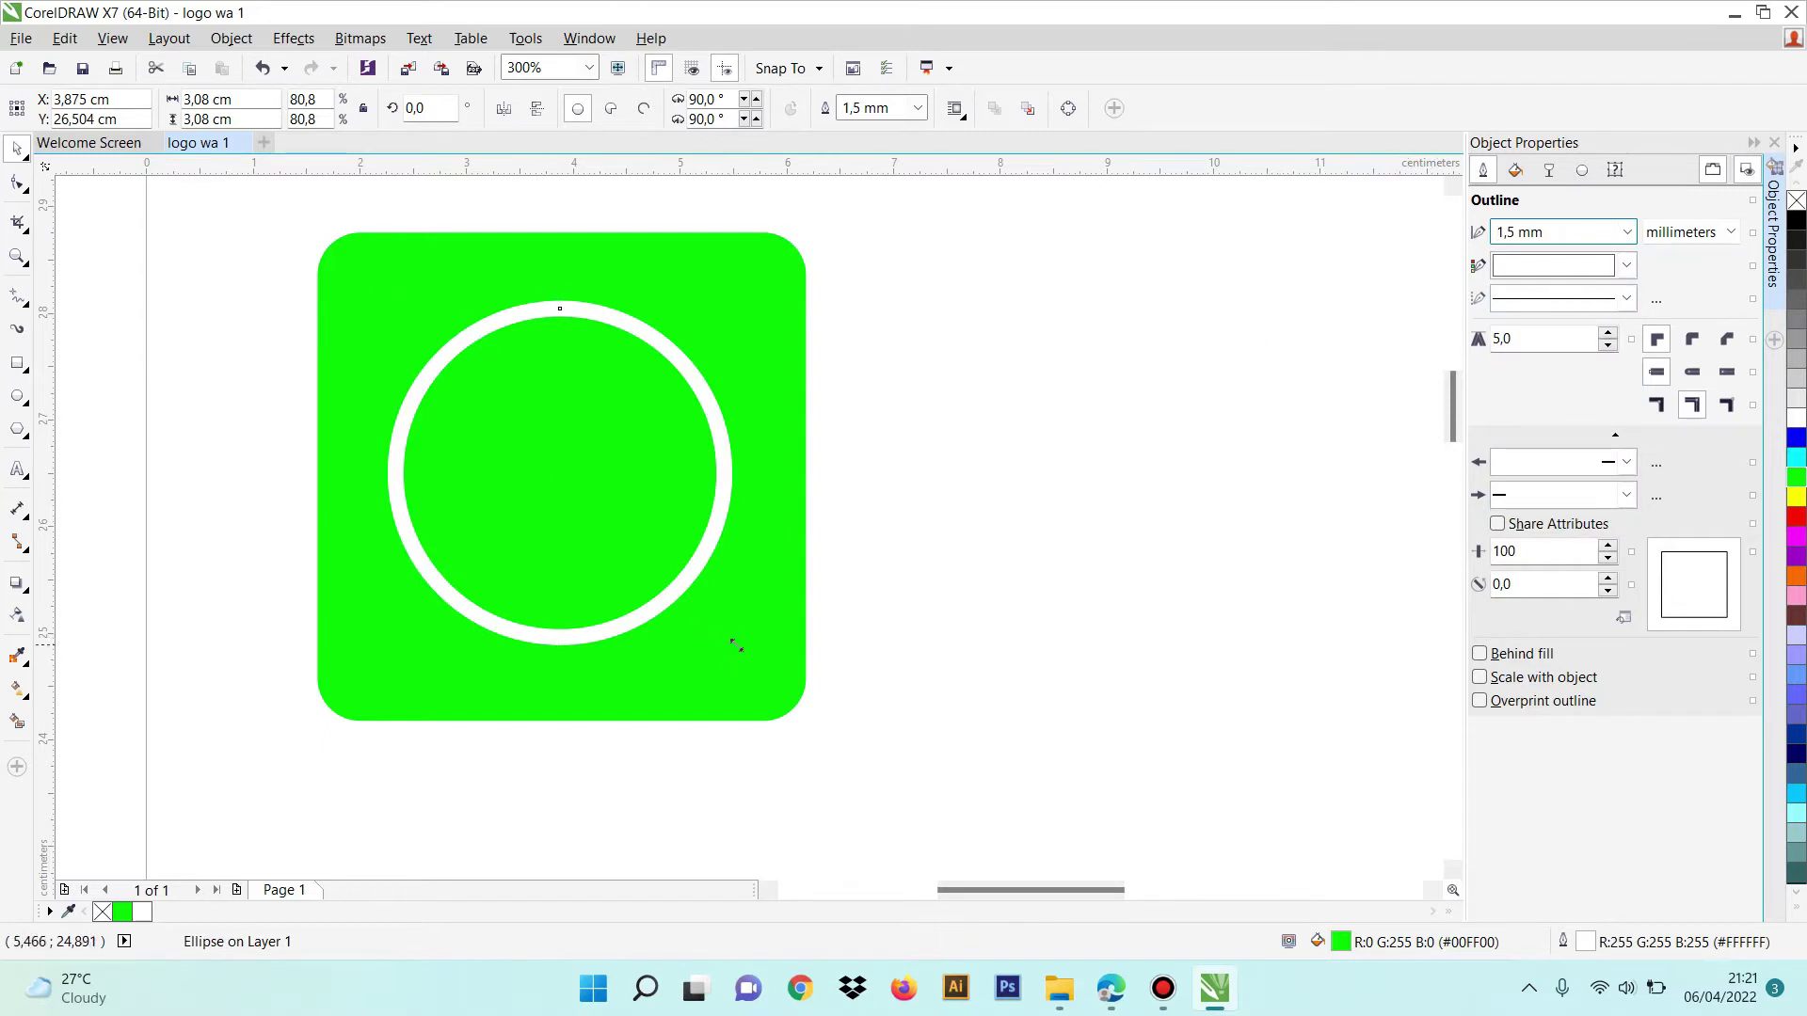
# Enlarge the white-outlined circle to about 3.32 cm in diameter and shift it slightly to the right within the green square
pyautogui.moveTo(736, 646); pyautogui.dragTo(745, 662)
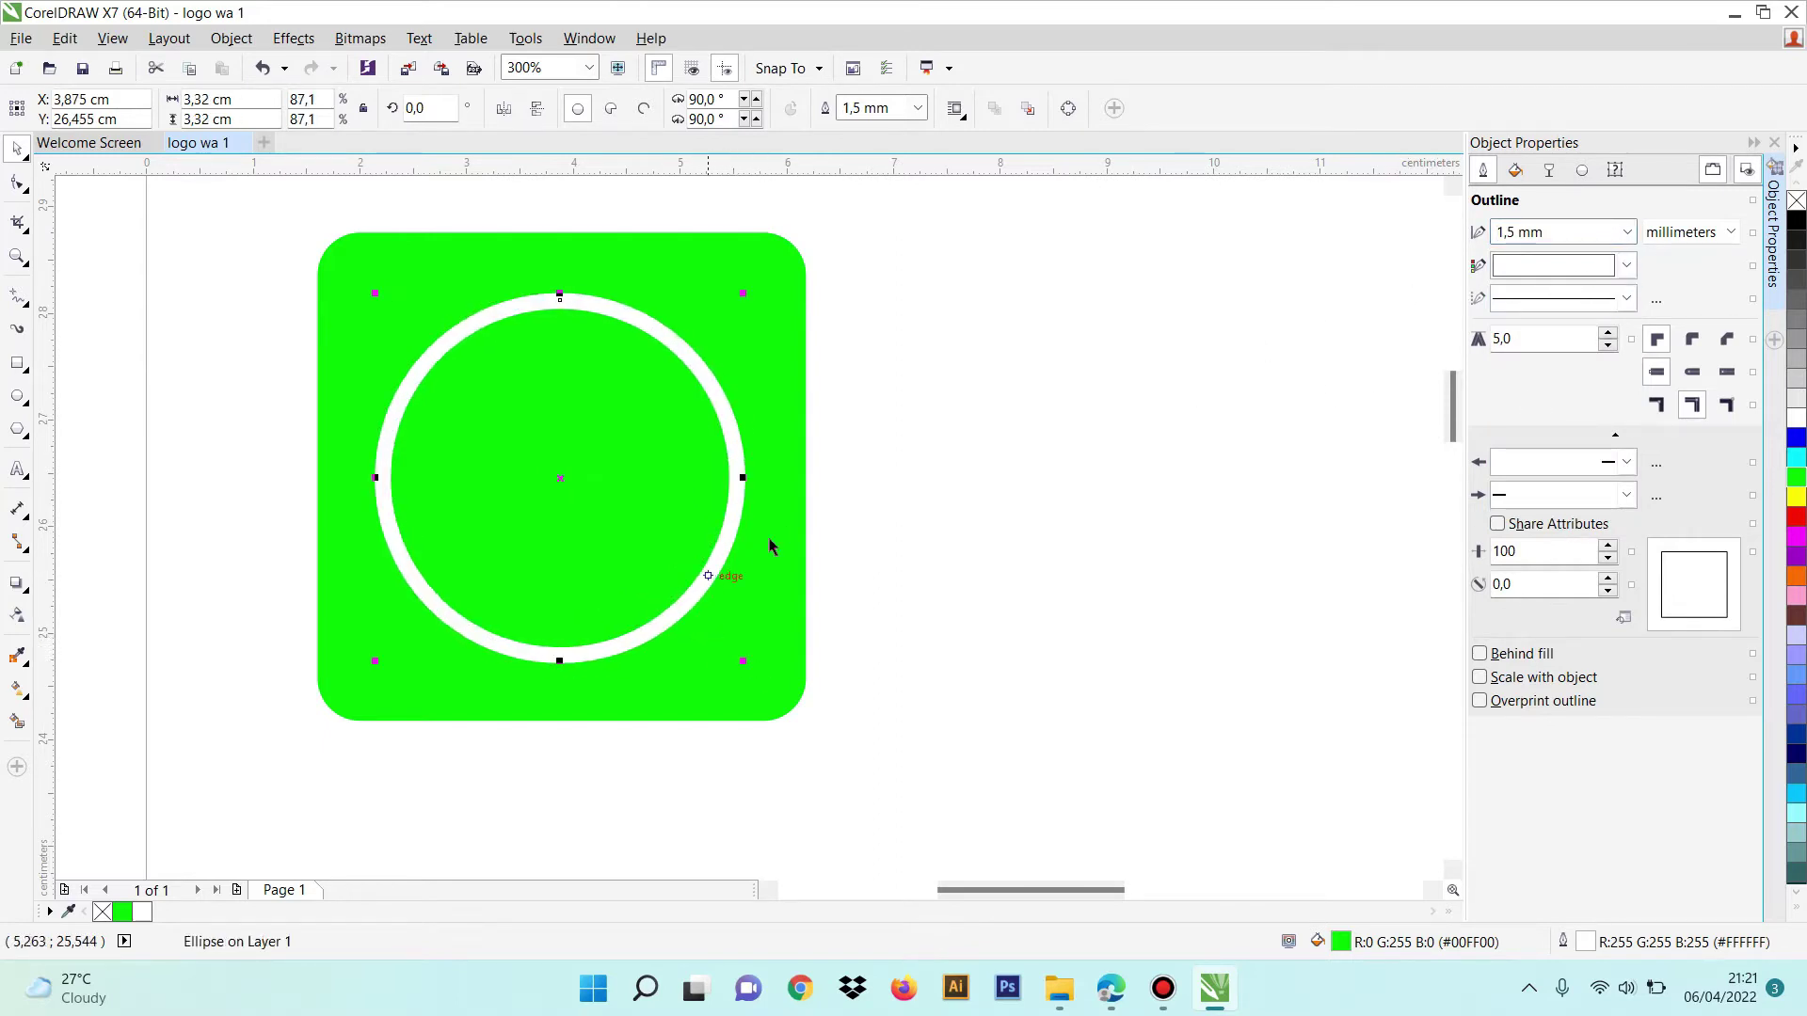
pyautogui.click(898, 465)
pyautogui.moveTo(690, 536); pyautogui.dragTo(685, 549)
pyautogui.click(234, 512)
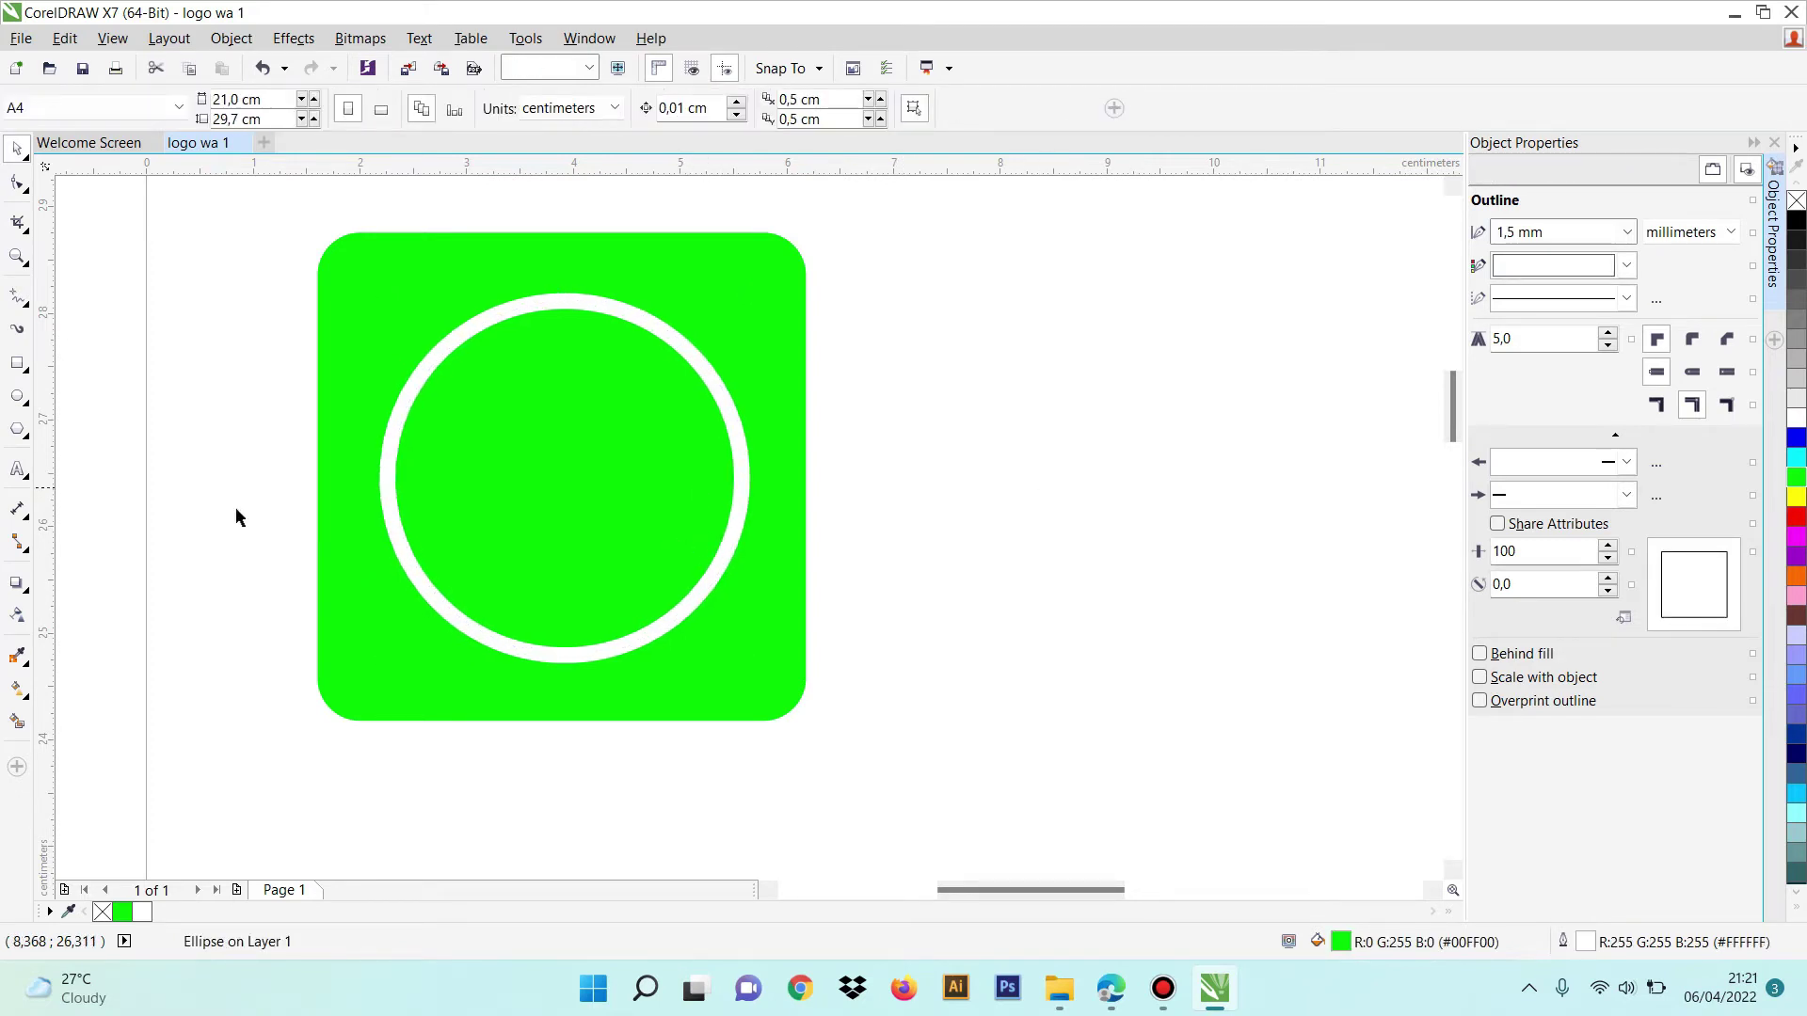
# Draw a triangle about 1.11 by 1.42 cm beside the rounded square, with a white outline and the same green fill
pyautogui.click(23, 433)
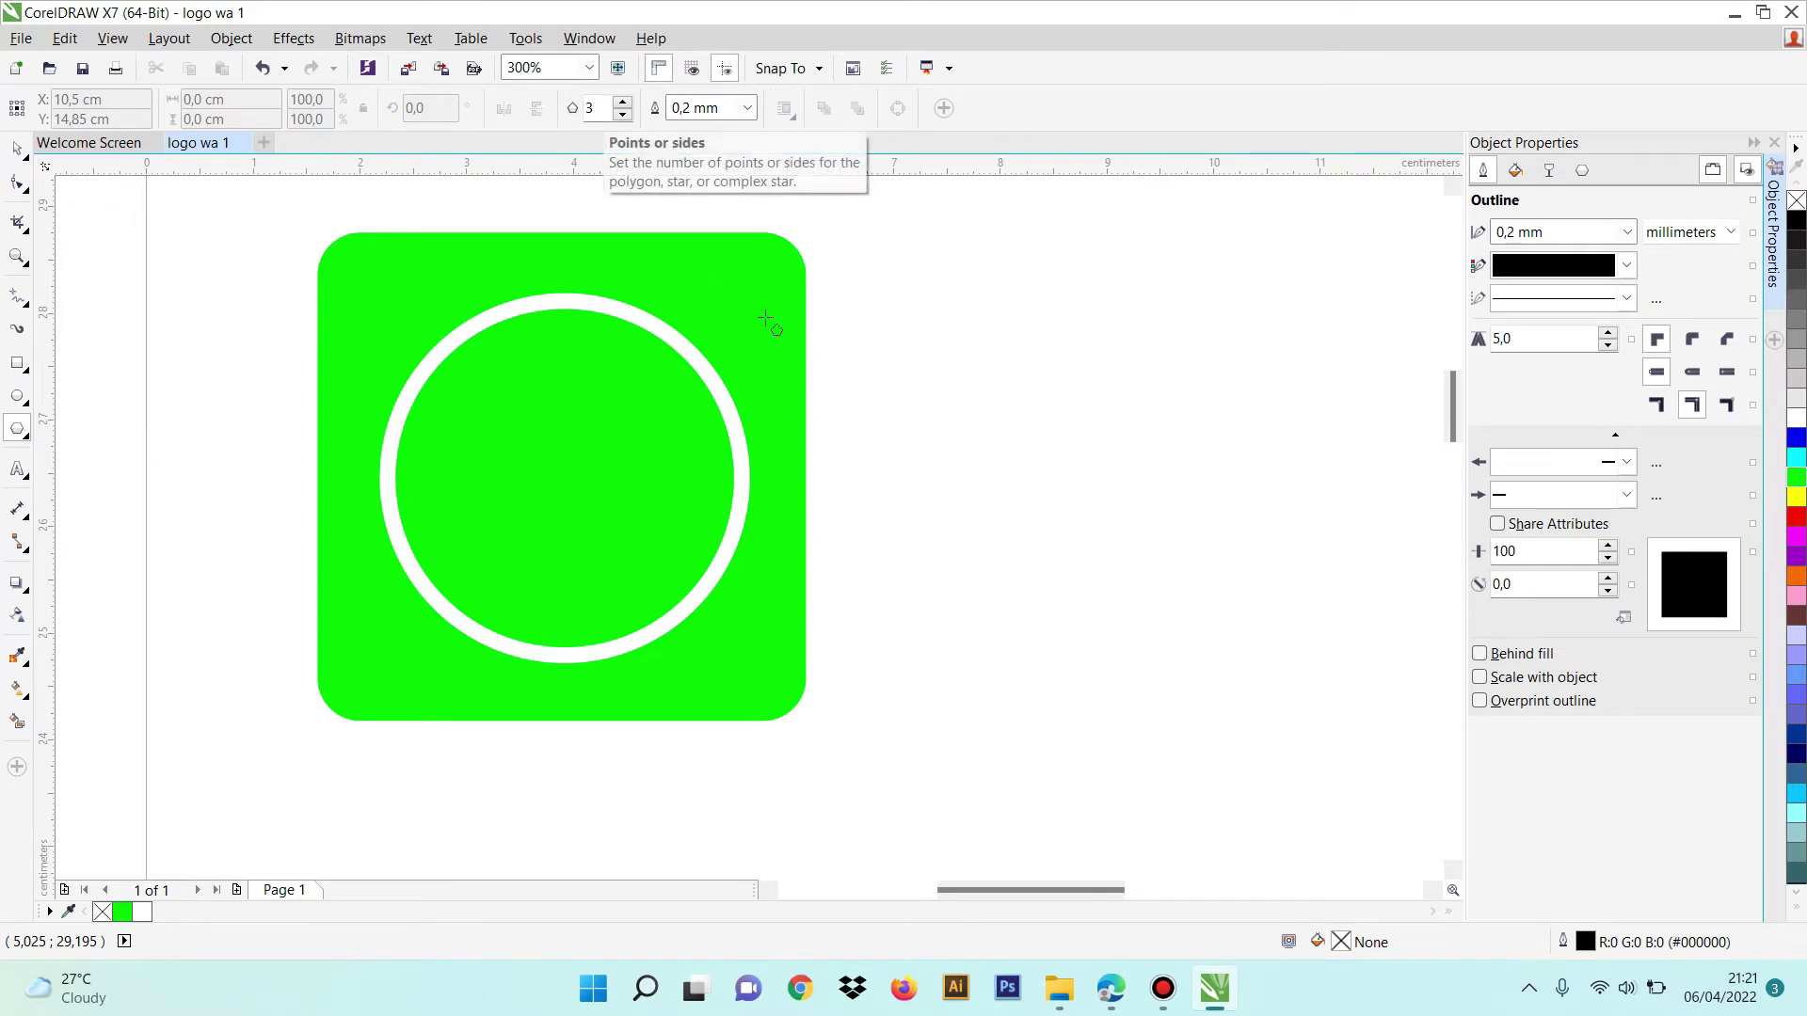
pyautogui.moveTo(913, 340)
pyautogui.mouseDown()
pyautogui.moveTo(1065, 515)
pyautogui.moveTo(1039, 546)
pyautogui.mouseUp()
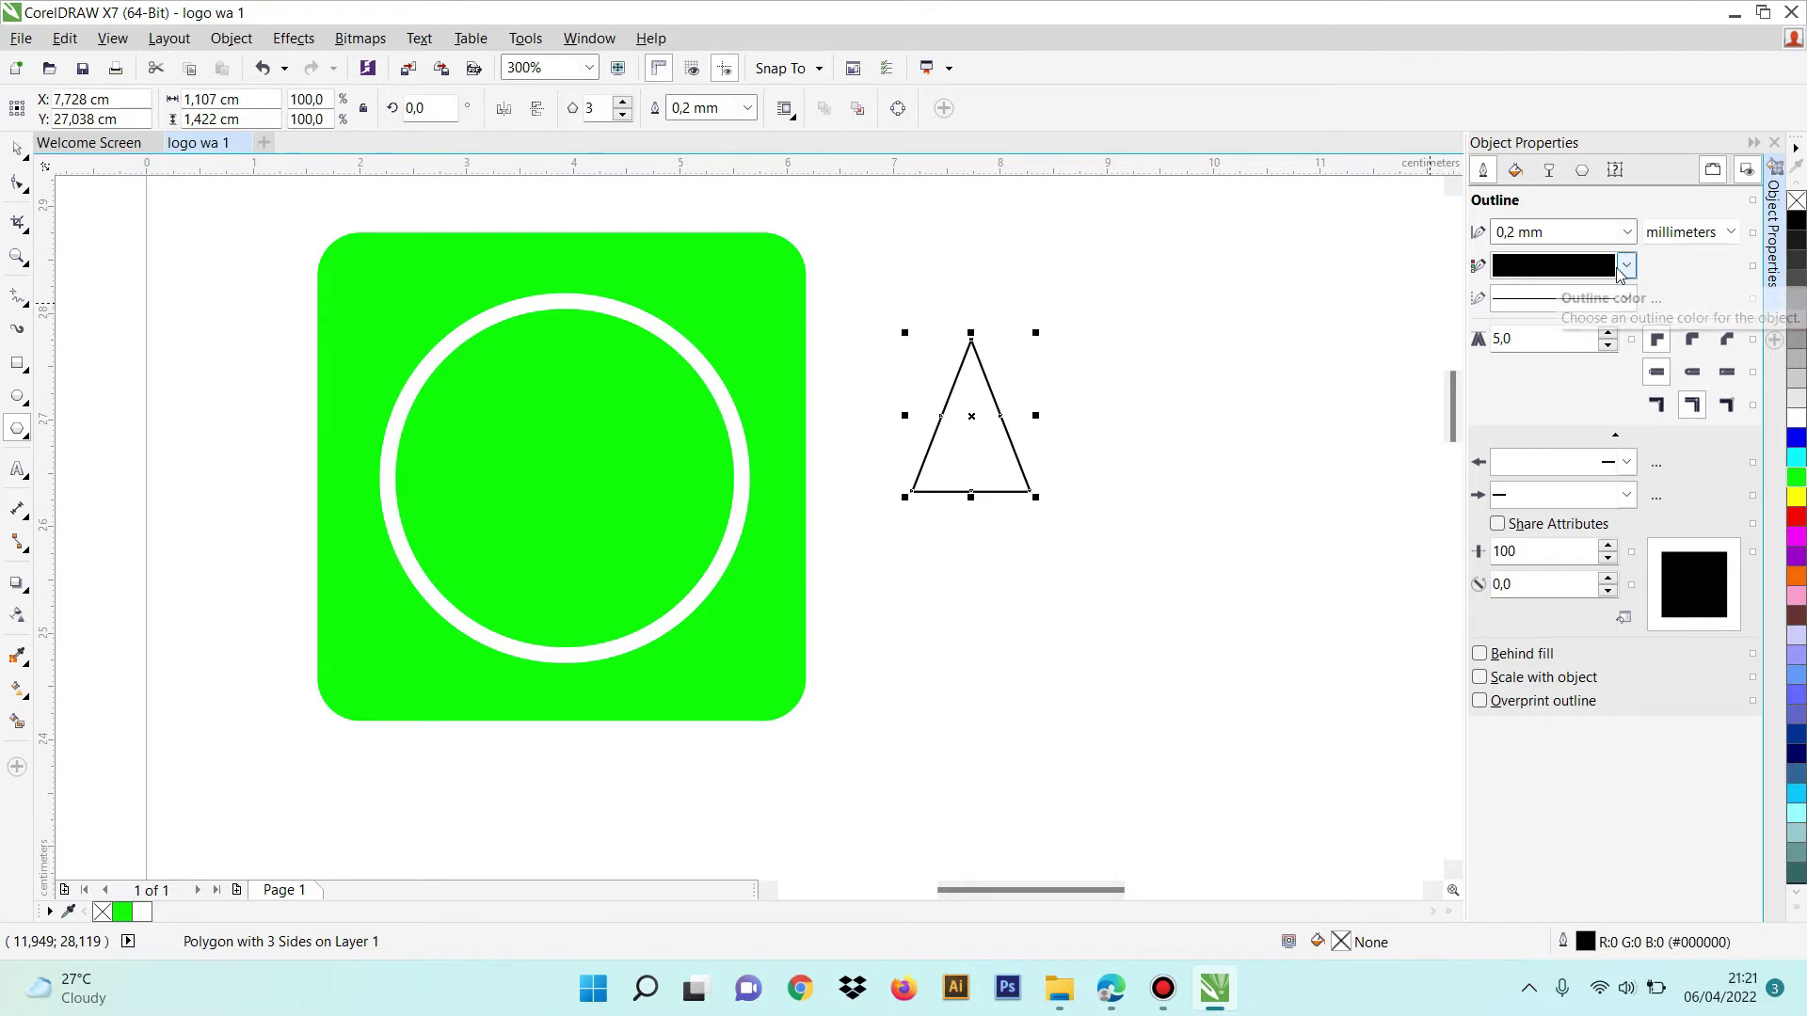
pyautogui.click(1625, 266)
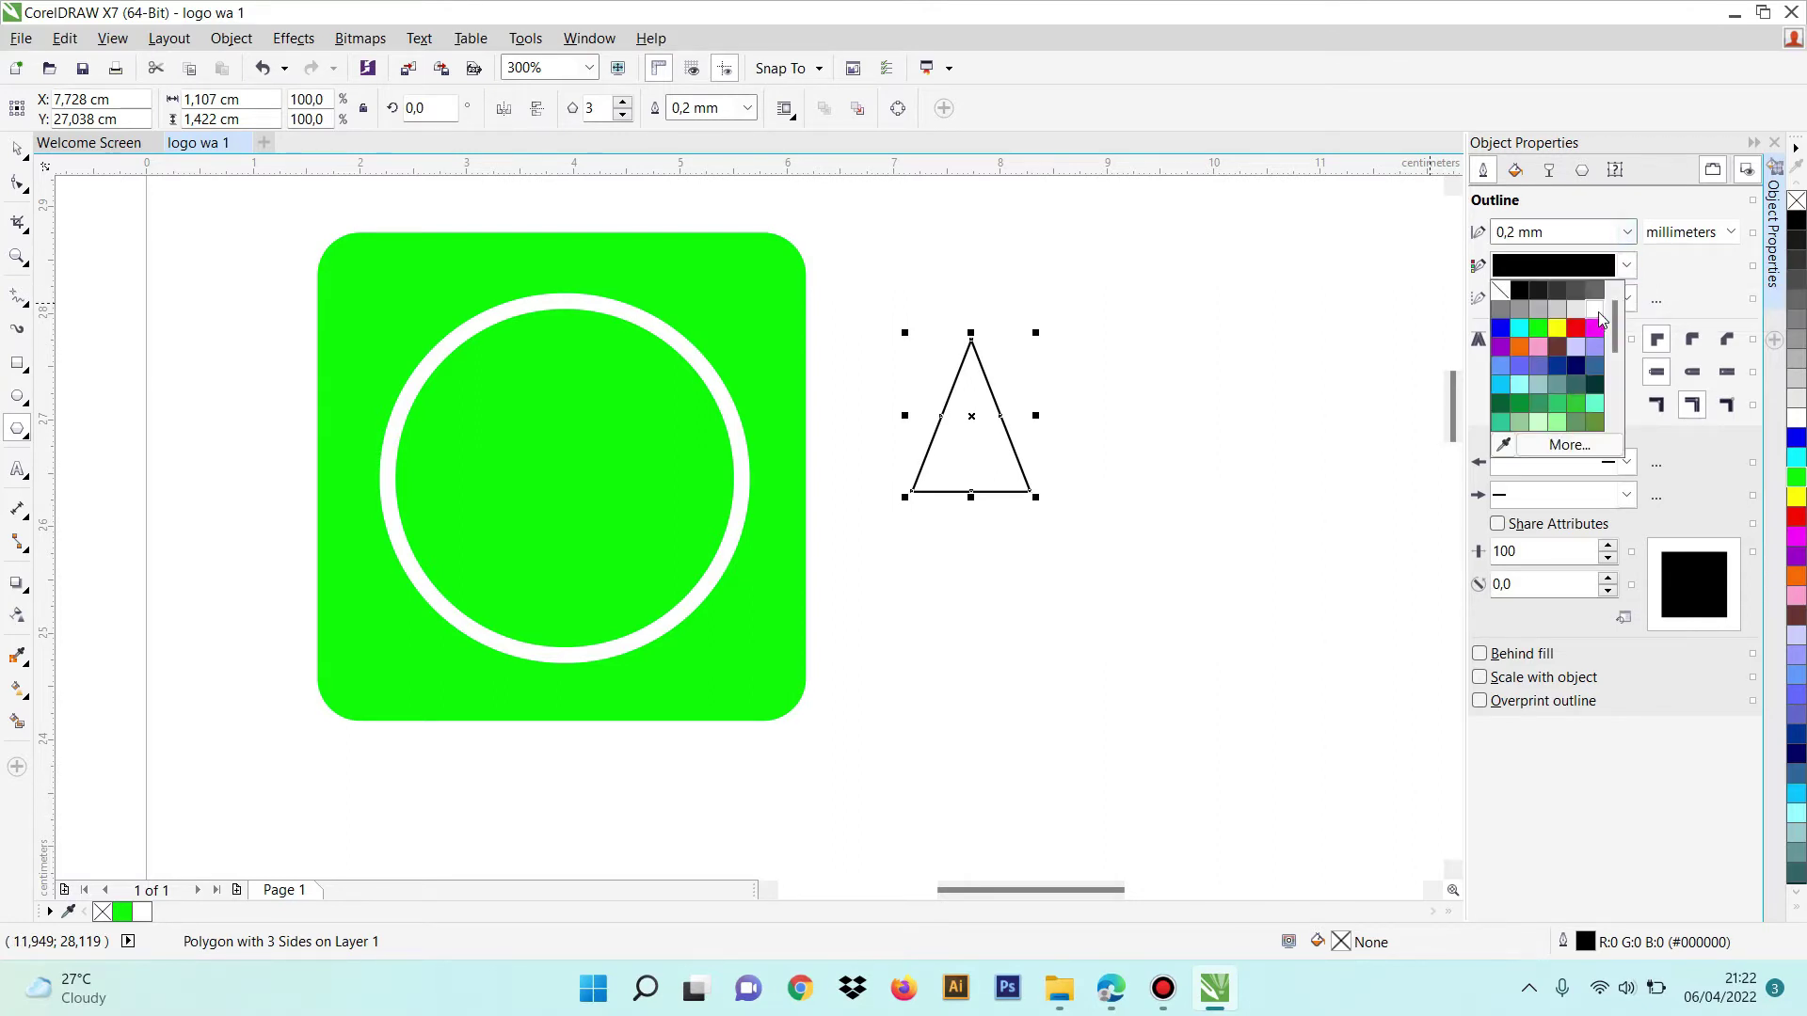
pyautogui.click(1598, 311)
pyautogui.click(1798, 496)
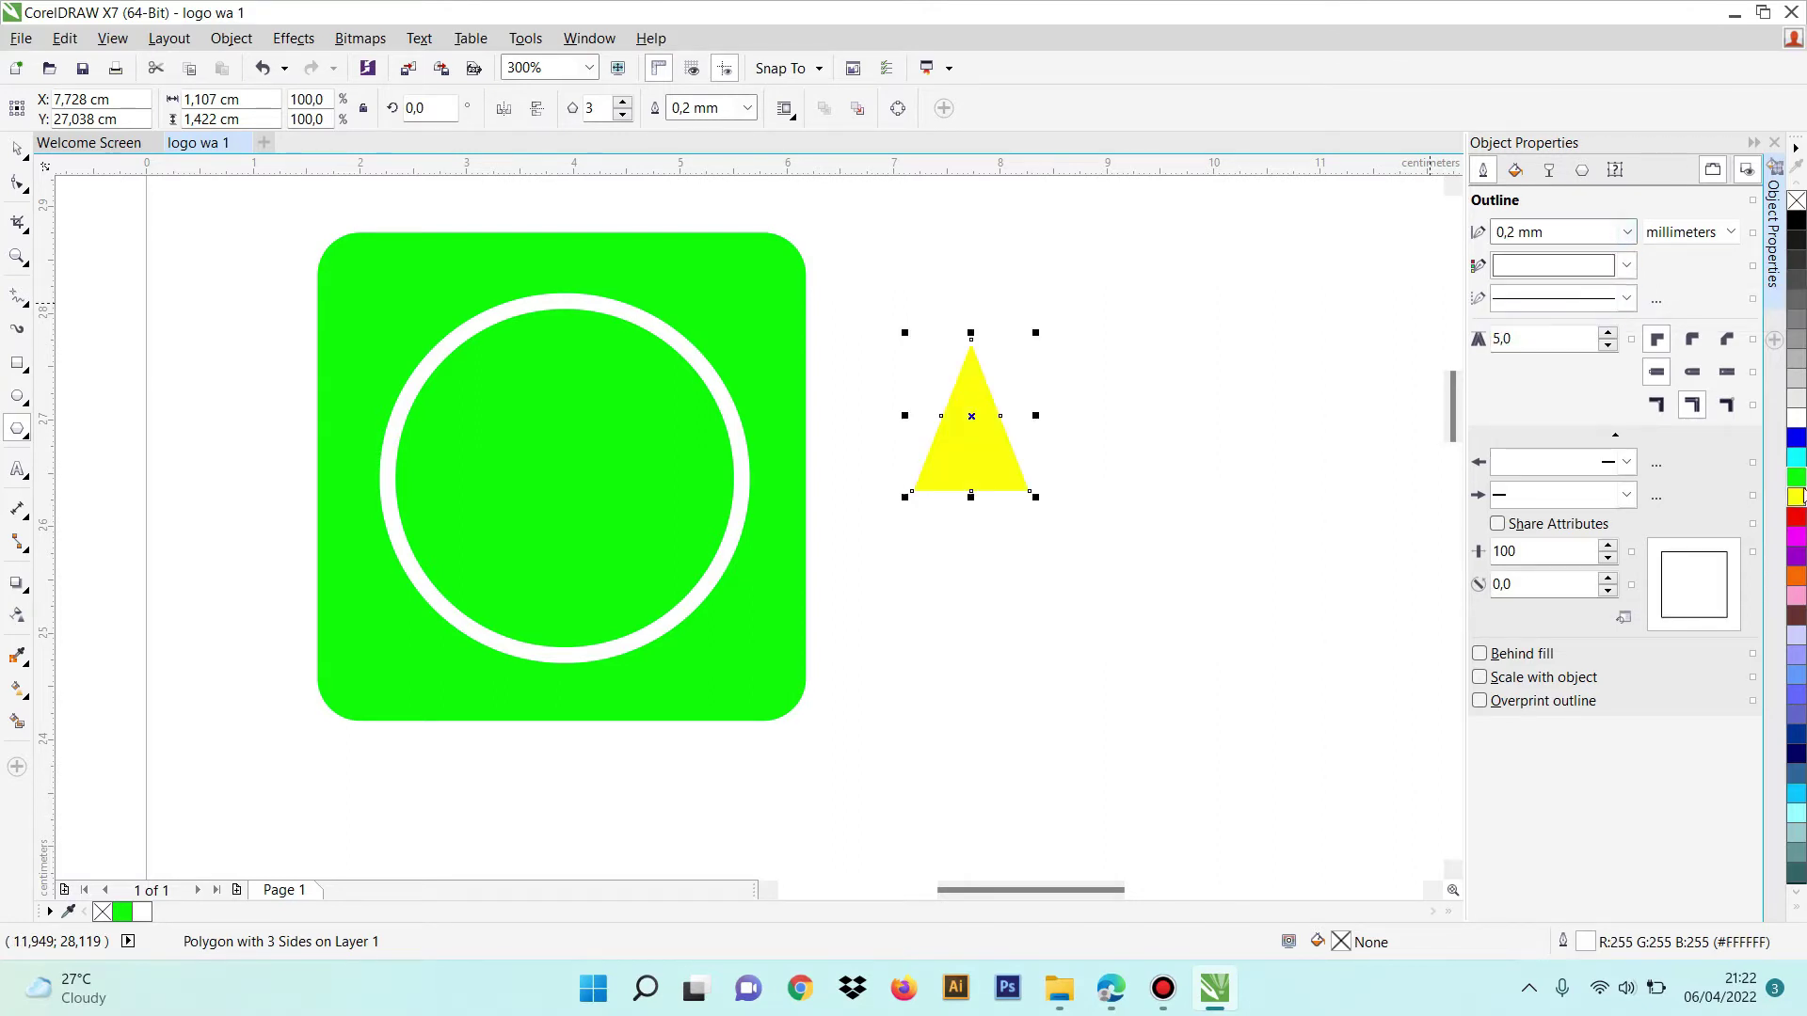
pyautogui.click(1798, 478)
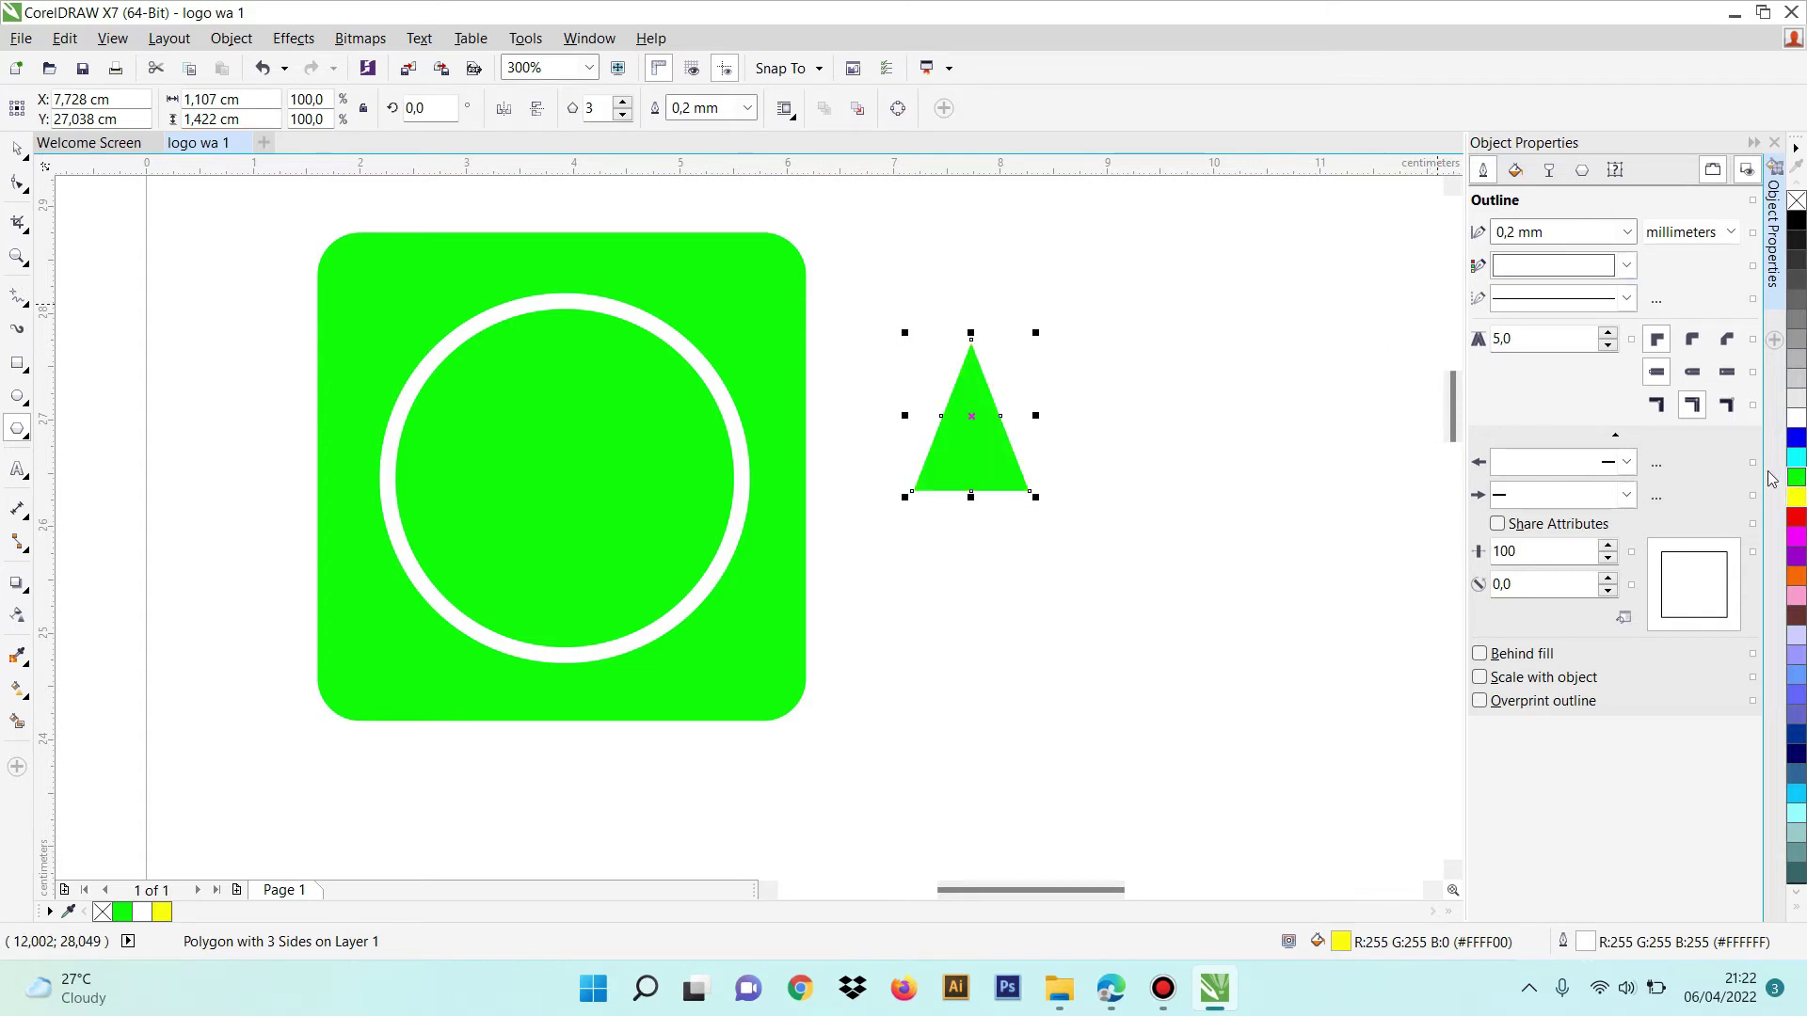
# Move the triangle to the circle's lower-left side and set its outline width to 1.0 mm
pyautogui.click(1611, 233)
pyautogui.hotkey('alt', 'Down')
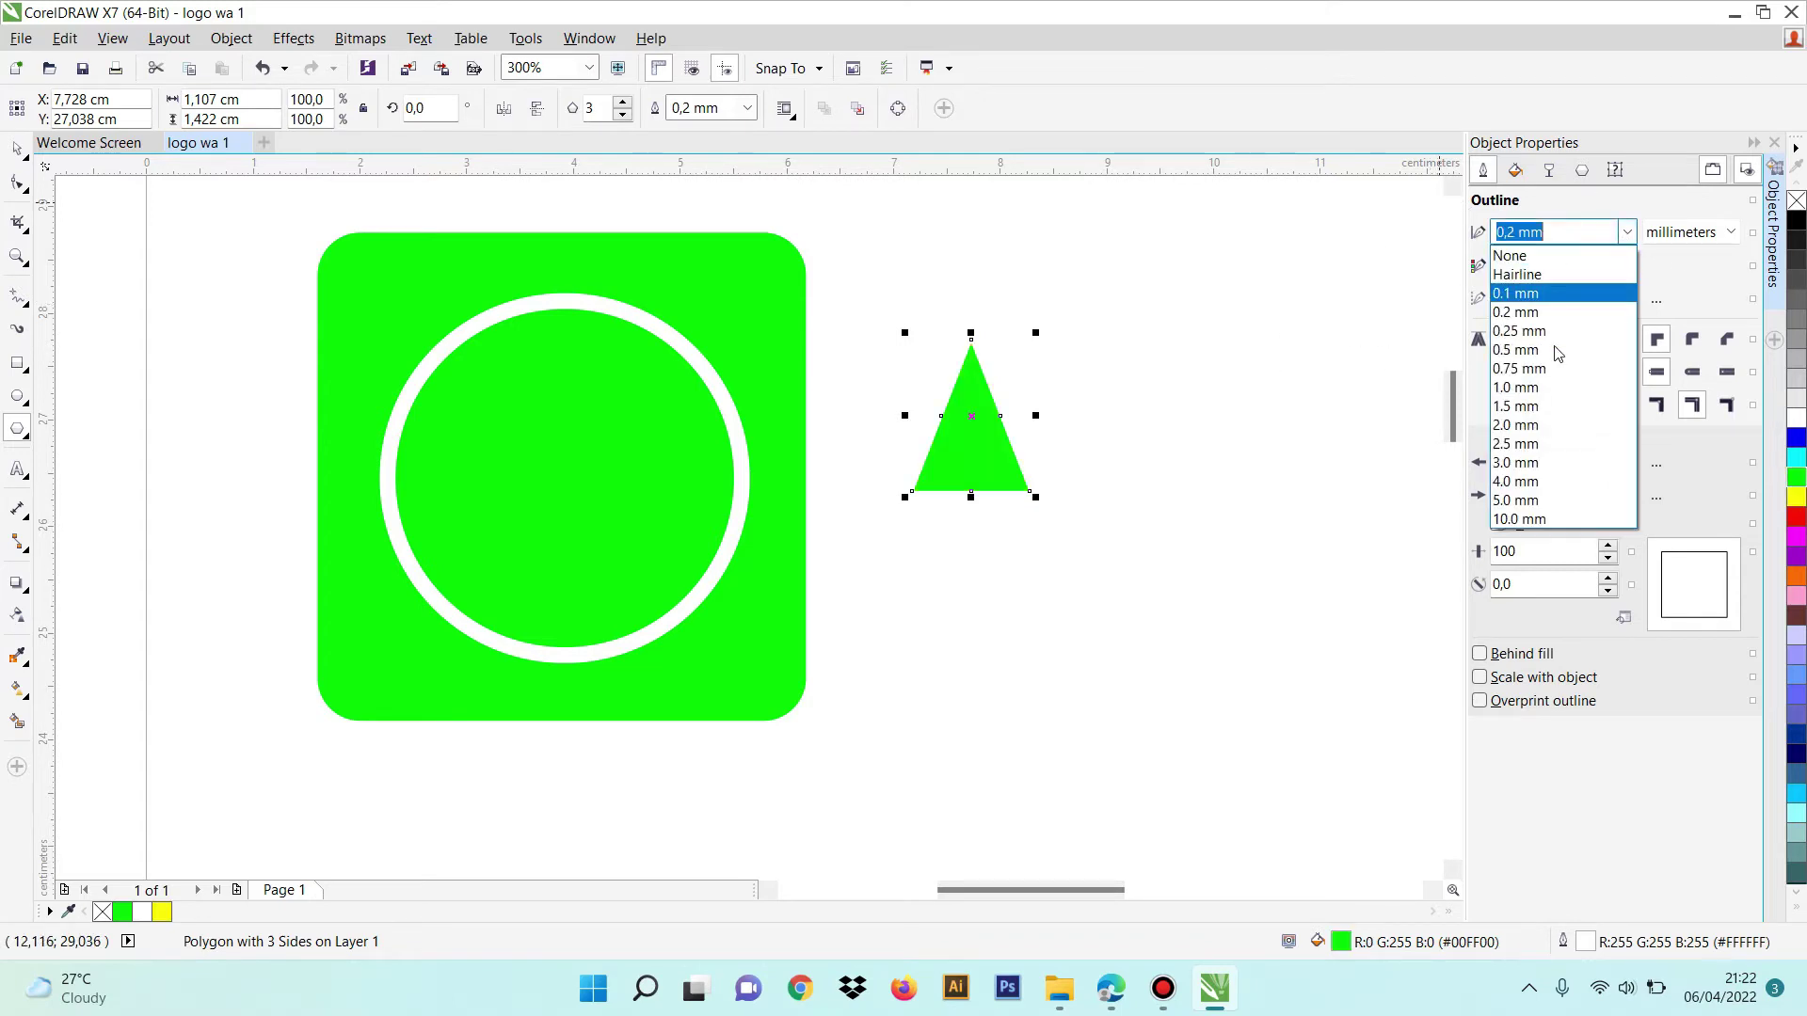
pyautogui.click(1521, 370)
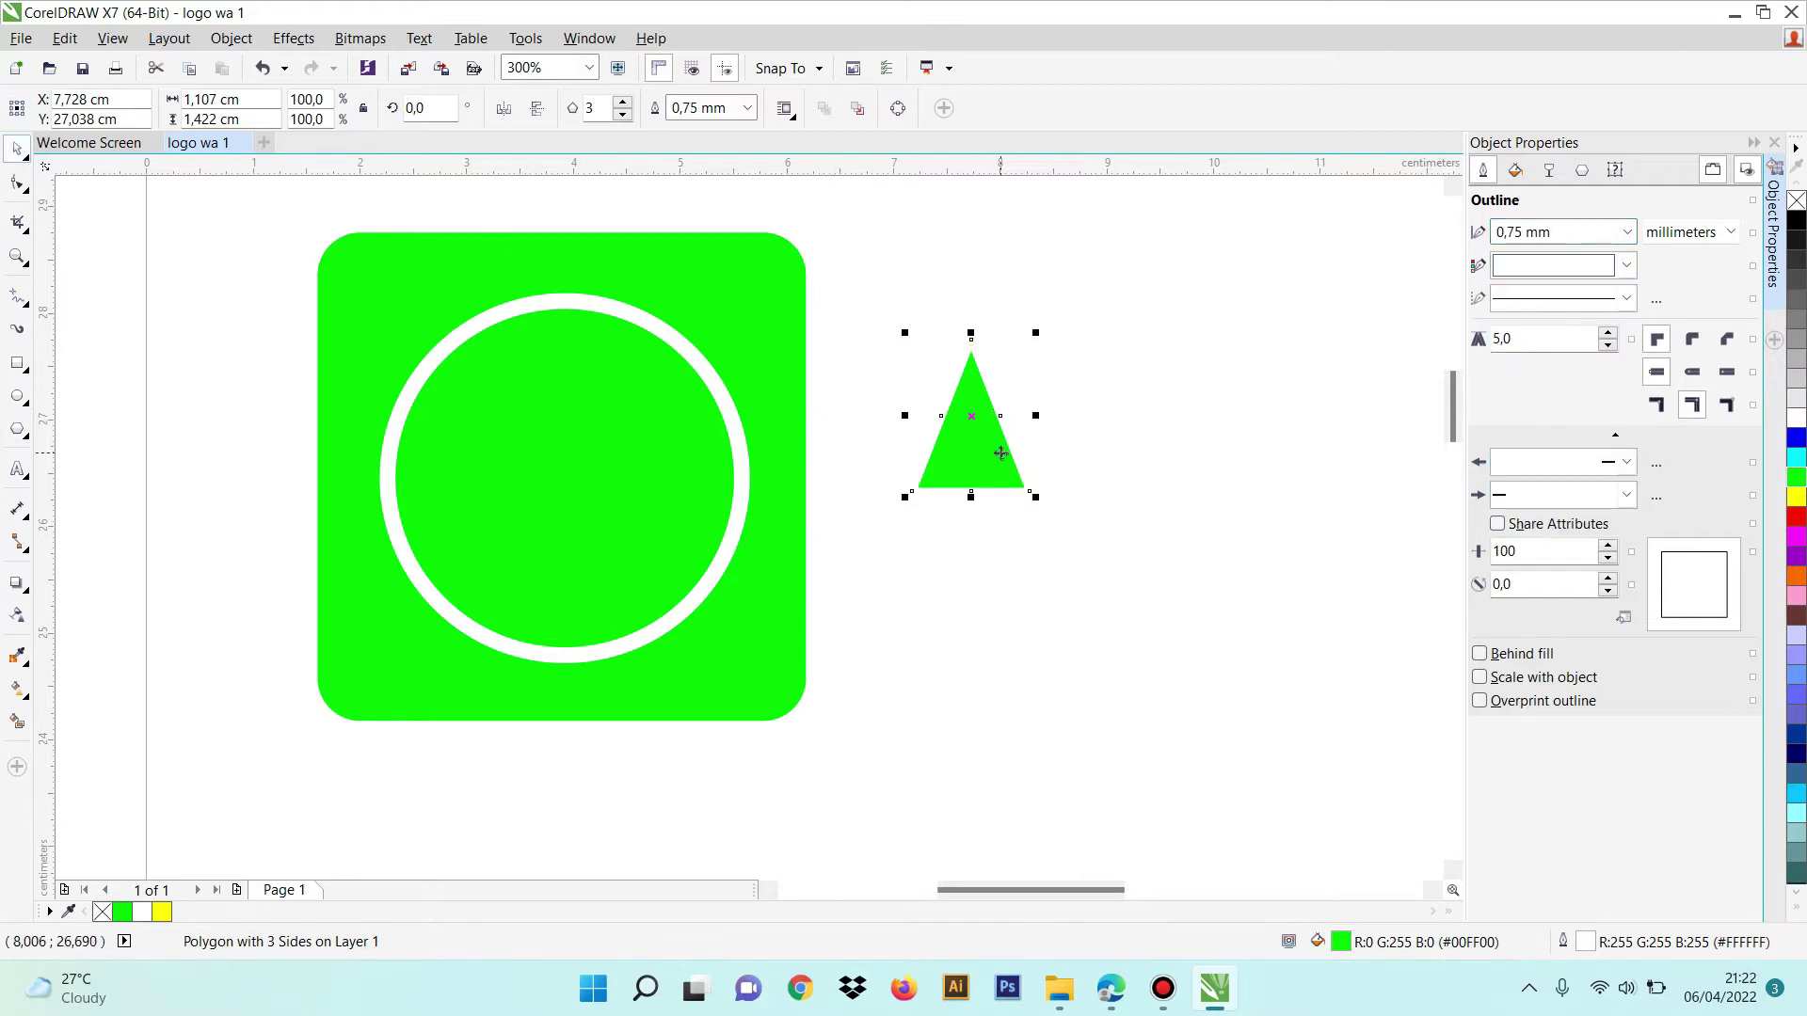
pyautogui.moveTo(992, 407); pyautogui.dragTo(402, 606)
pyautogui.scroll(2, 514, 613)
pyautogui.scroll(-2, 358, 666)
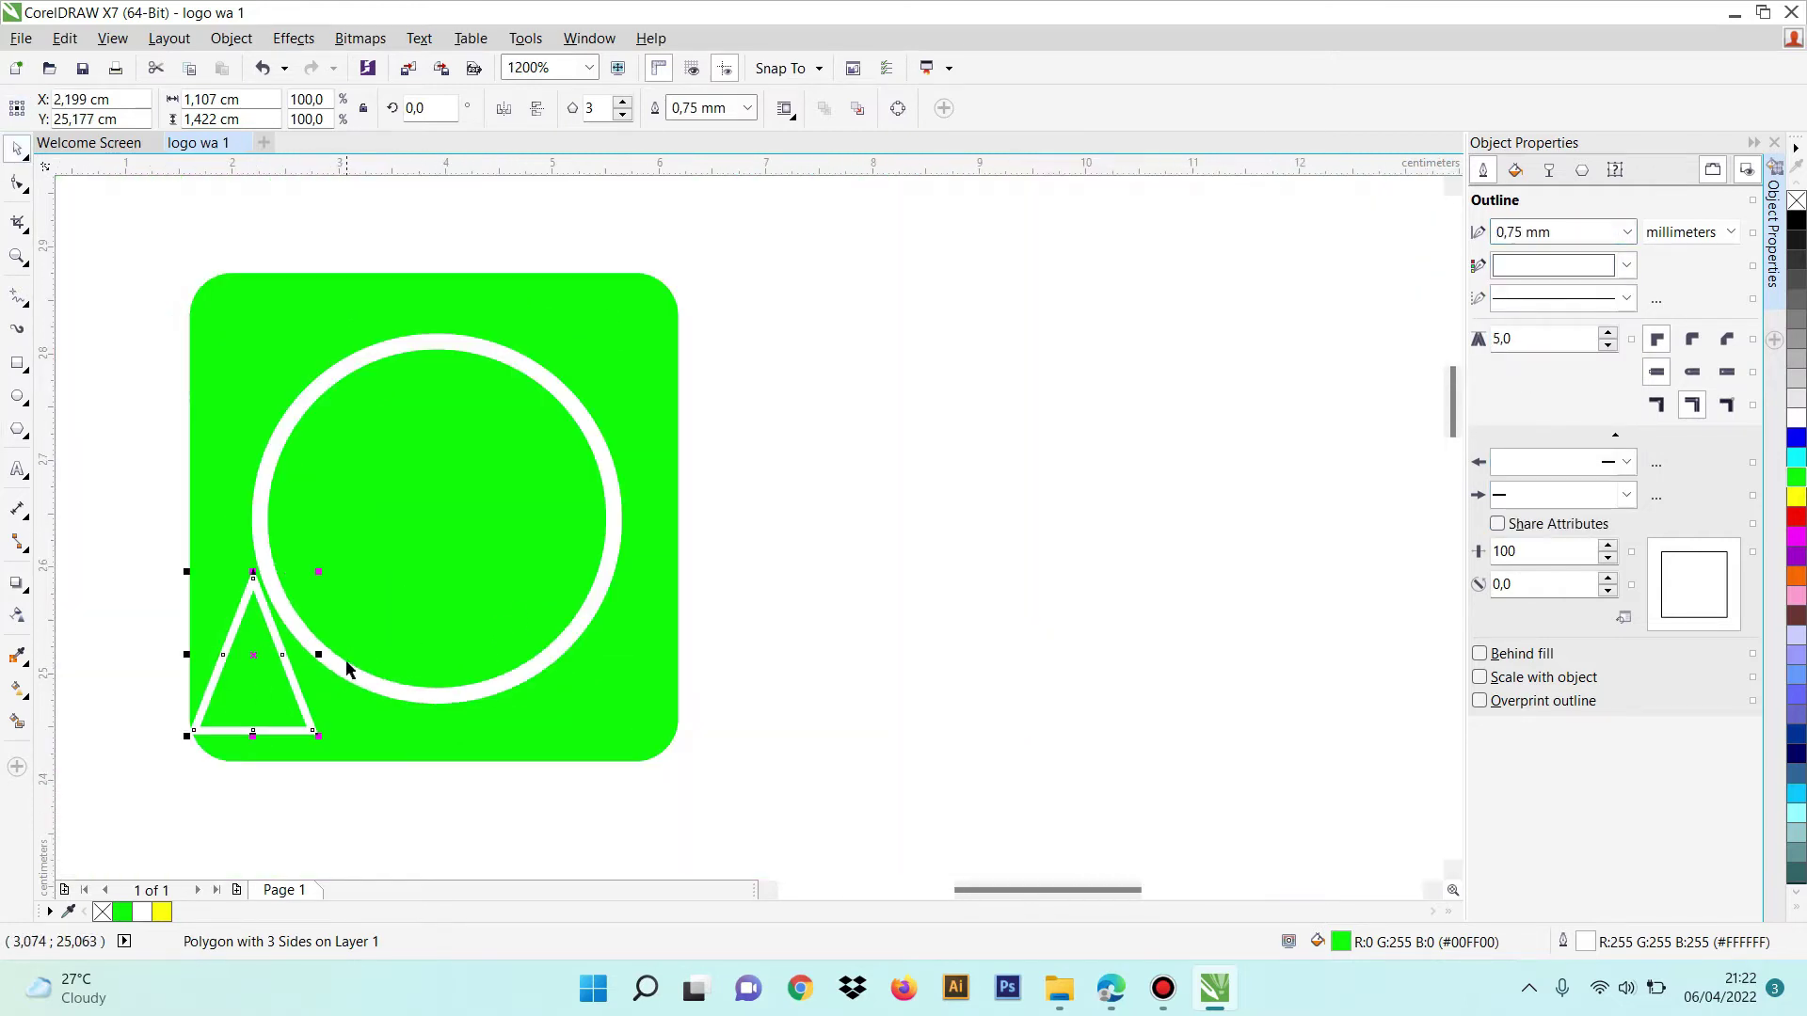
pyautogui.scroll(1, 343, 661)
pyautogui.click(1630, 238)
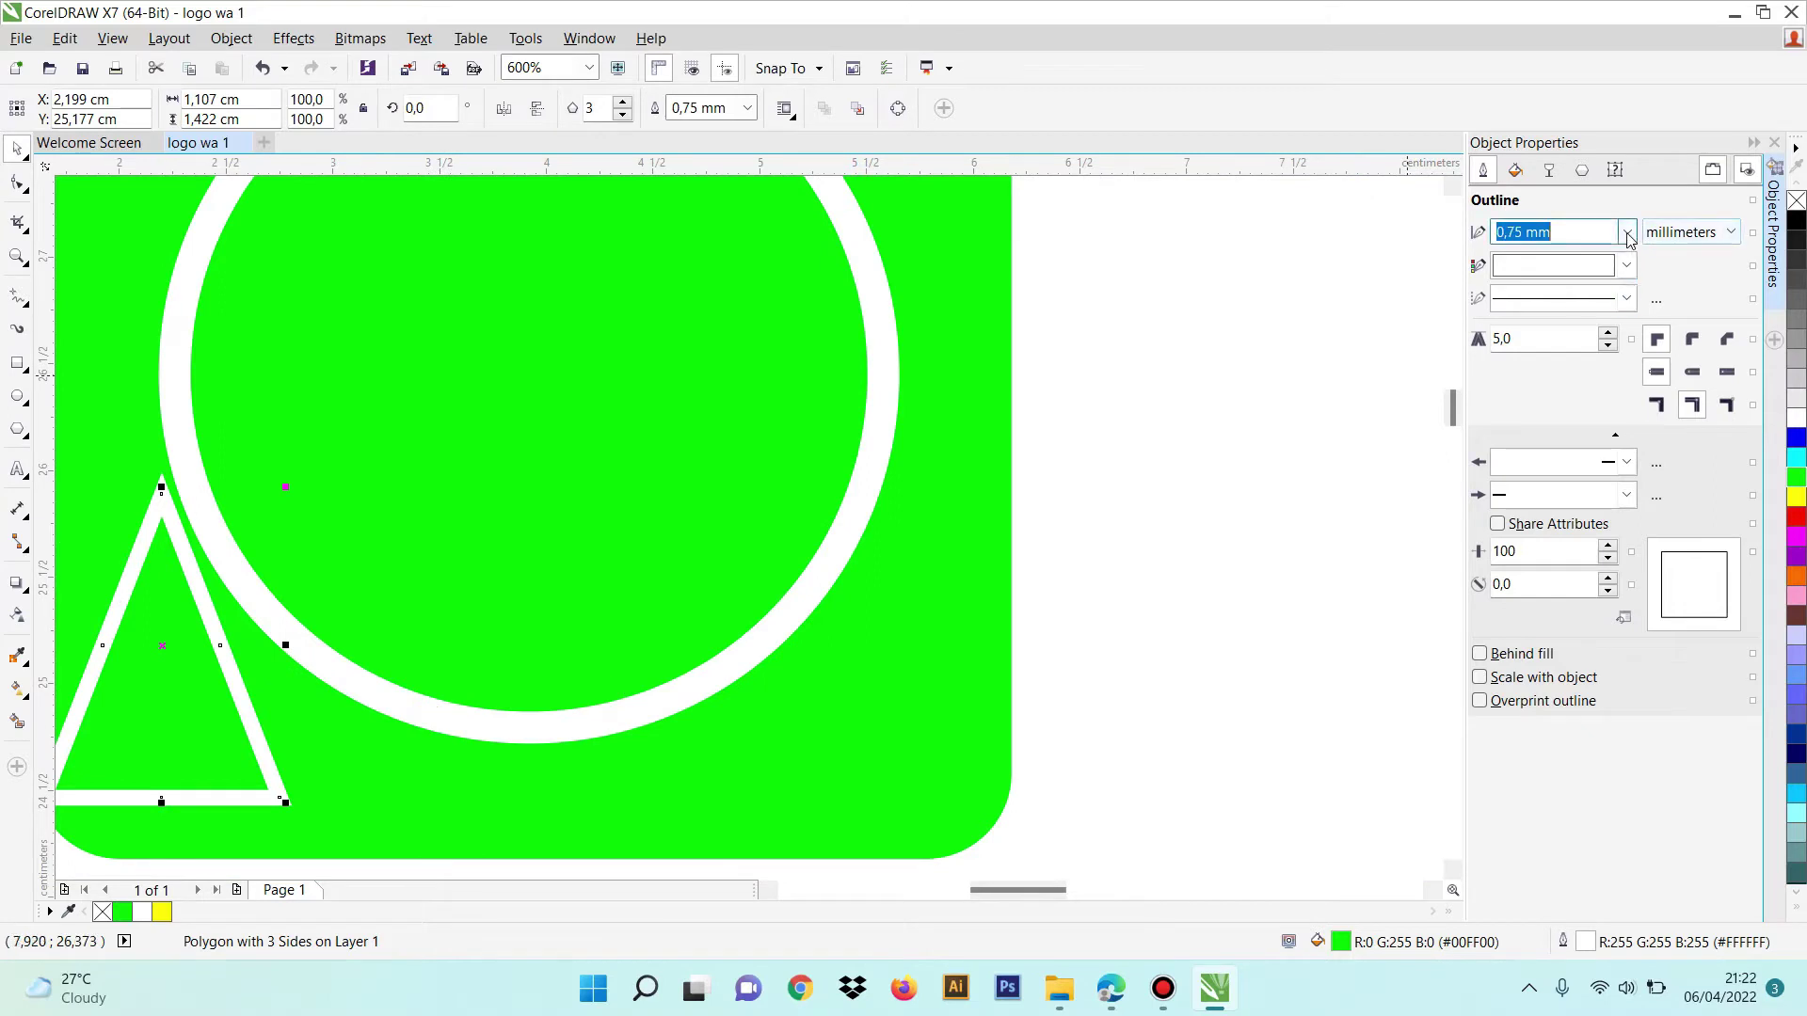
pyautogui.click(1547, 389)
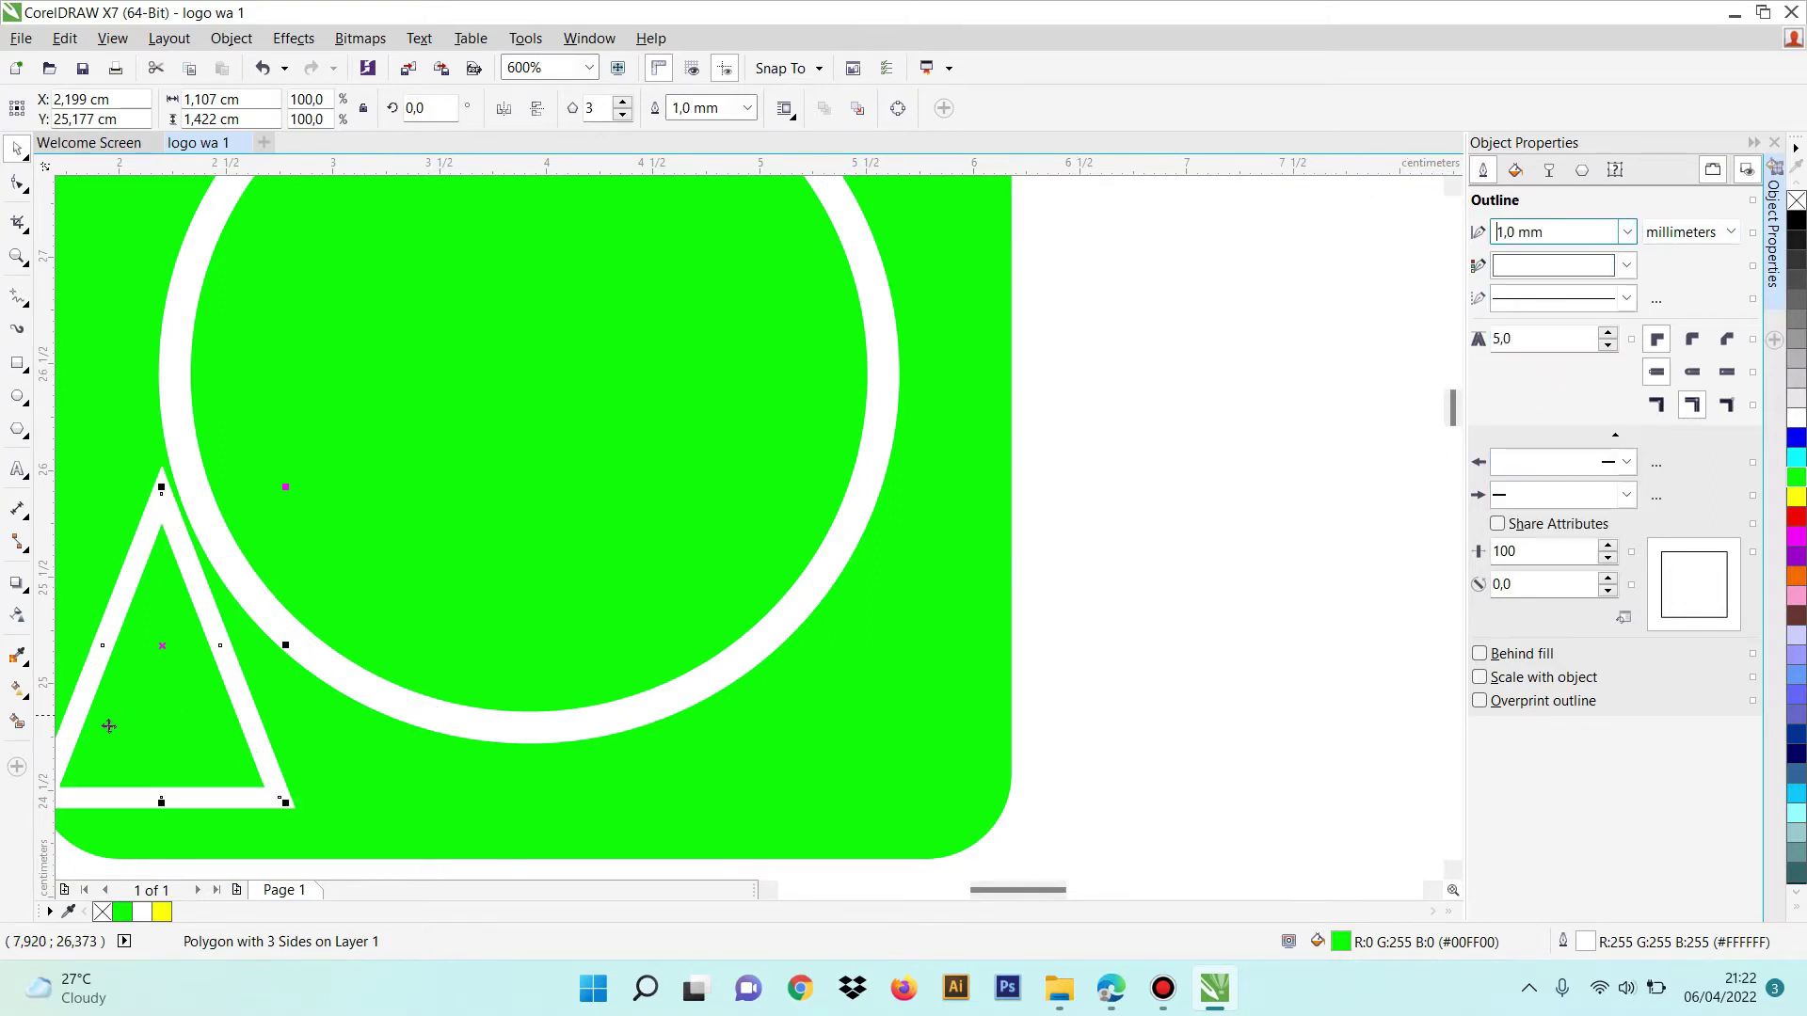
# Rotate the triangle to about 143° and fit it, shrunk to about 0.69 by 0.78 cm, across the circle's lower-left edge
pyautogui.moveTo(261, 741); pyautogui.dragTo(559, 619)
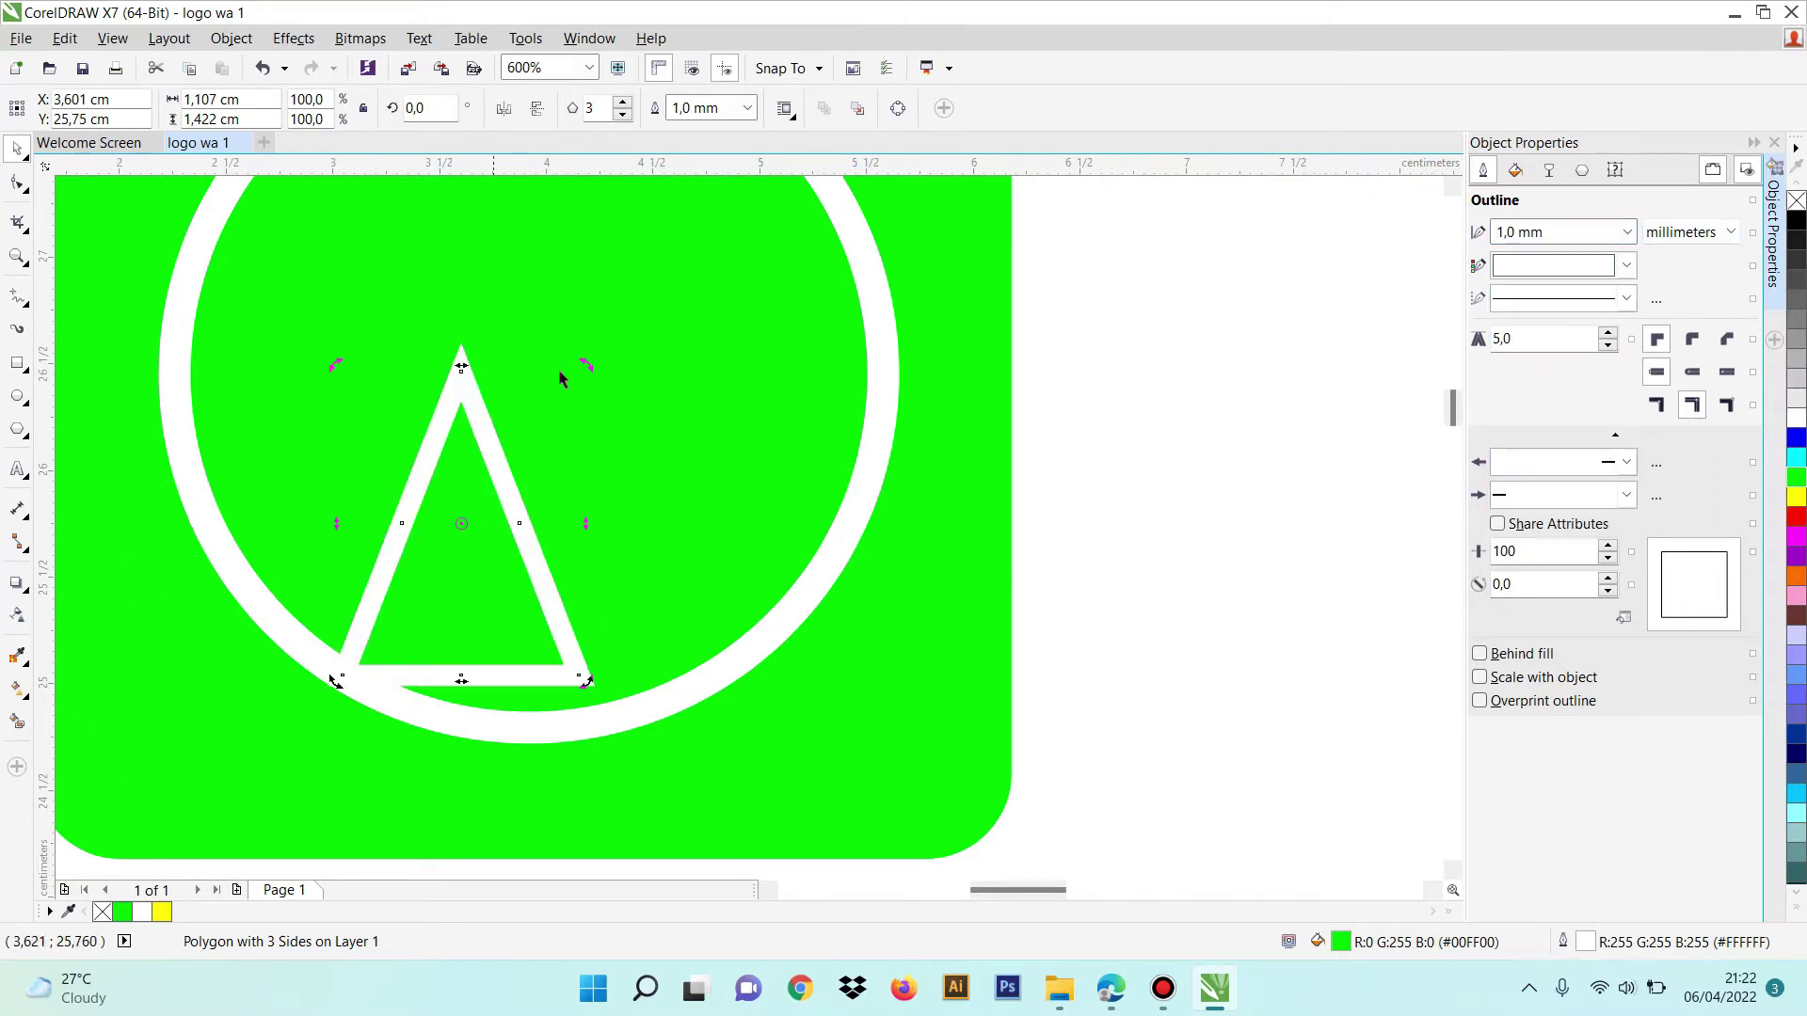
pyautogui.moveTo(586, 365); pyautogui.dragTo(284, 574)
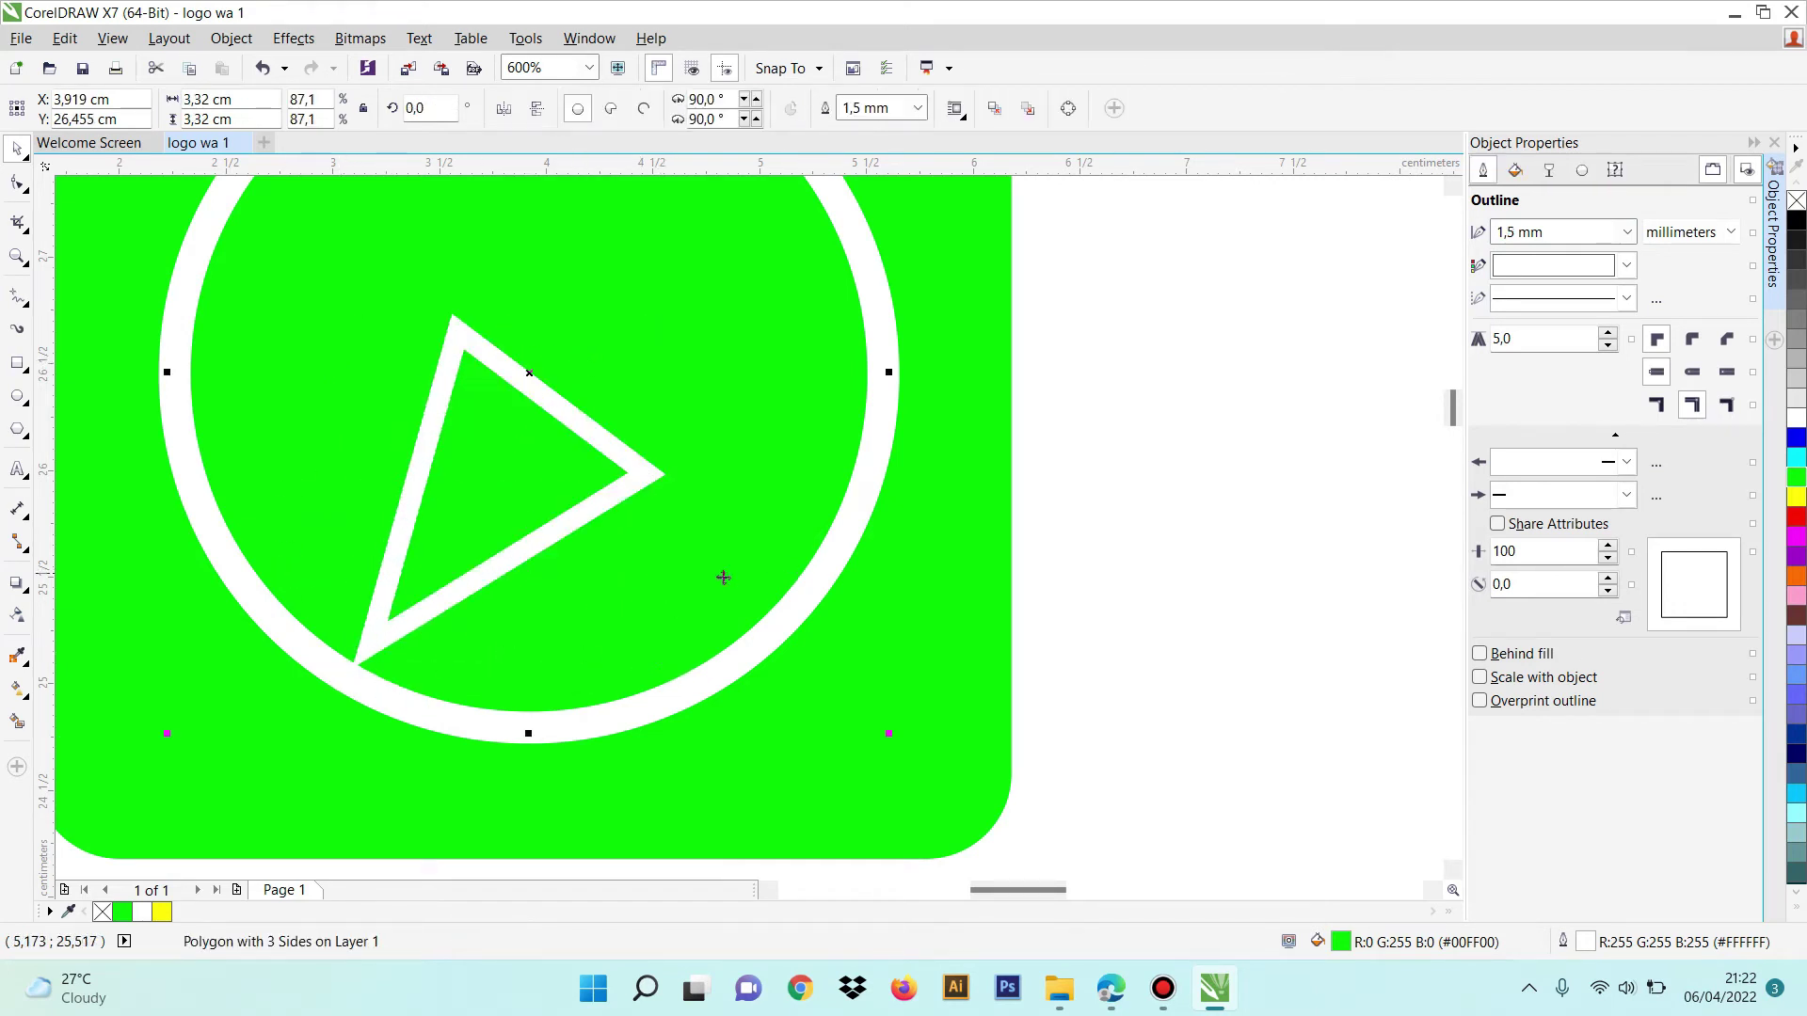
pyautogui.click(597, 509)
pyautogui.moveTo(654, 650); pyautogui.dragTo(585, 576)
pyautogui.moveTo(536, 457); pyautogui.dragTo(334, 715)
pyautogui.moveTo(391, 834); pyautogui.dragTo(320, 750)
pyautogui.moveTo(293, 684); pyautogui.dragTo(366, 669)
pyautogui.click(292, 678)
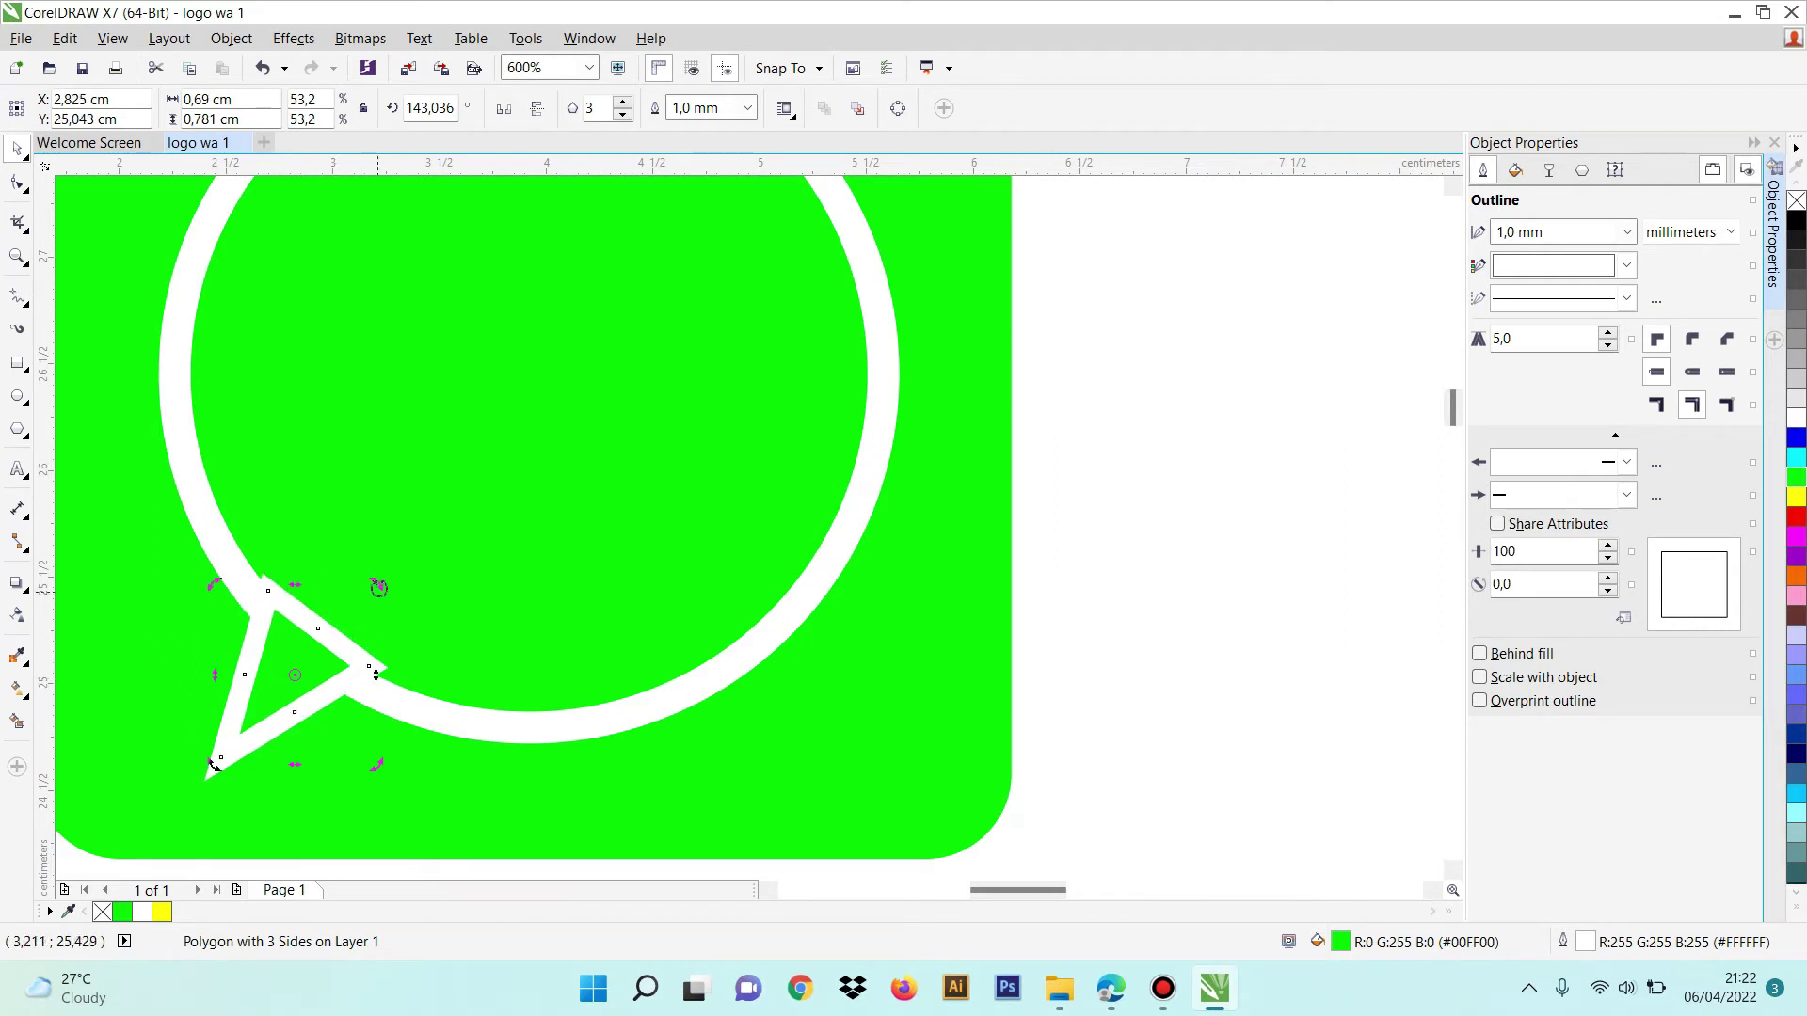
# Fine-tune the triangle's rotation to about 143.1° and nudge it onto the circle's lower-left edge as the bubble's tail
pyautogui.moveTo(376, 585); pyautogui.dragTo(383, 589)
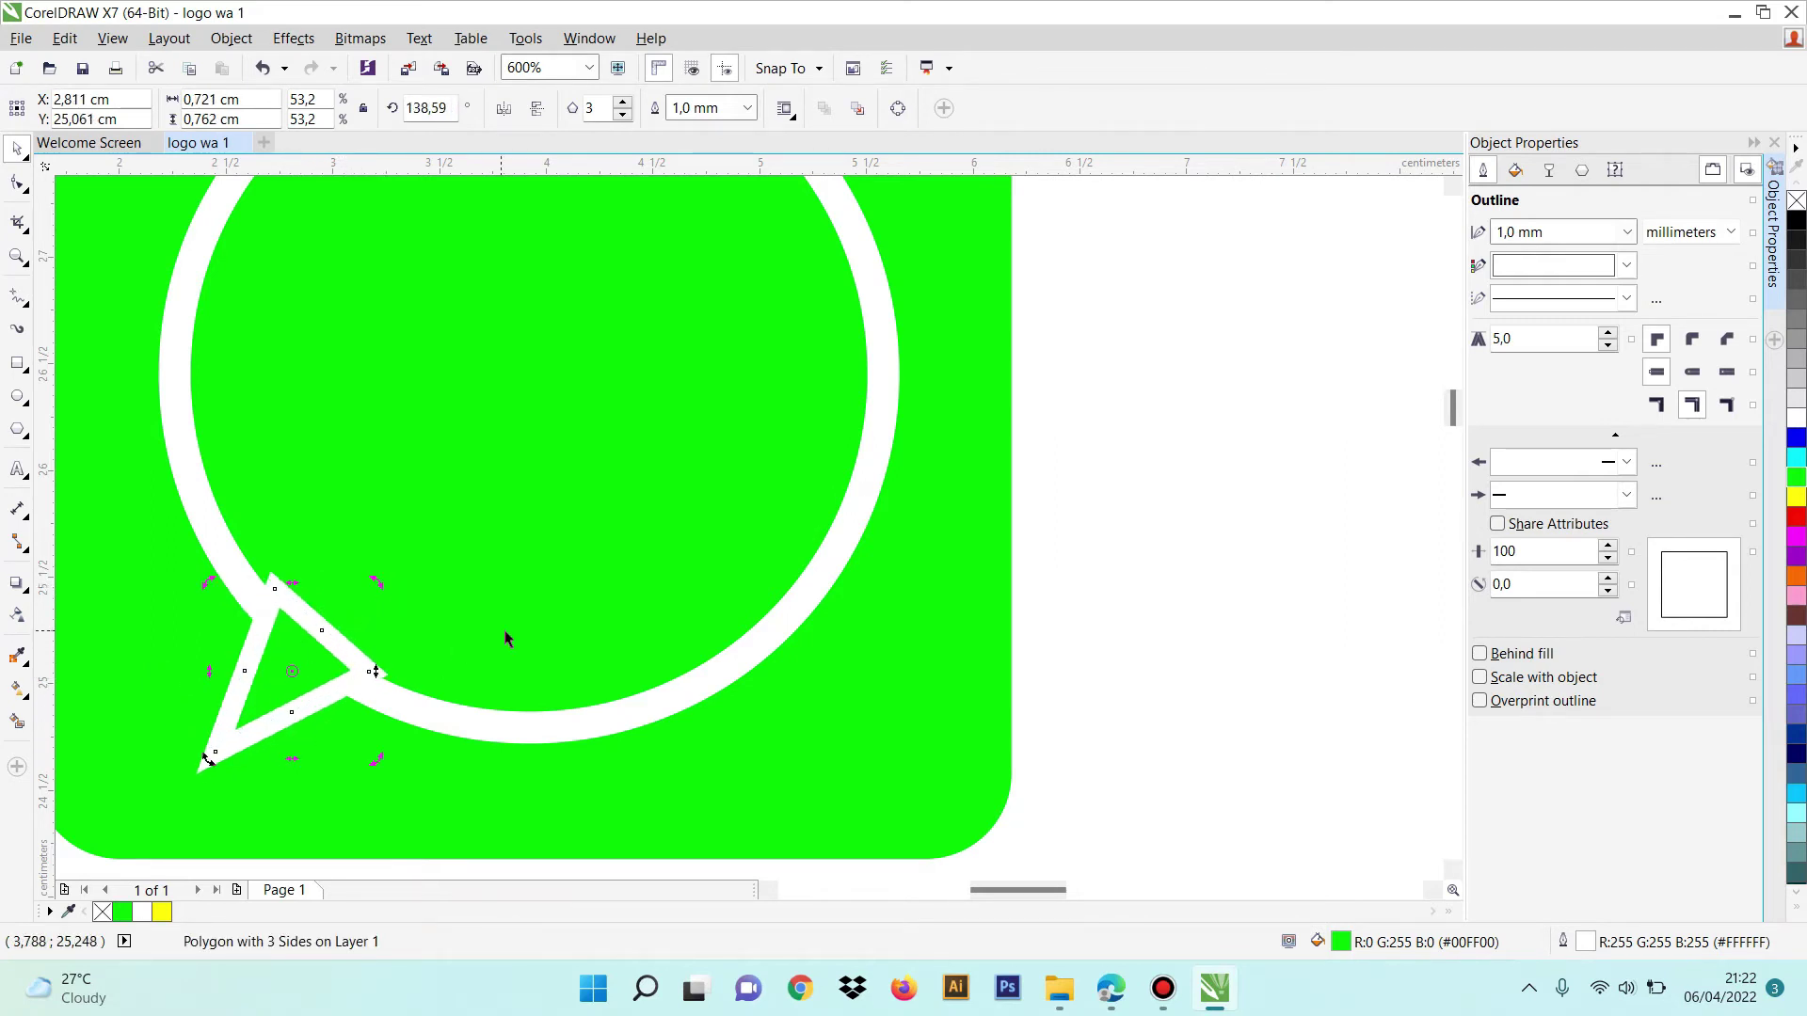
pyautogui.click(329, 688)
pyautogui.click(293, 674)
pyautogui.moveTo(375, 577); pyautogui.dragTo(375, 583)
pyautogui.moveTo(332, 650); pyautogui.dragTo(346, 651)
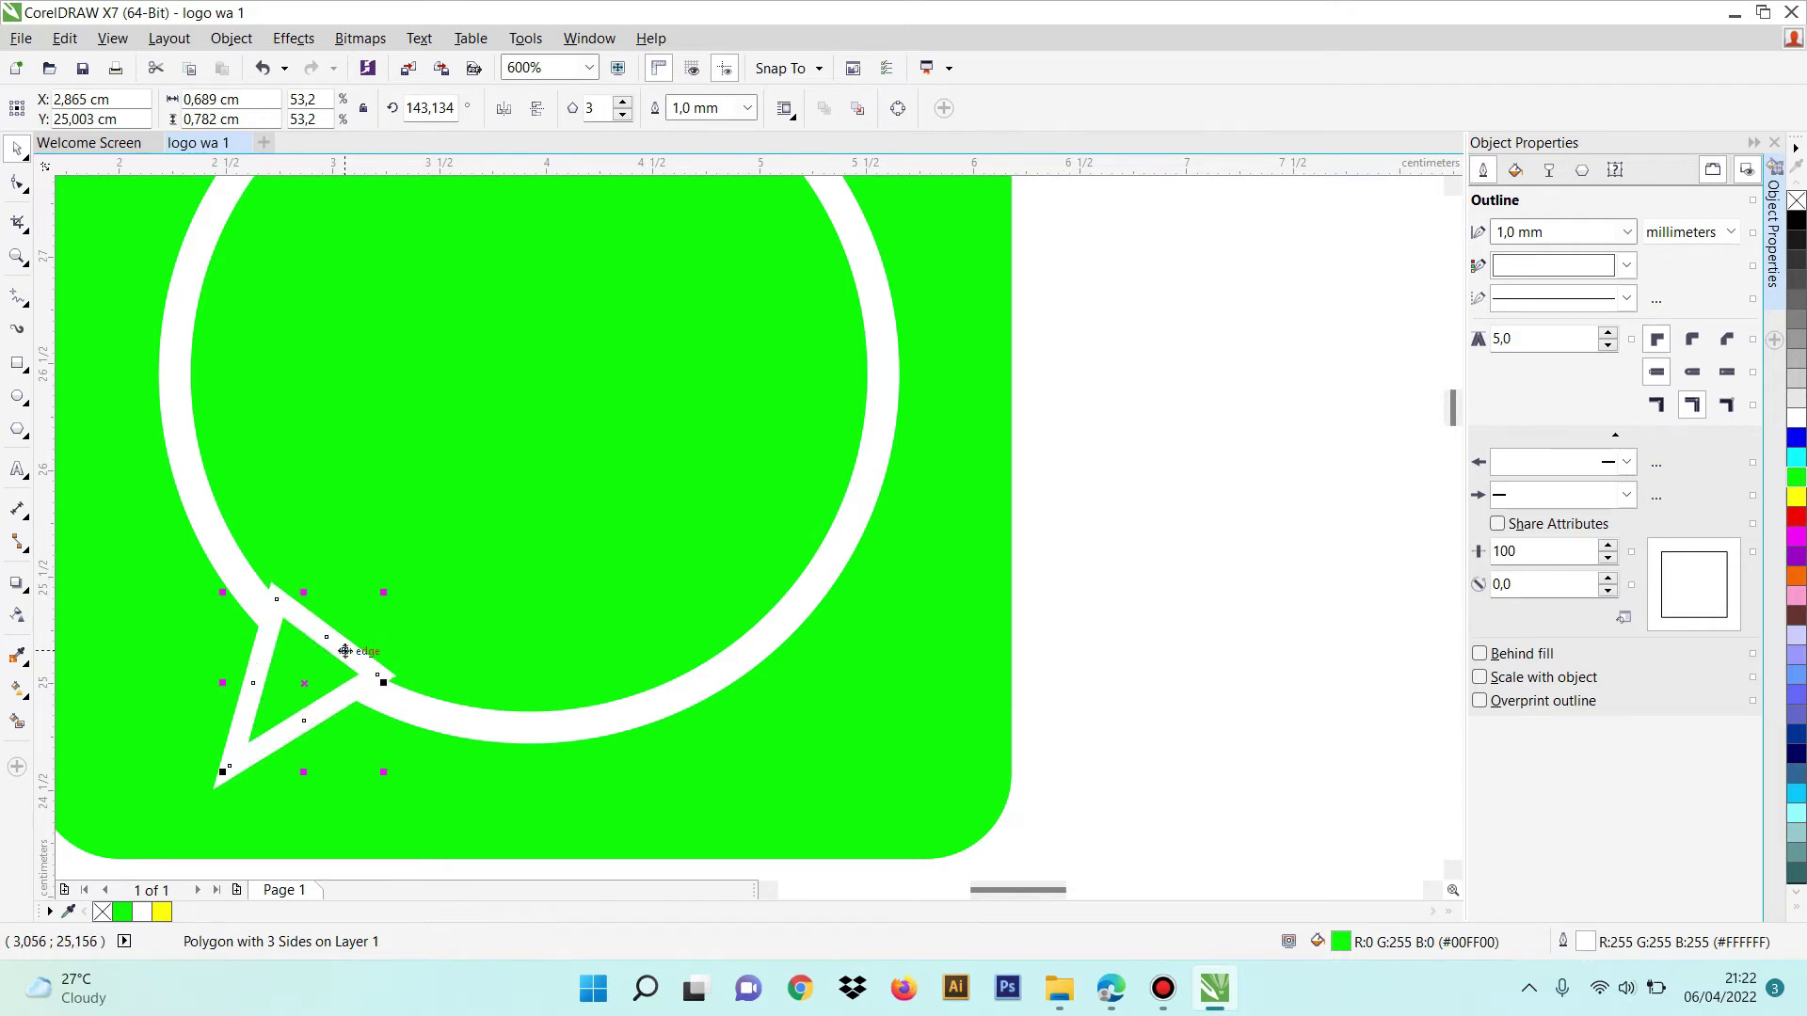
pyautogui.click(348, 651)
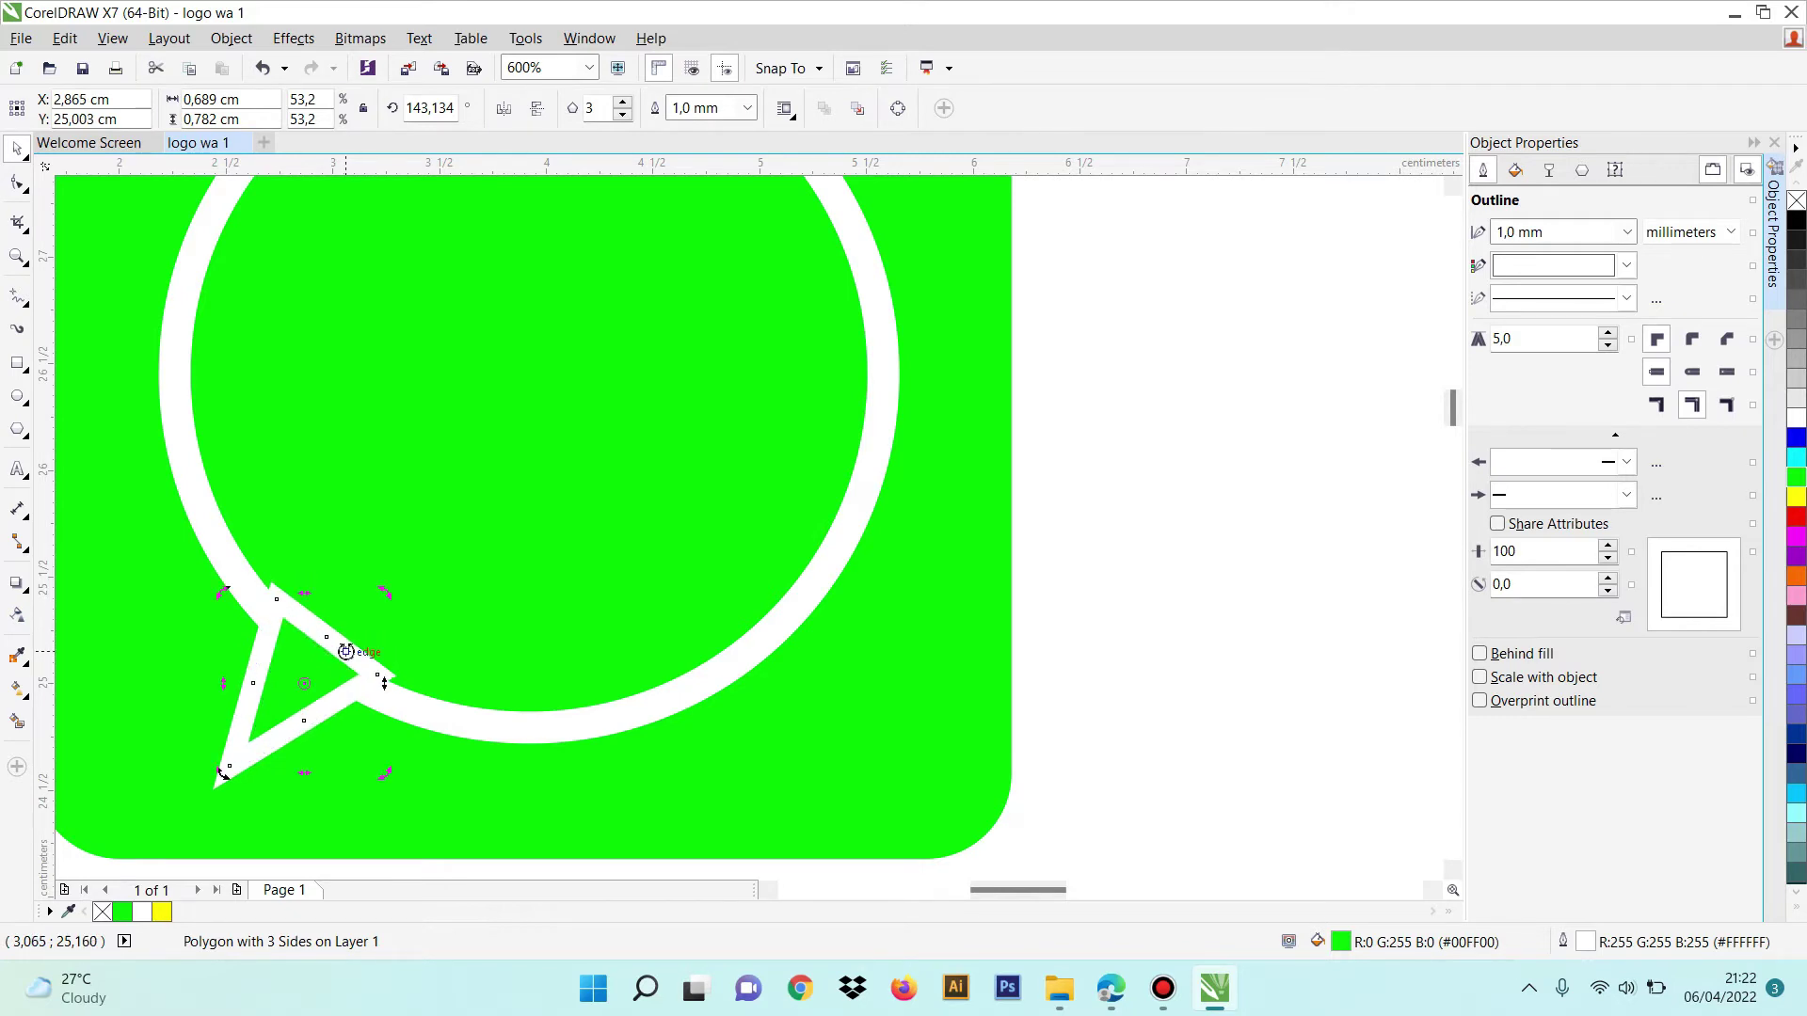
pyautogui.click(1093, 526)
# Weld the circle and the triangle into one speech-bubble shape
pyautogui.scroll(-2, 788, 524)
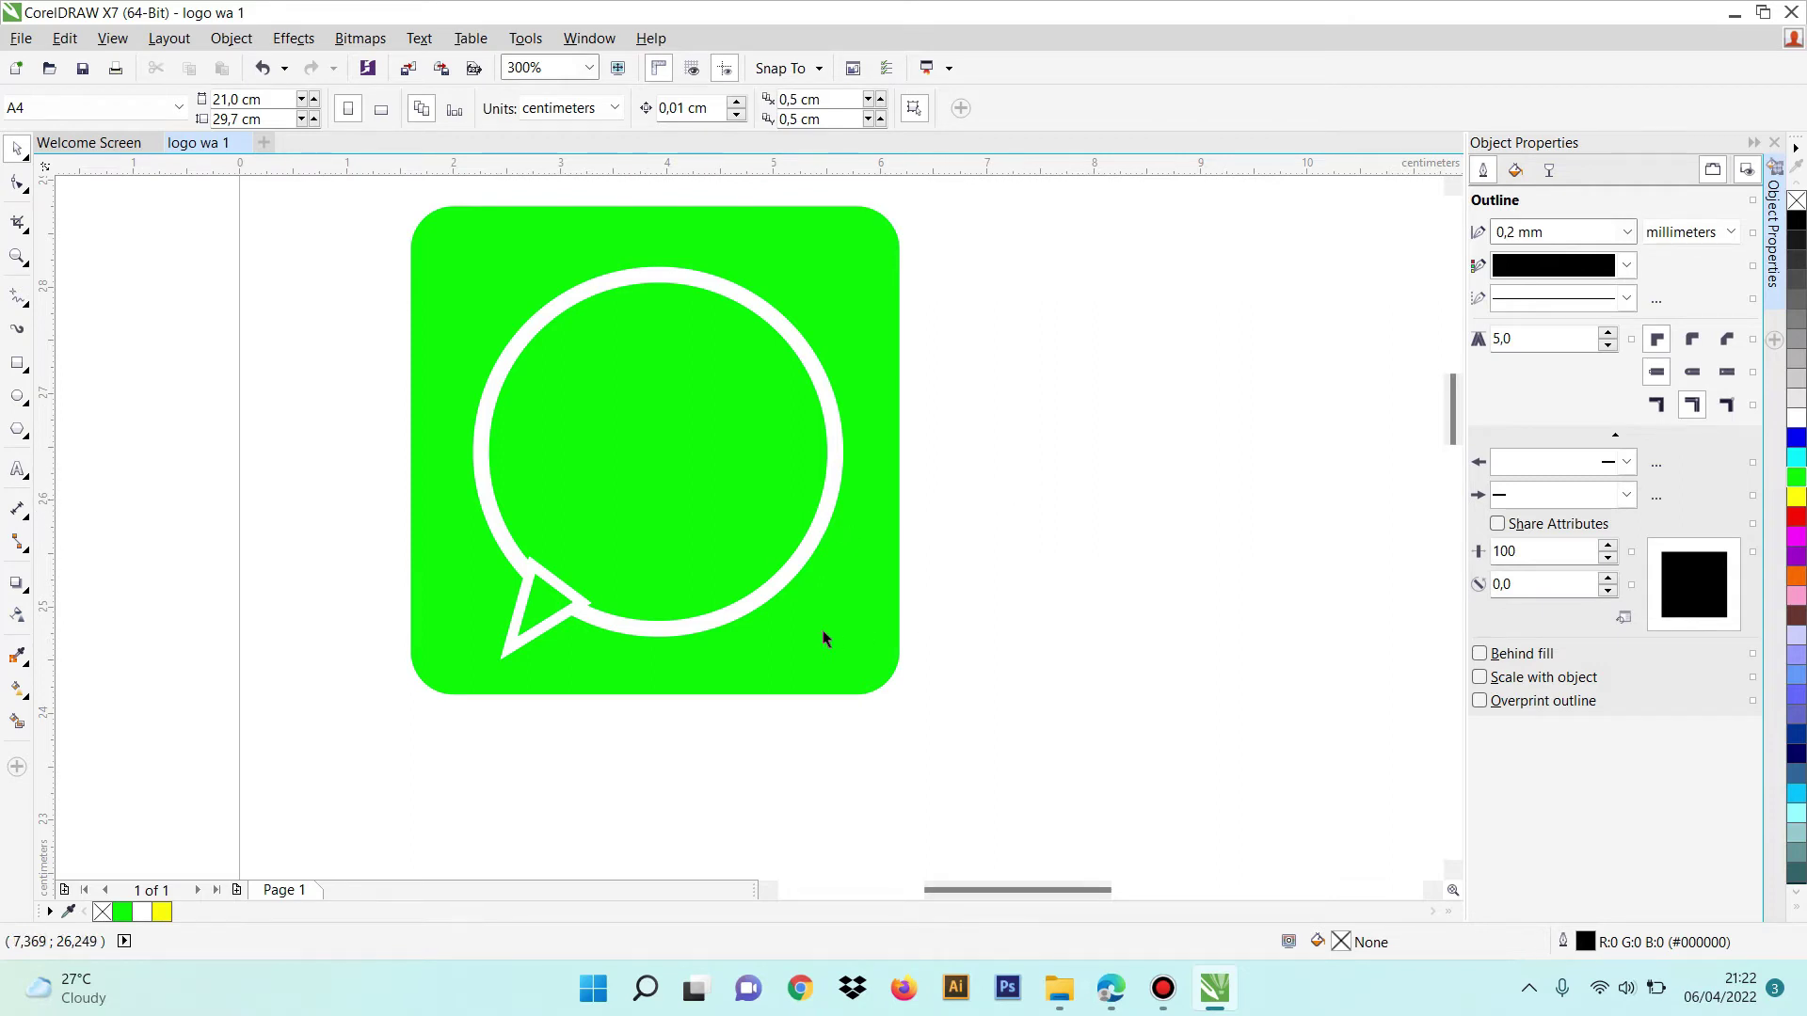
pyautogui.click(792, 562)
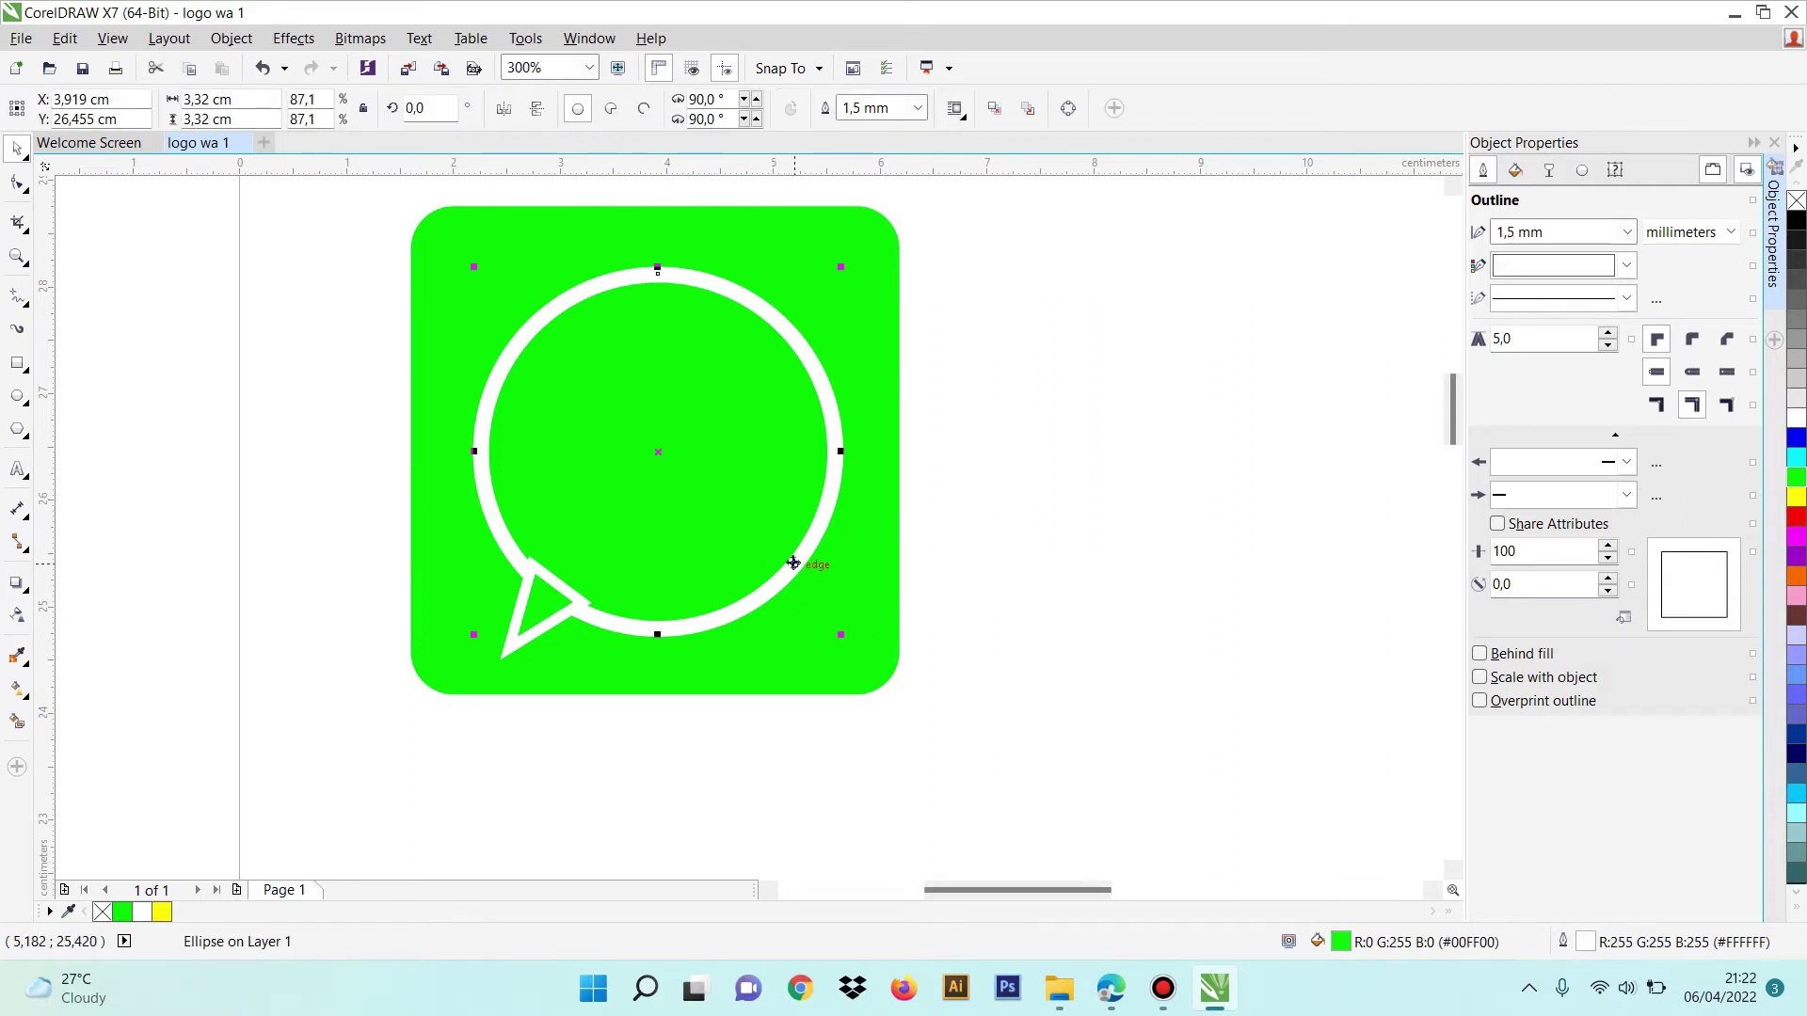
pyautogui.keyDown('shift'); pyautogui.click(542, 623); pyautogui.keyUp('shift')
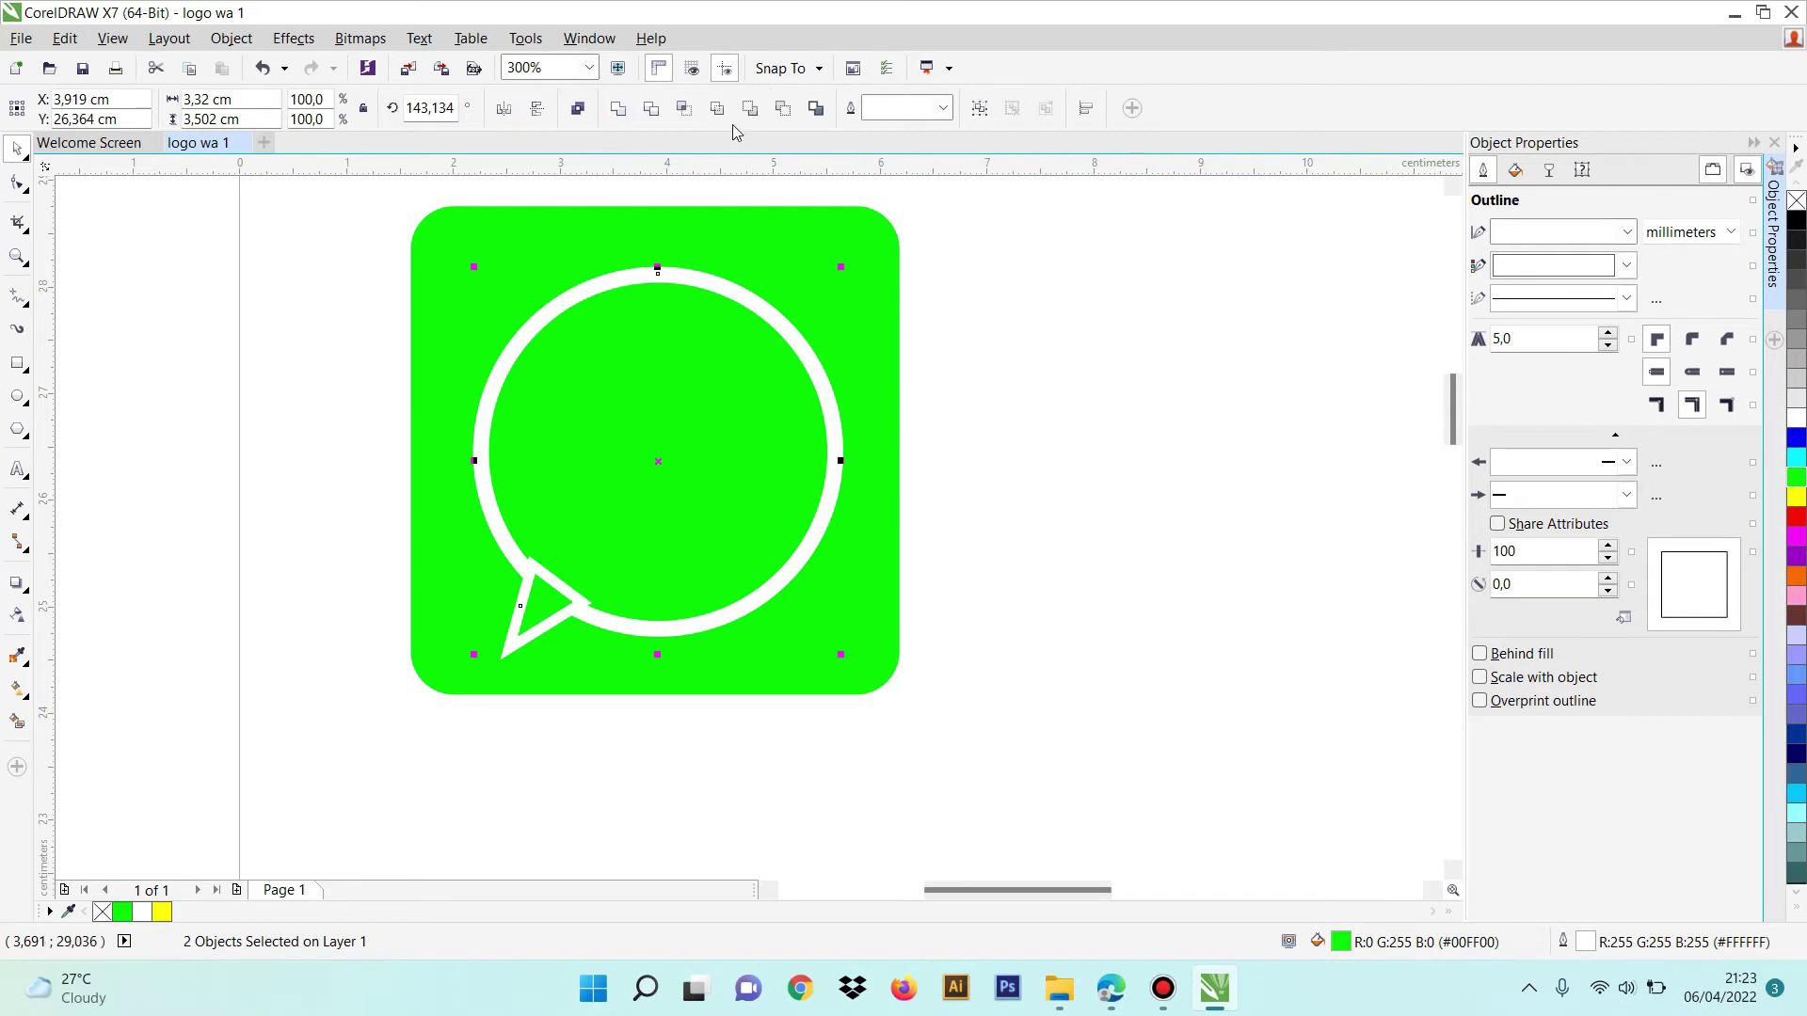
pyautogui.click(618, 110)
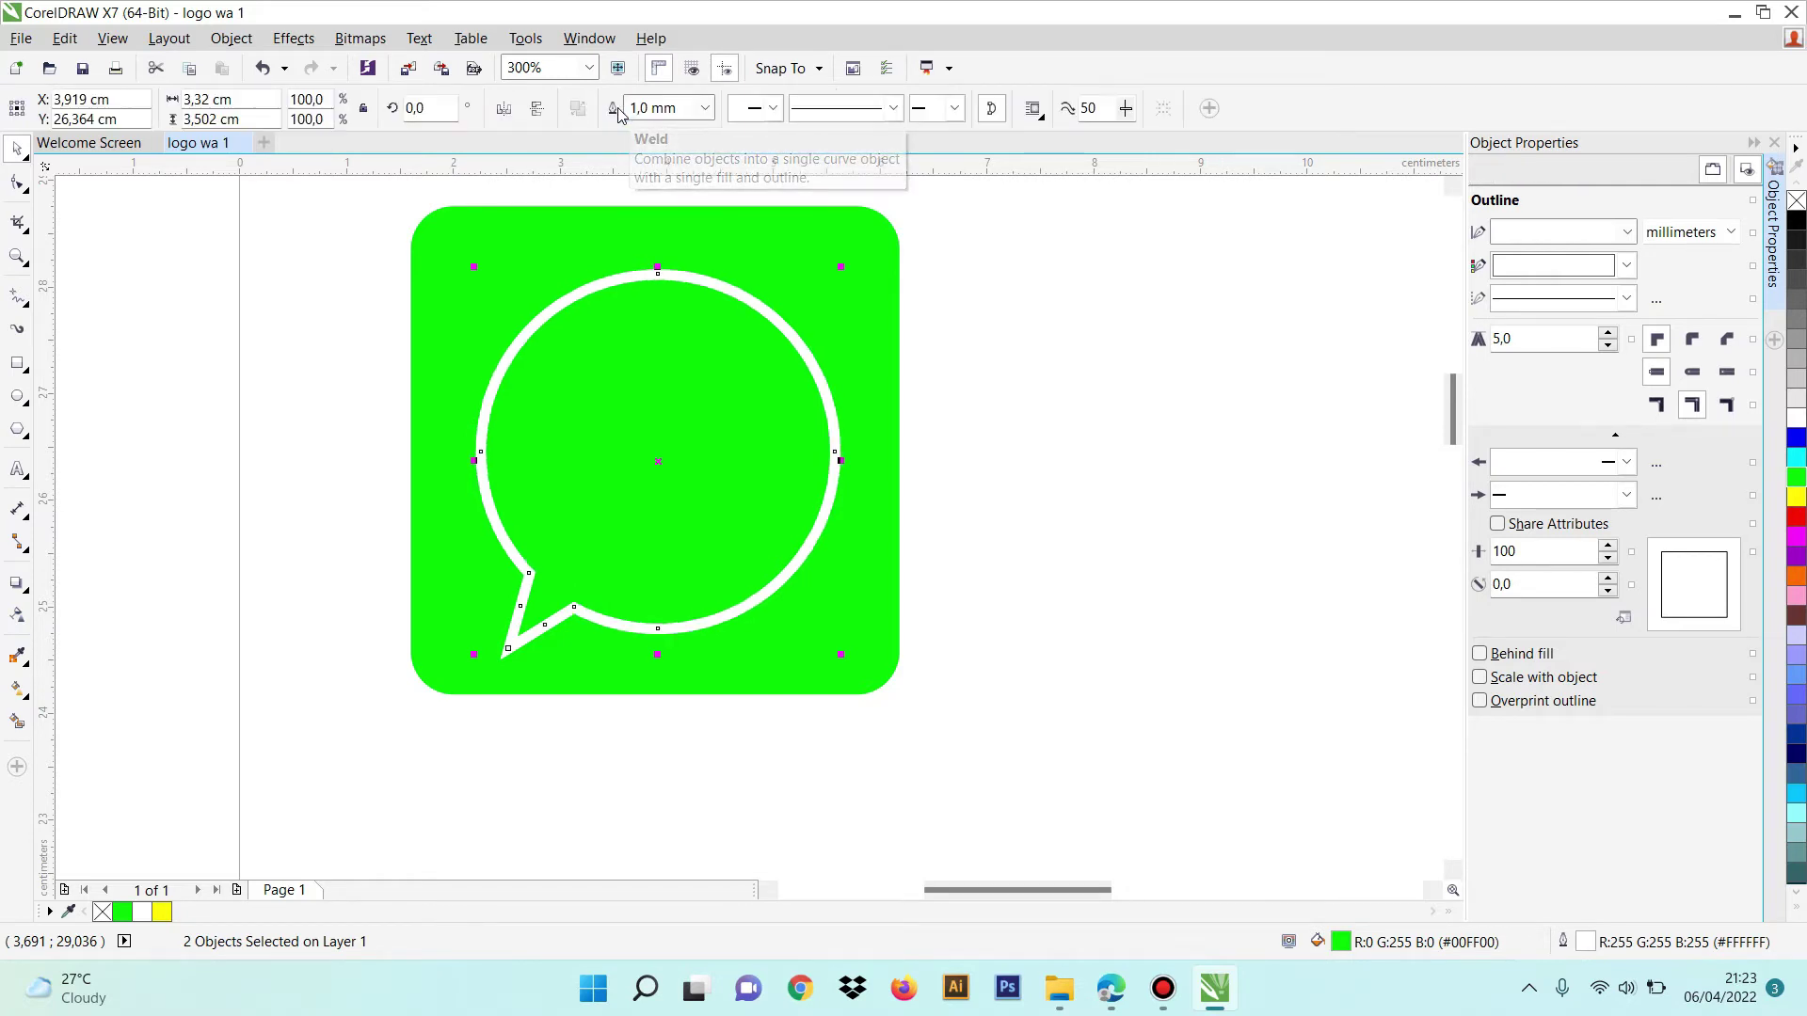
# Set the welded speech bubble's outline width to 1.5 mm
pyautogui.scroll(2, 503, 647)
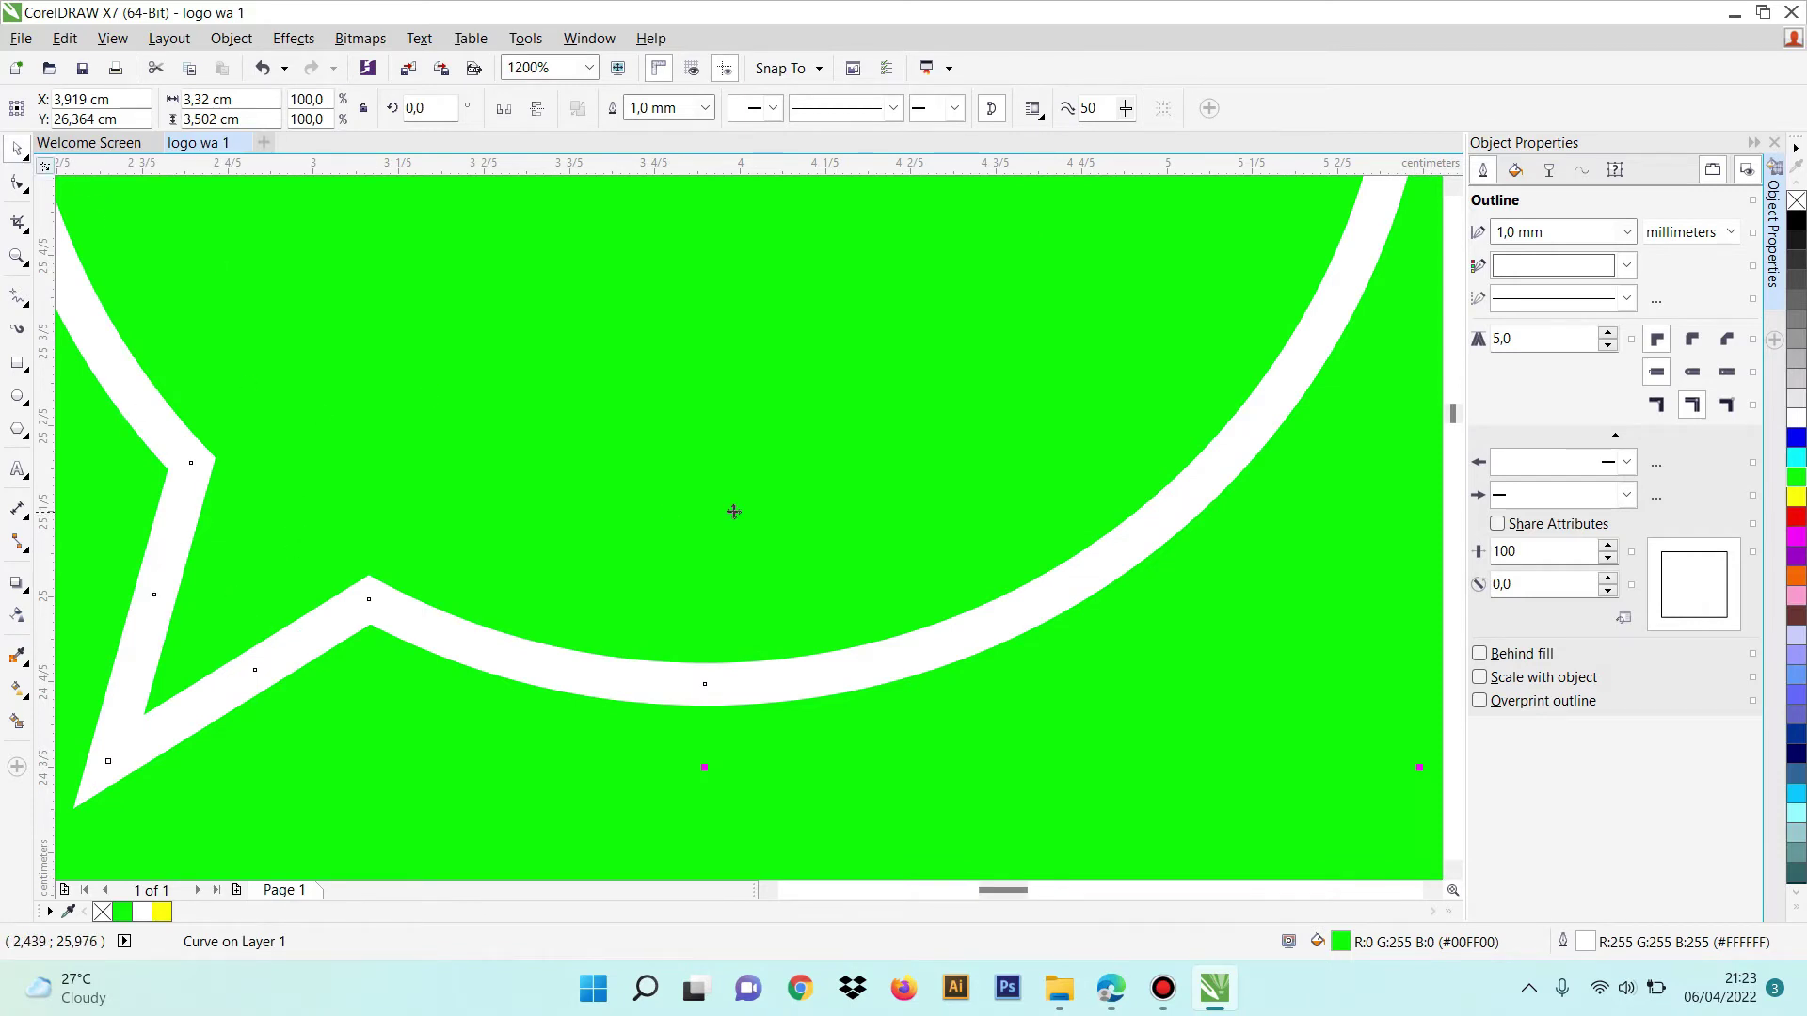
pyautogui.scroll(-2, 799, 487)
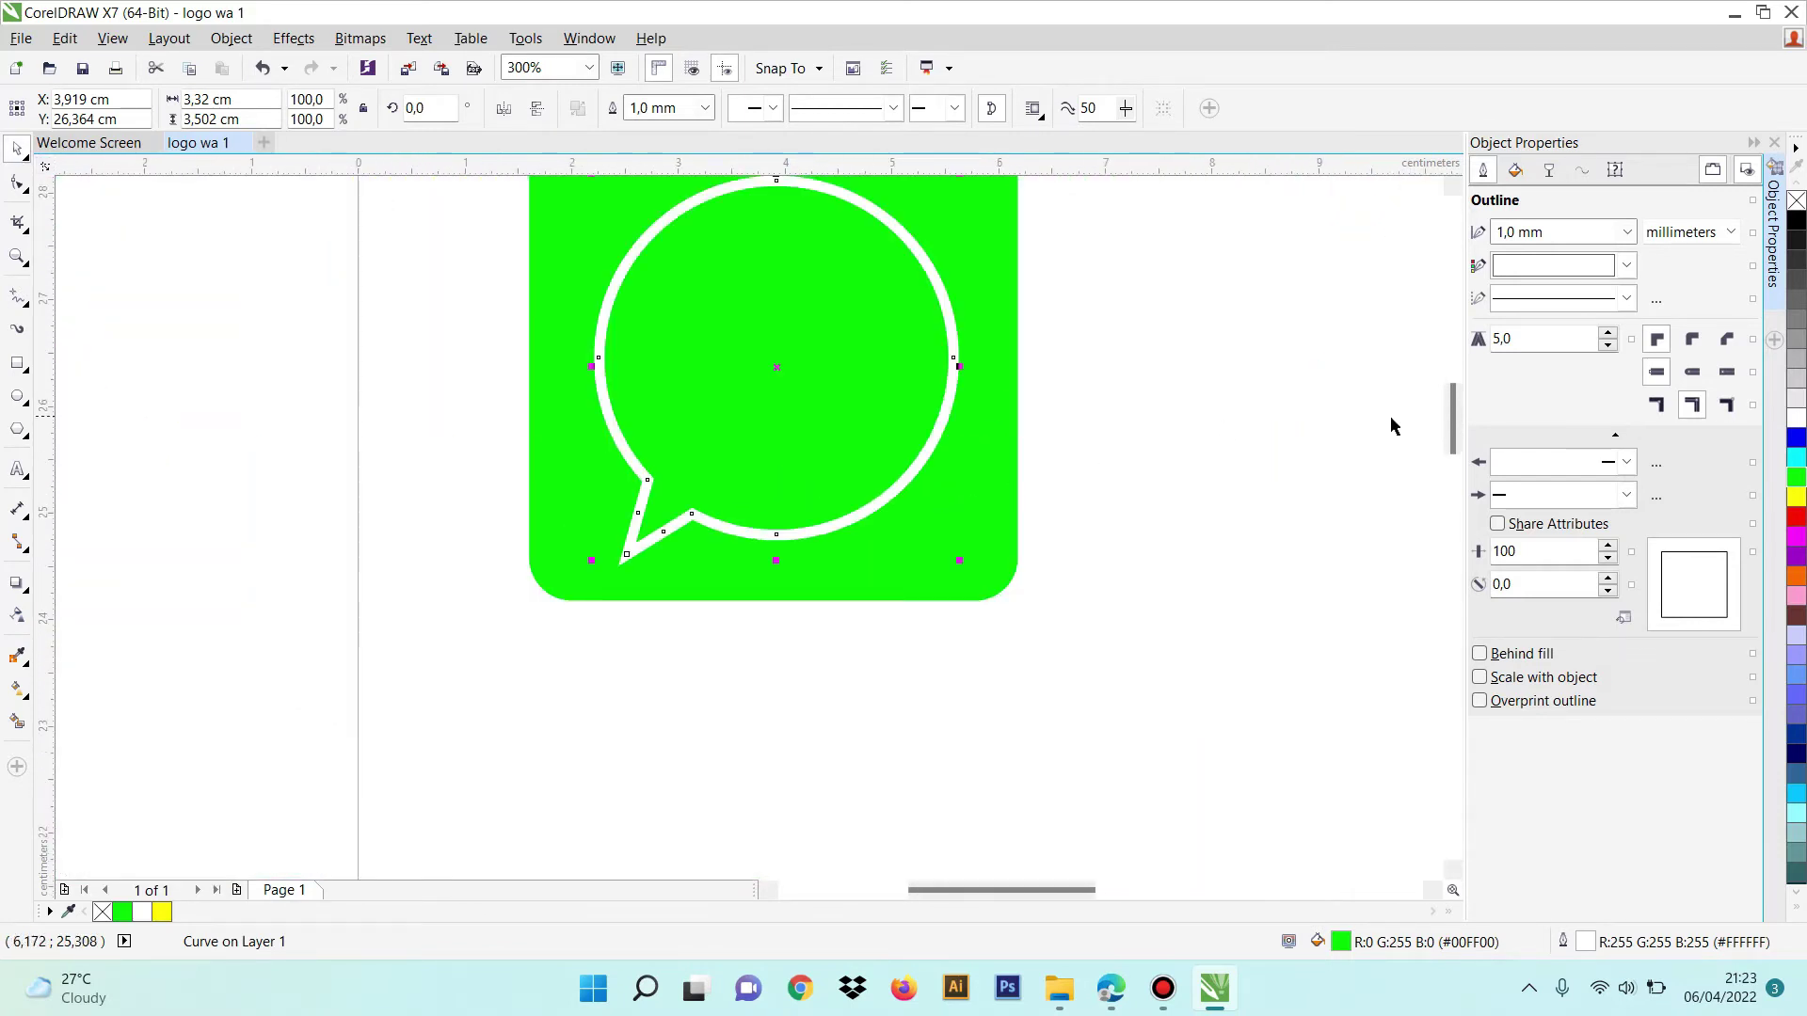
pyautogui.moveTo(1443, 427); pyautogui.dragTo(1436, 412)
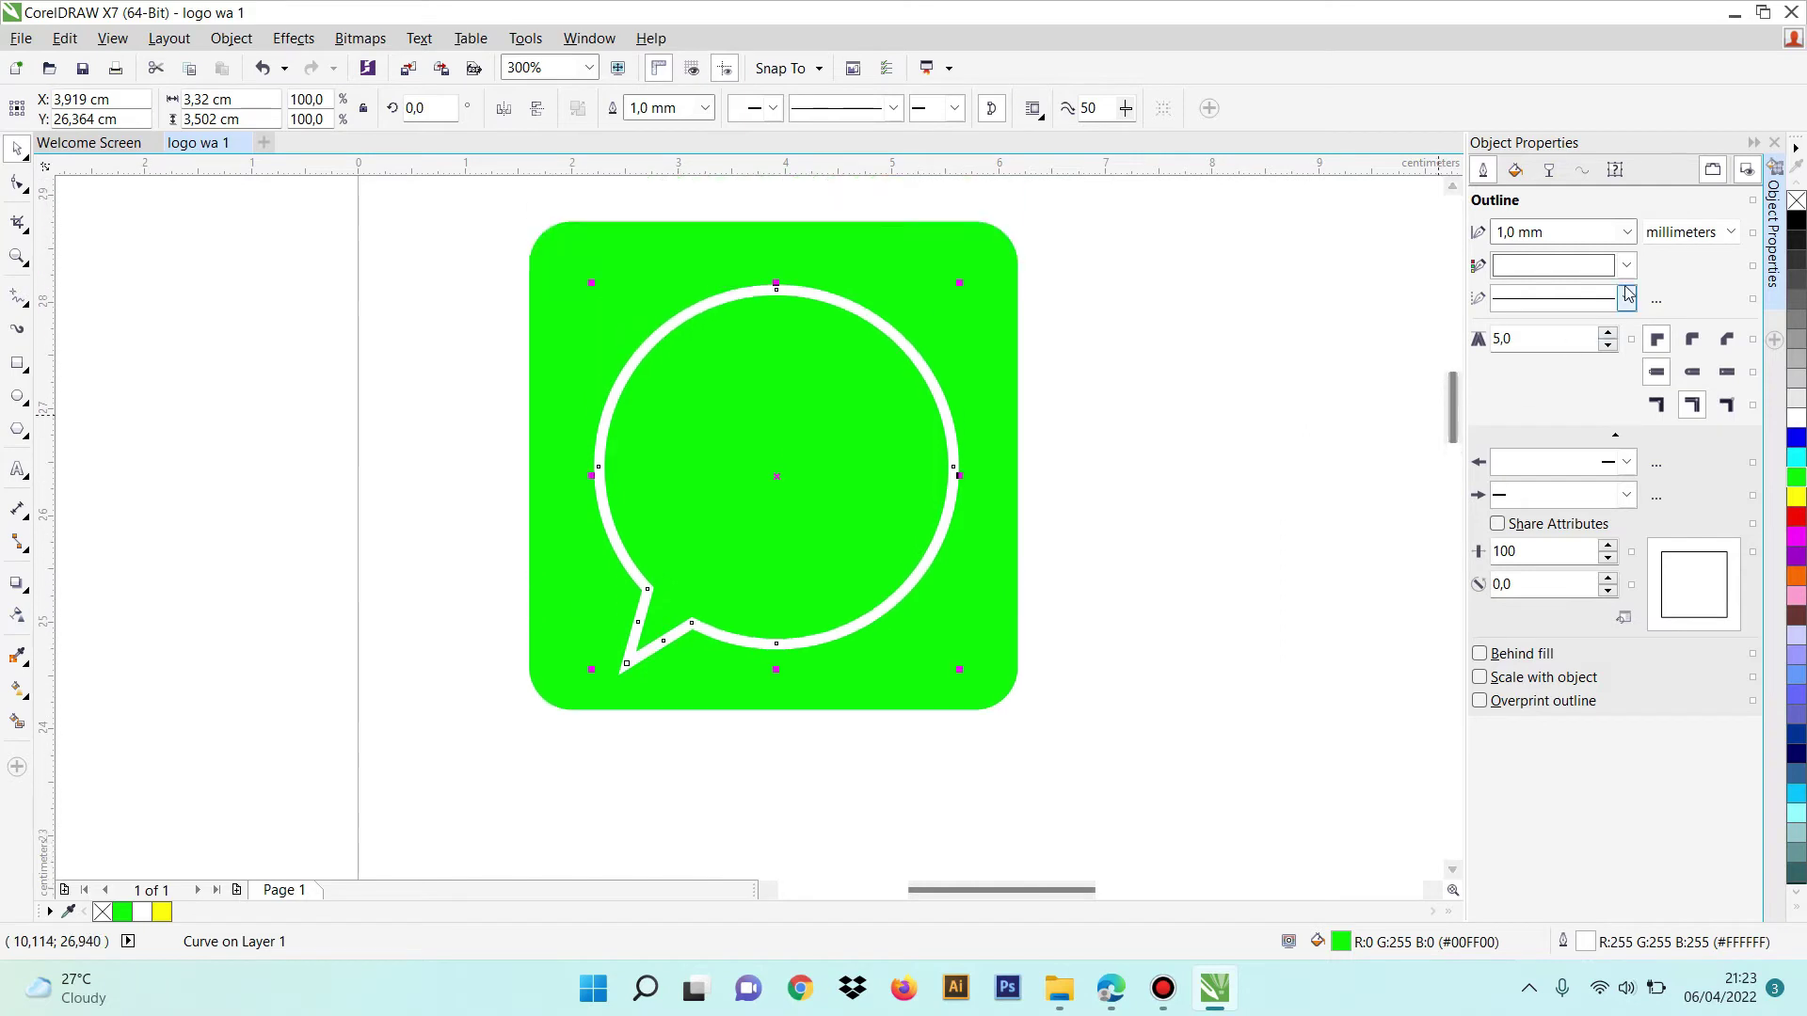
pyautogui.click(1627, 231)
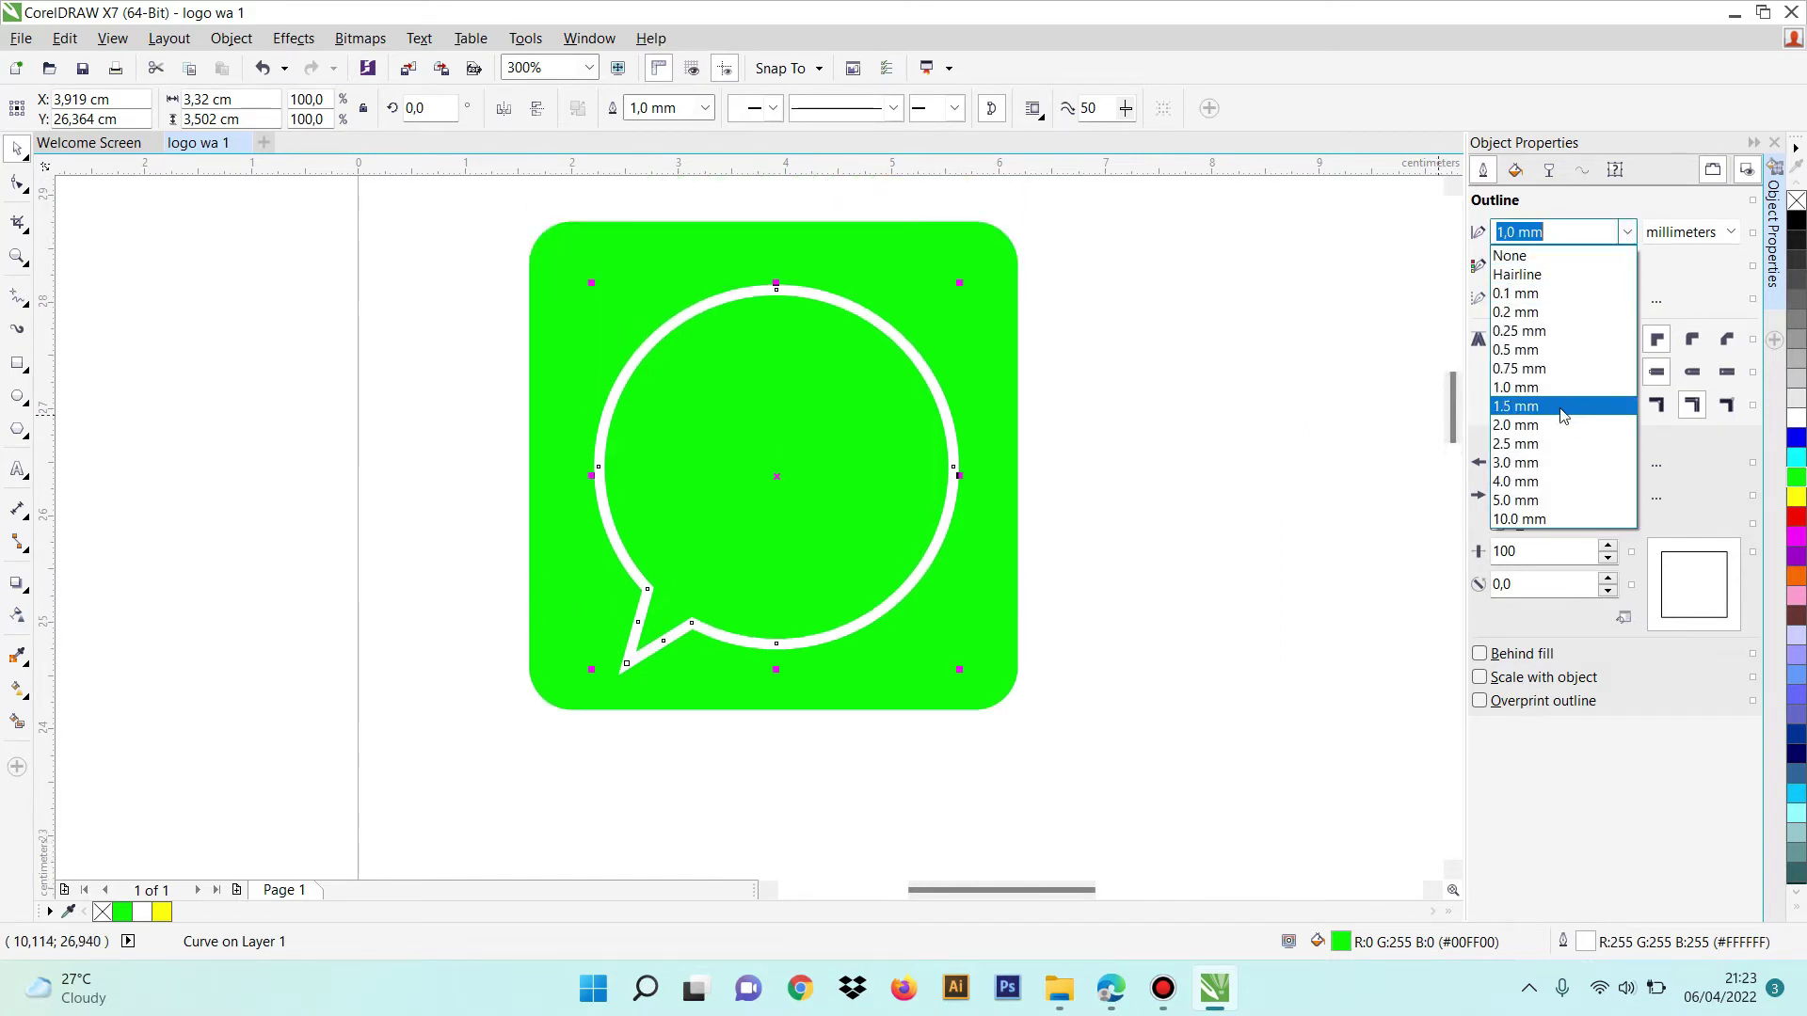
pyautogui.click(1516, 405)
pyautogui.scroll(2, 859, 440)
pyautogui.scroll(-2, 883, 480)
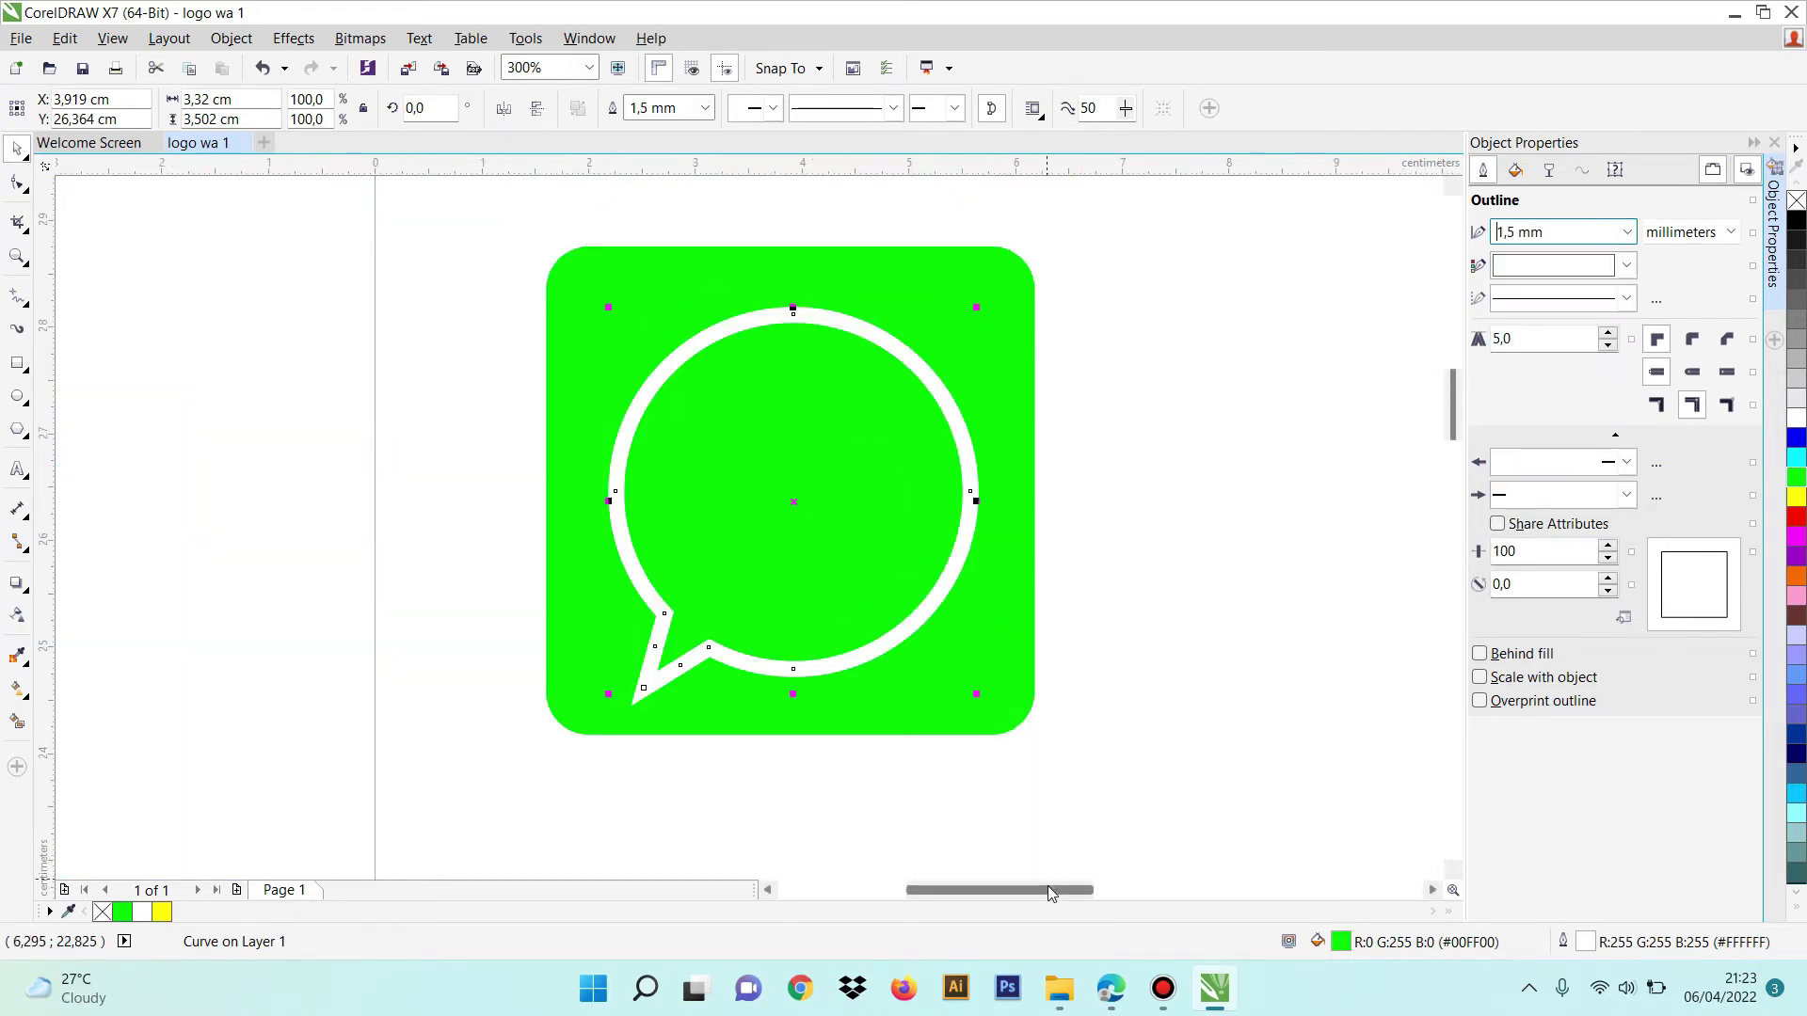
pyautogui.moveTo(1049, 885); pyautogui.dragTo(1062, 888)
# Undo the speech bubble's outline width change and the weld of the circle and triangle
pyautogui.click(861, 590)
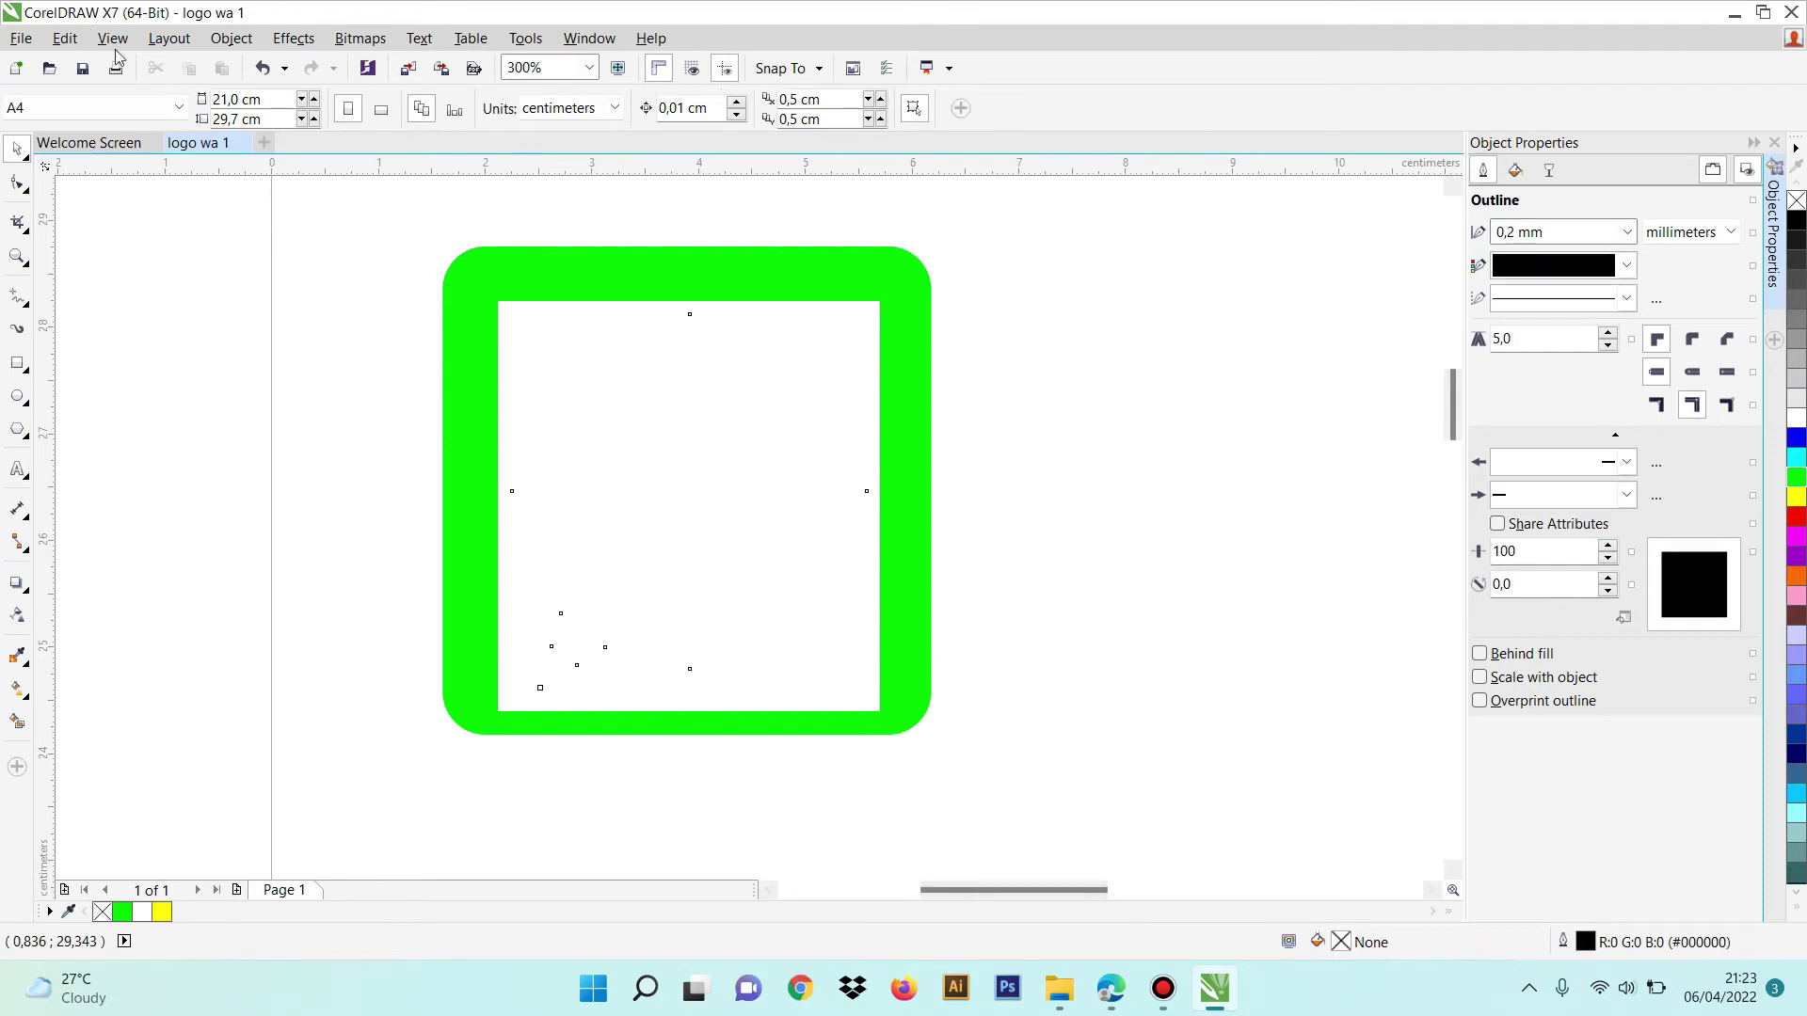
pyautogui.hotkey('ctrl', 'z')
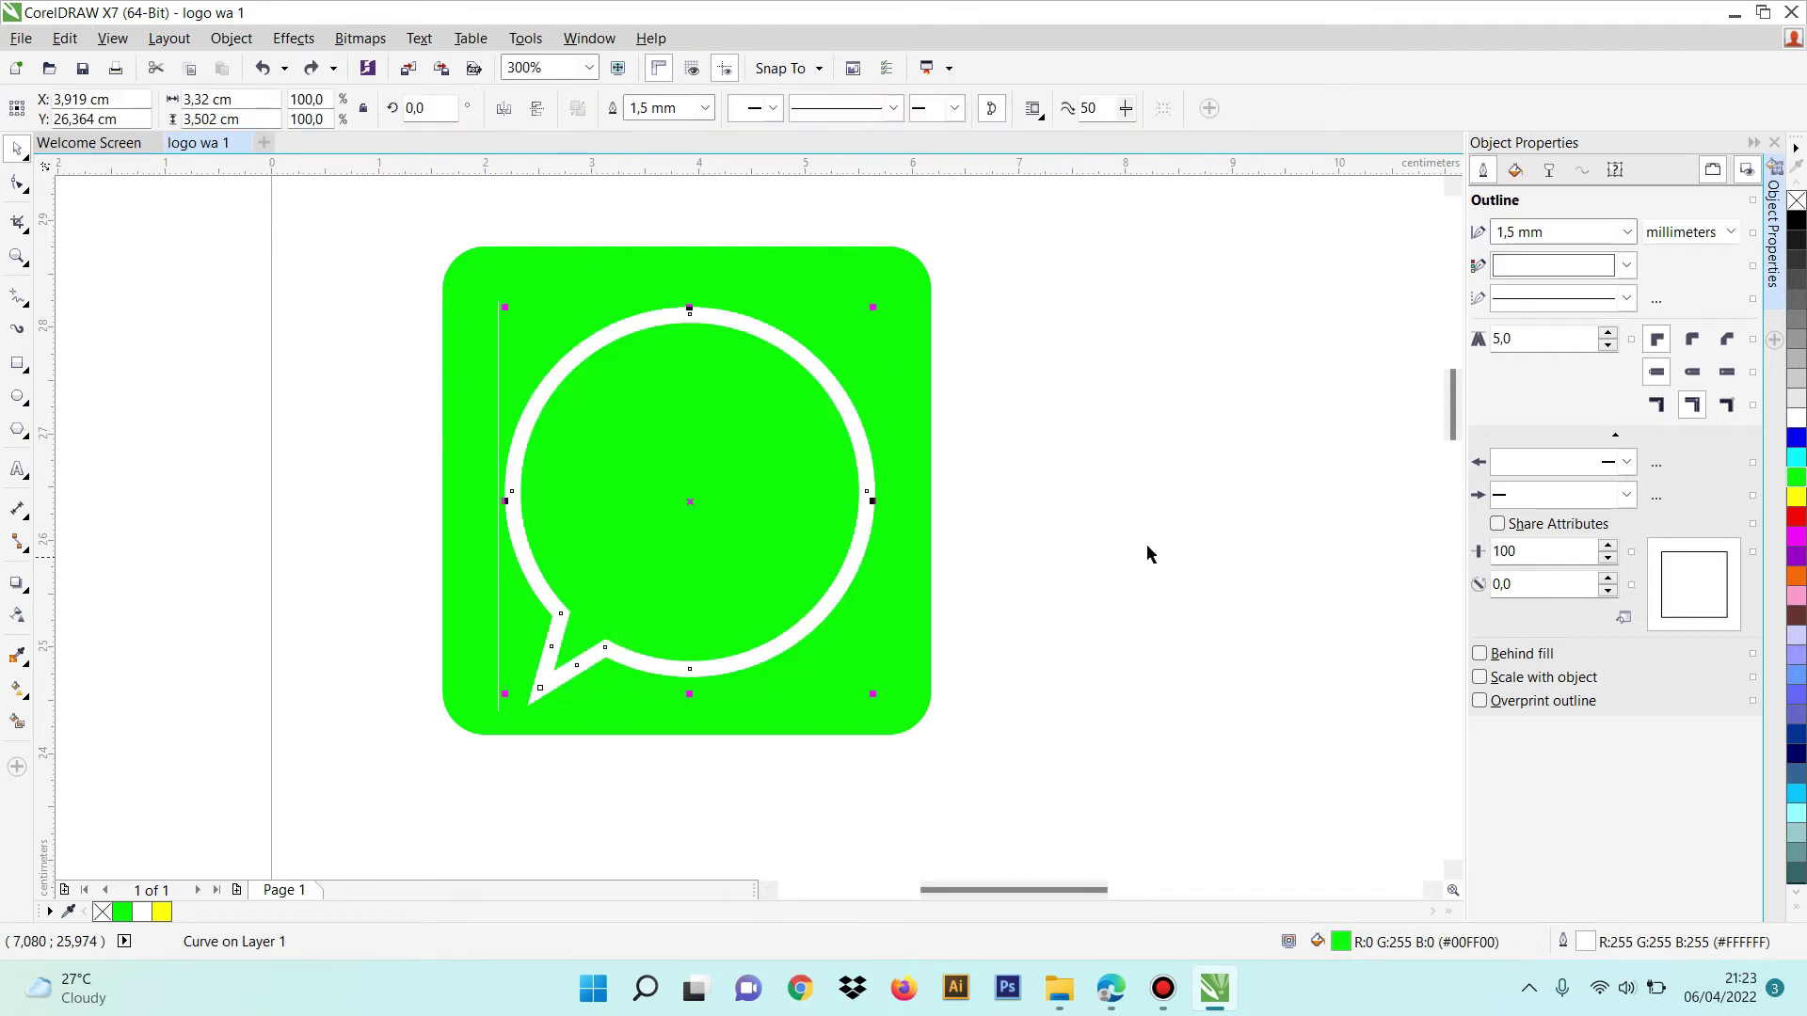
pyautogui.click(1202, 483)
pyautogui.click(678, 625)
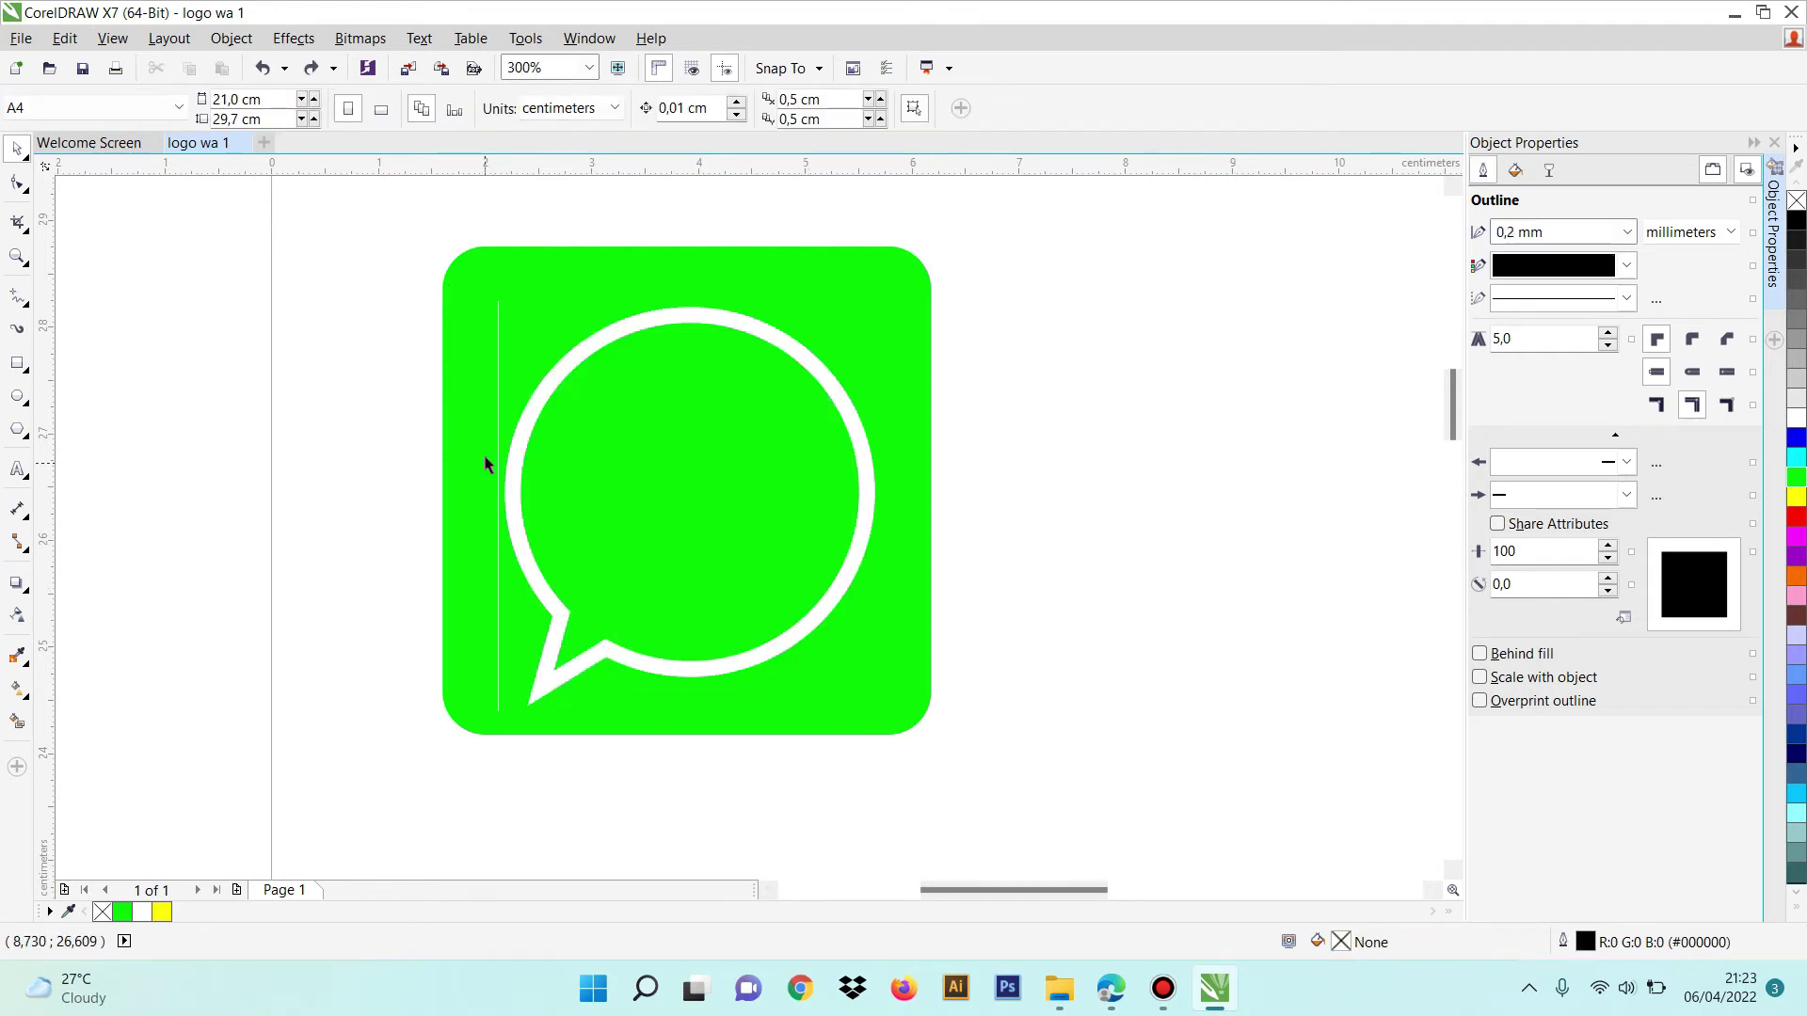
pyautogui.click(1237, 480)
pyautogui.click(525, 655)
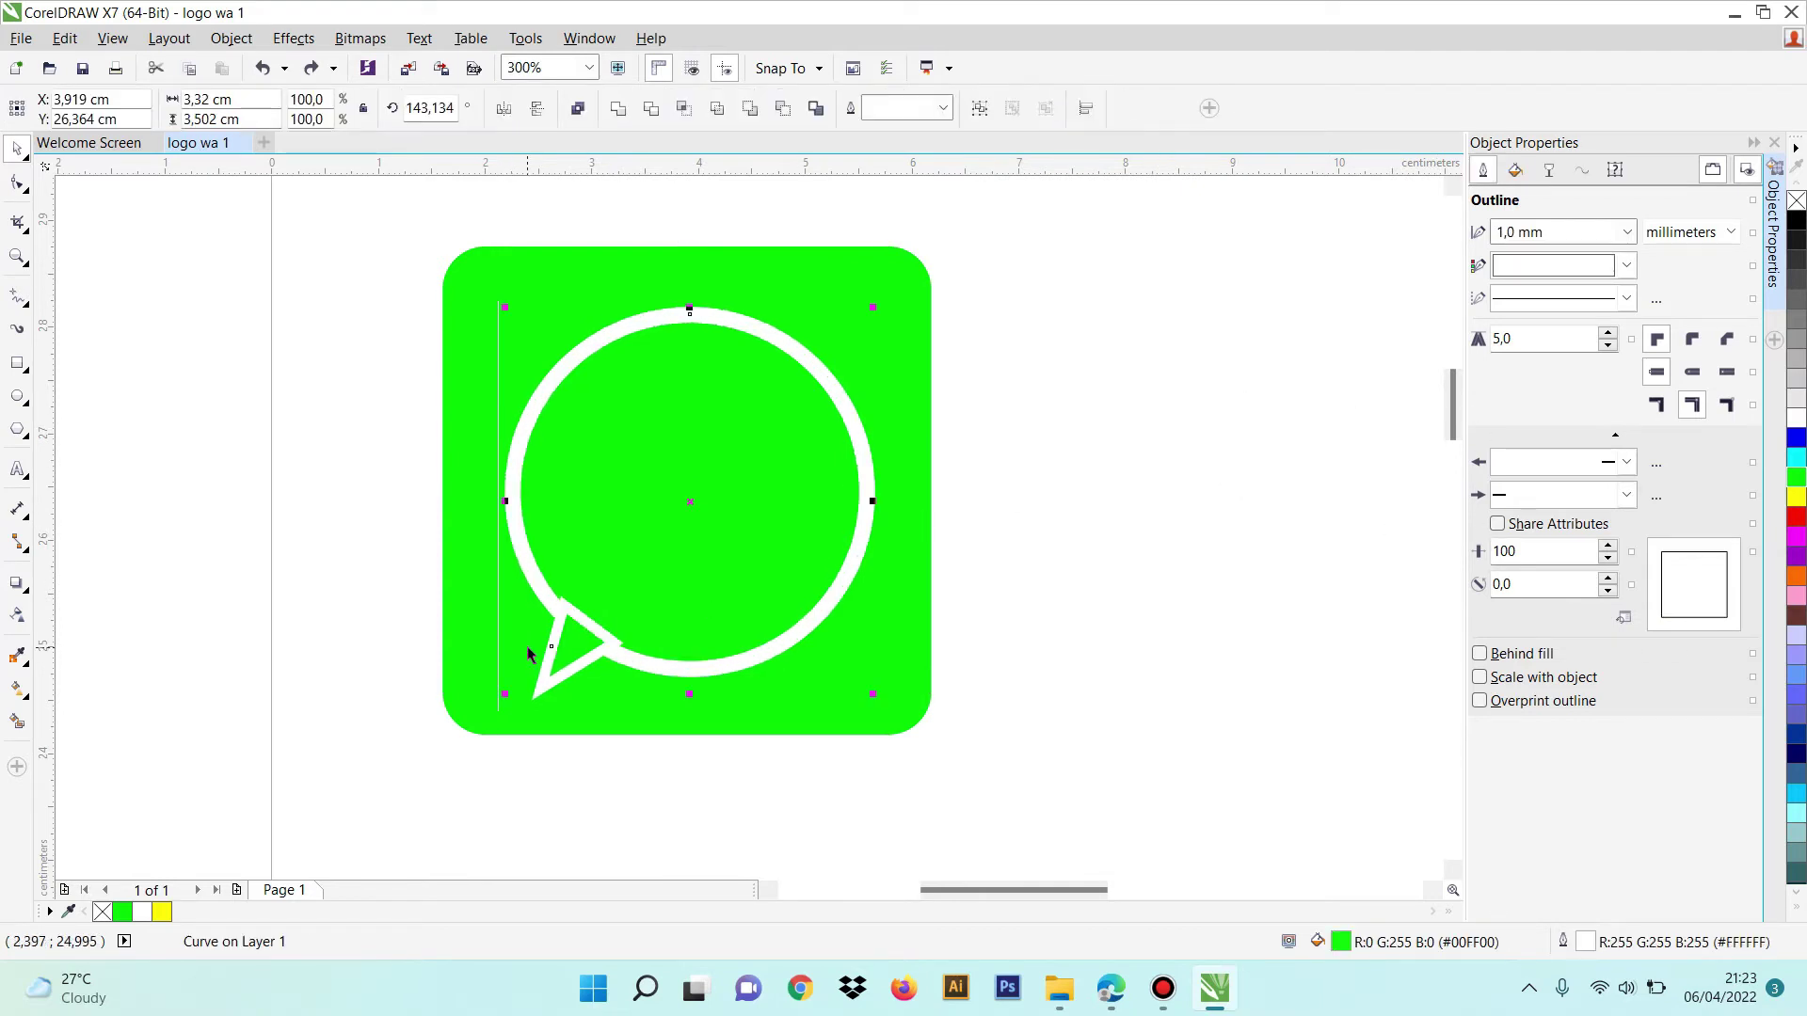
pyautogui.keyDown('shift'); pyautogui.click(530, 653); pyautogui.keyUp('shift')
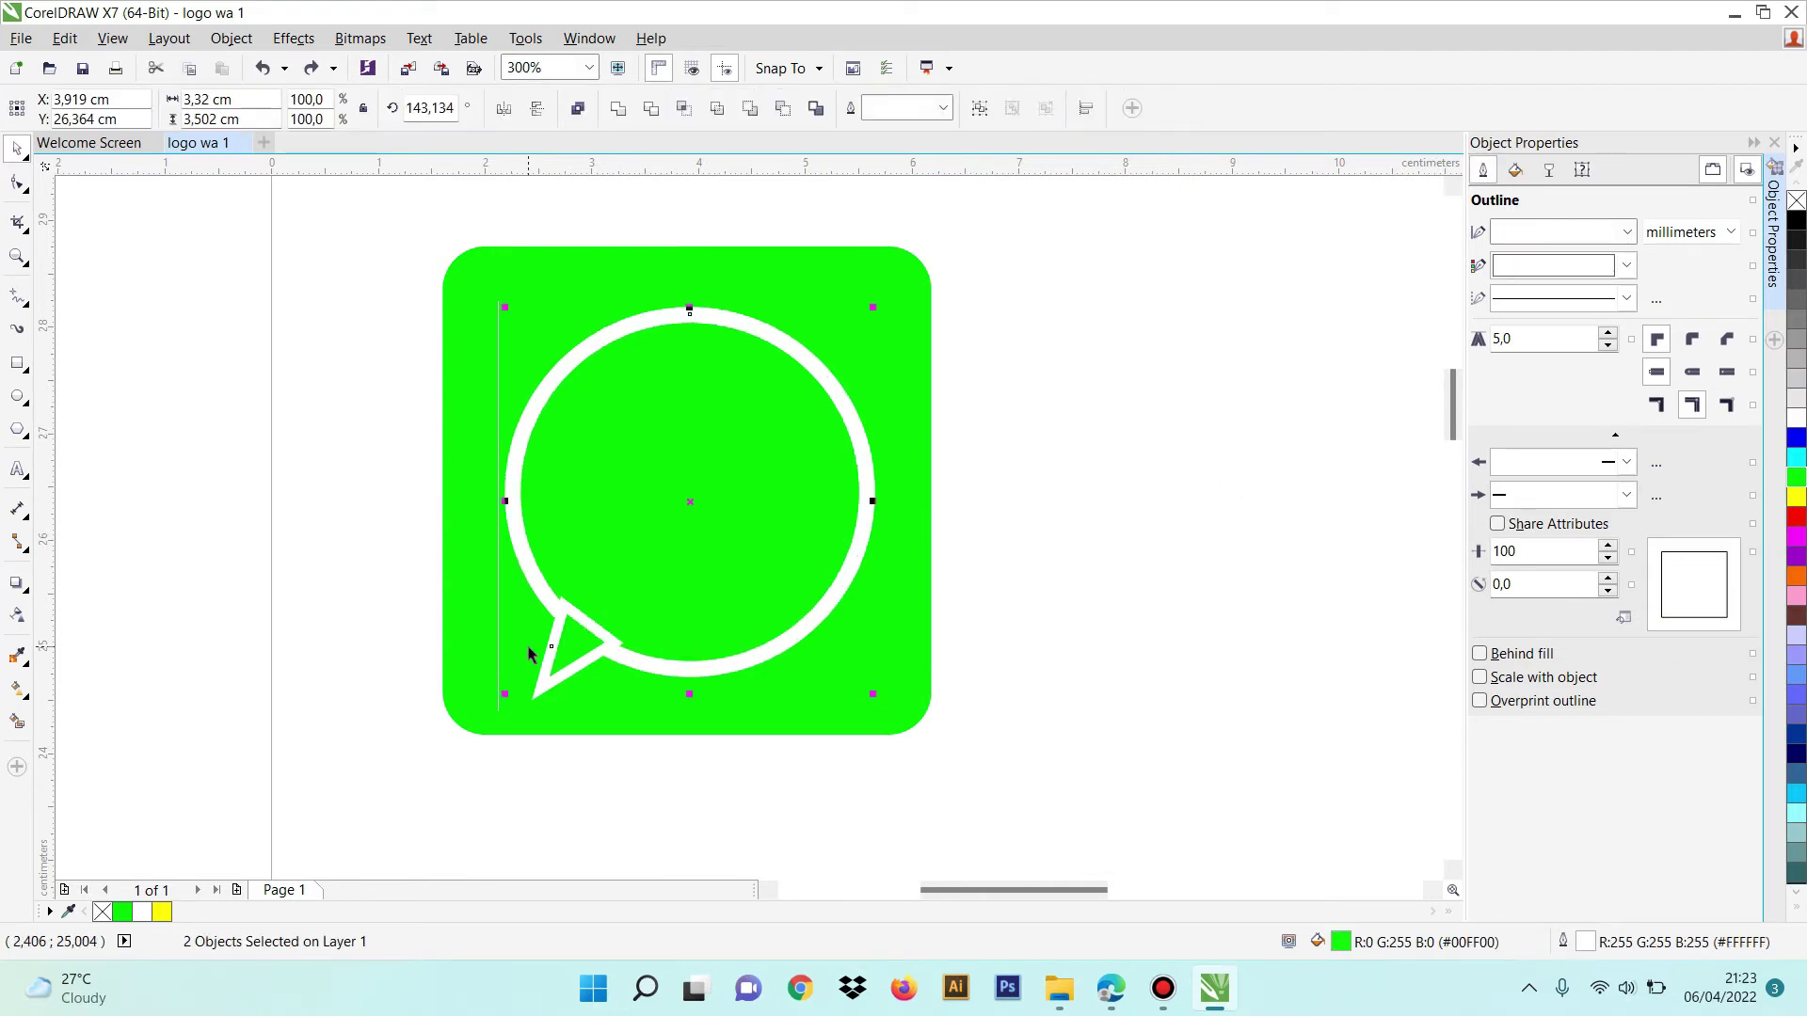
# Redo the weld of the circle and triangle, and select the resulting speech bubble
pyautogui.click(310, 68)
pyautogui.click(497, 371)
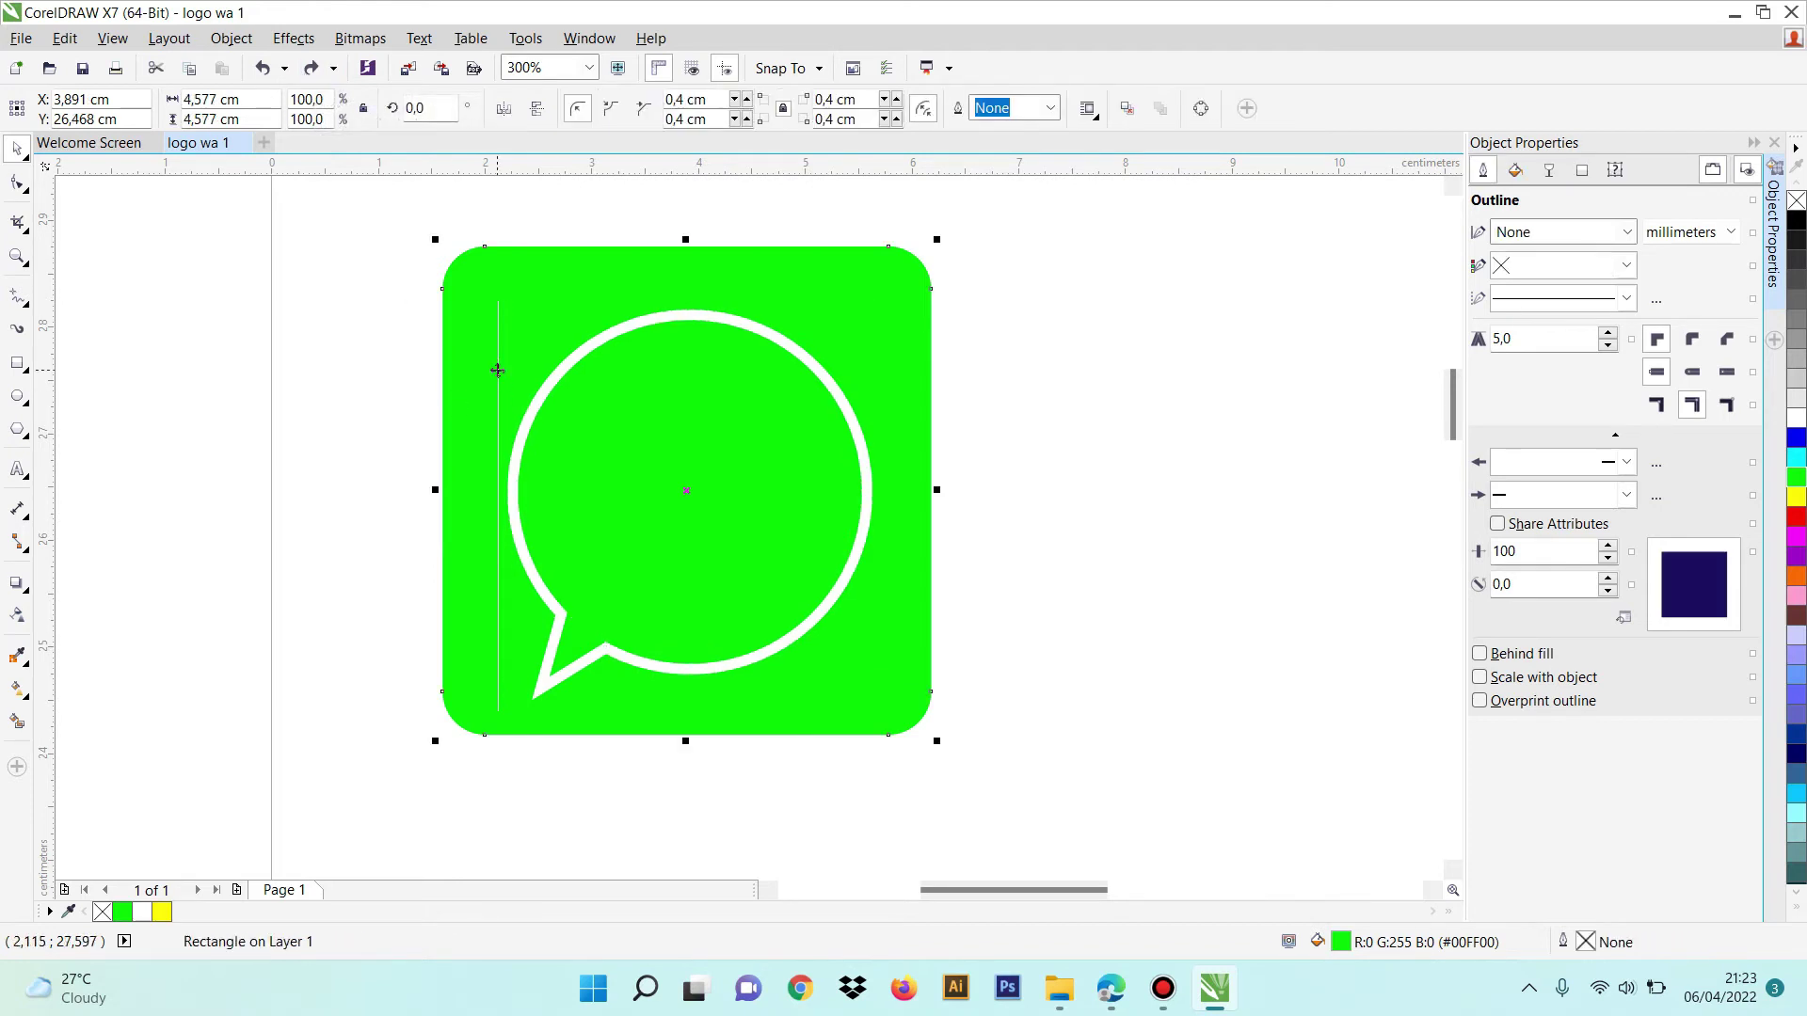
pyautogui.click(1214, 544)
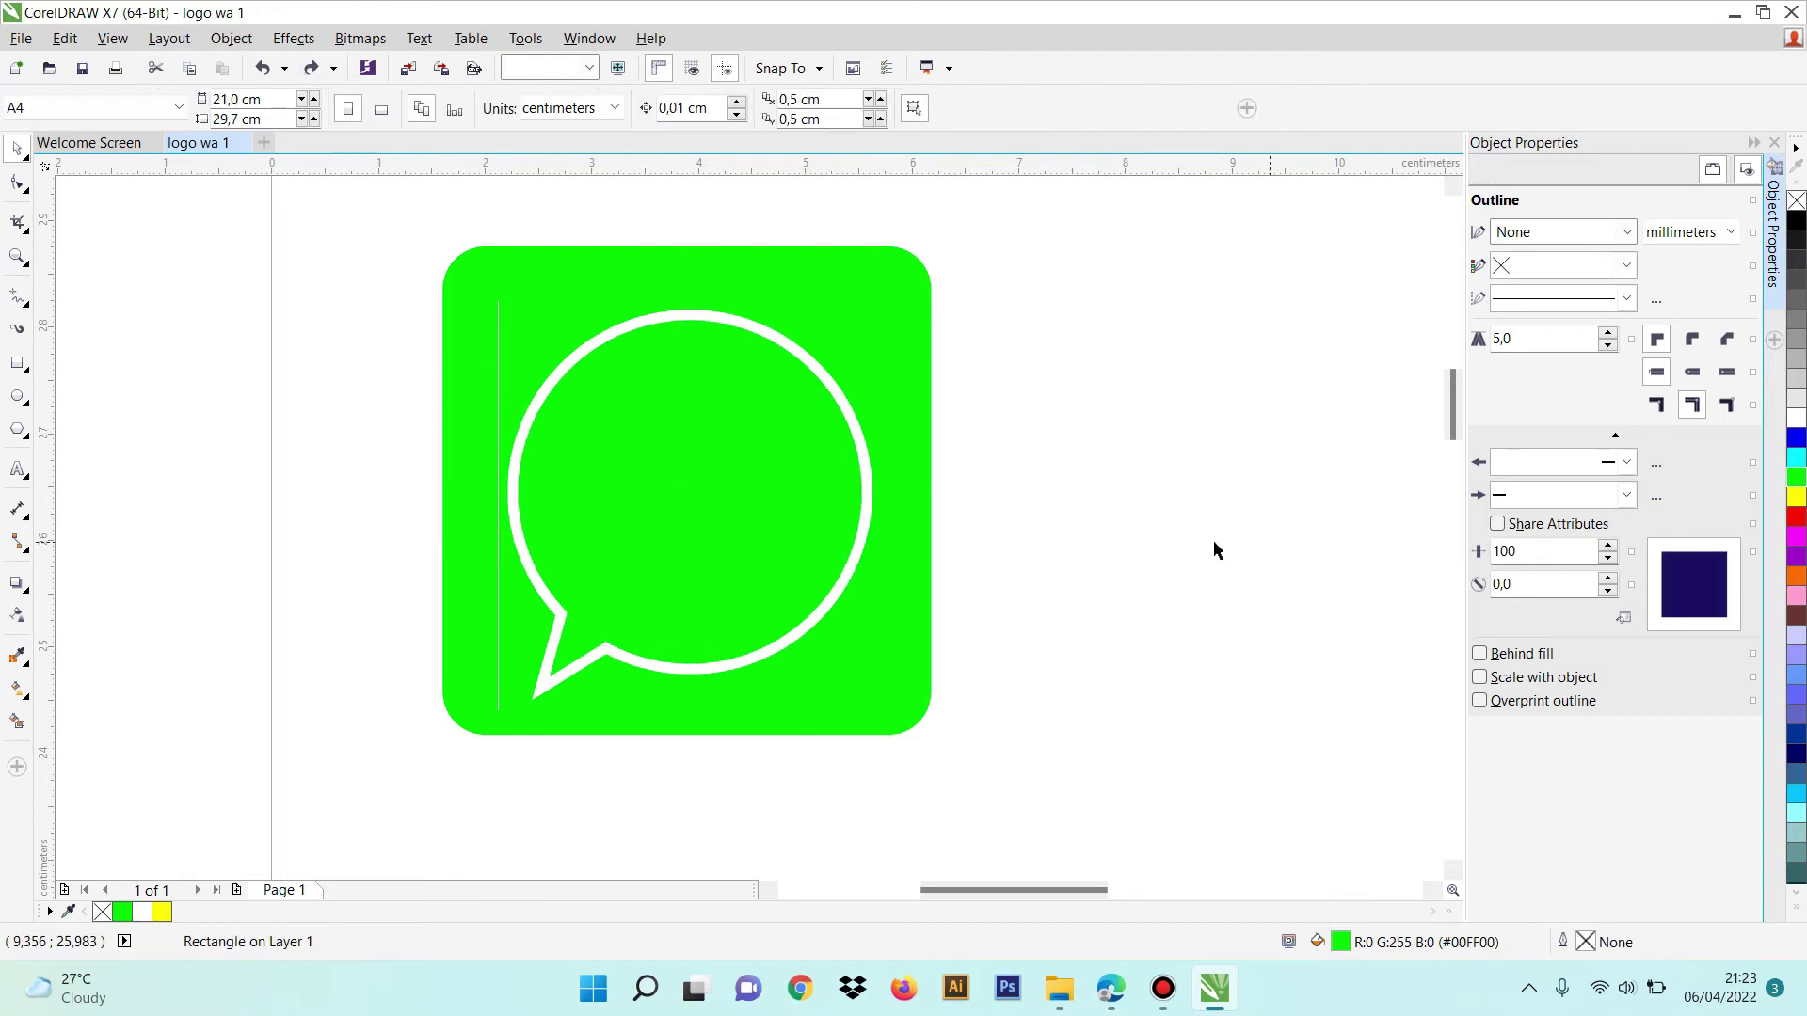
pyautogui.click(837, 518)
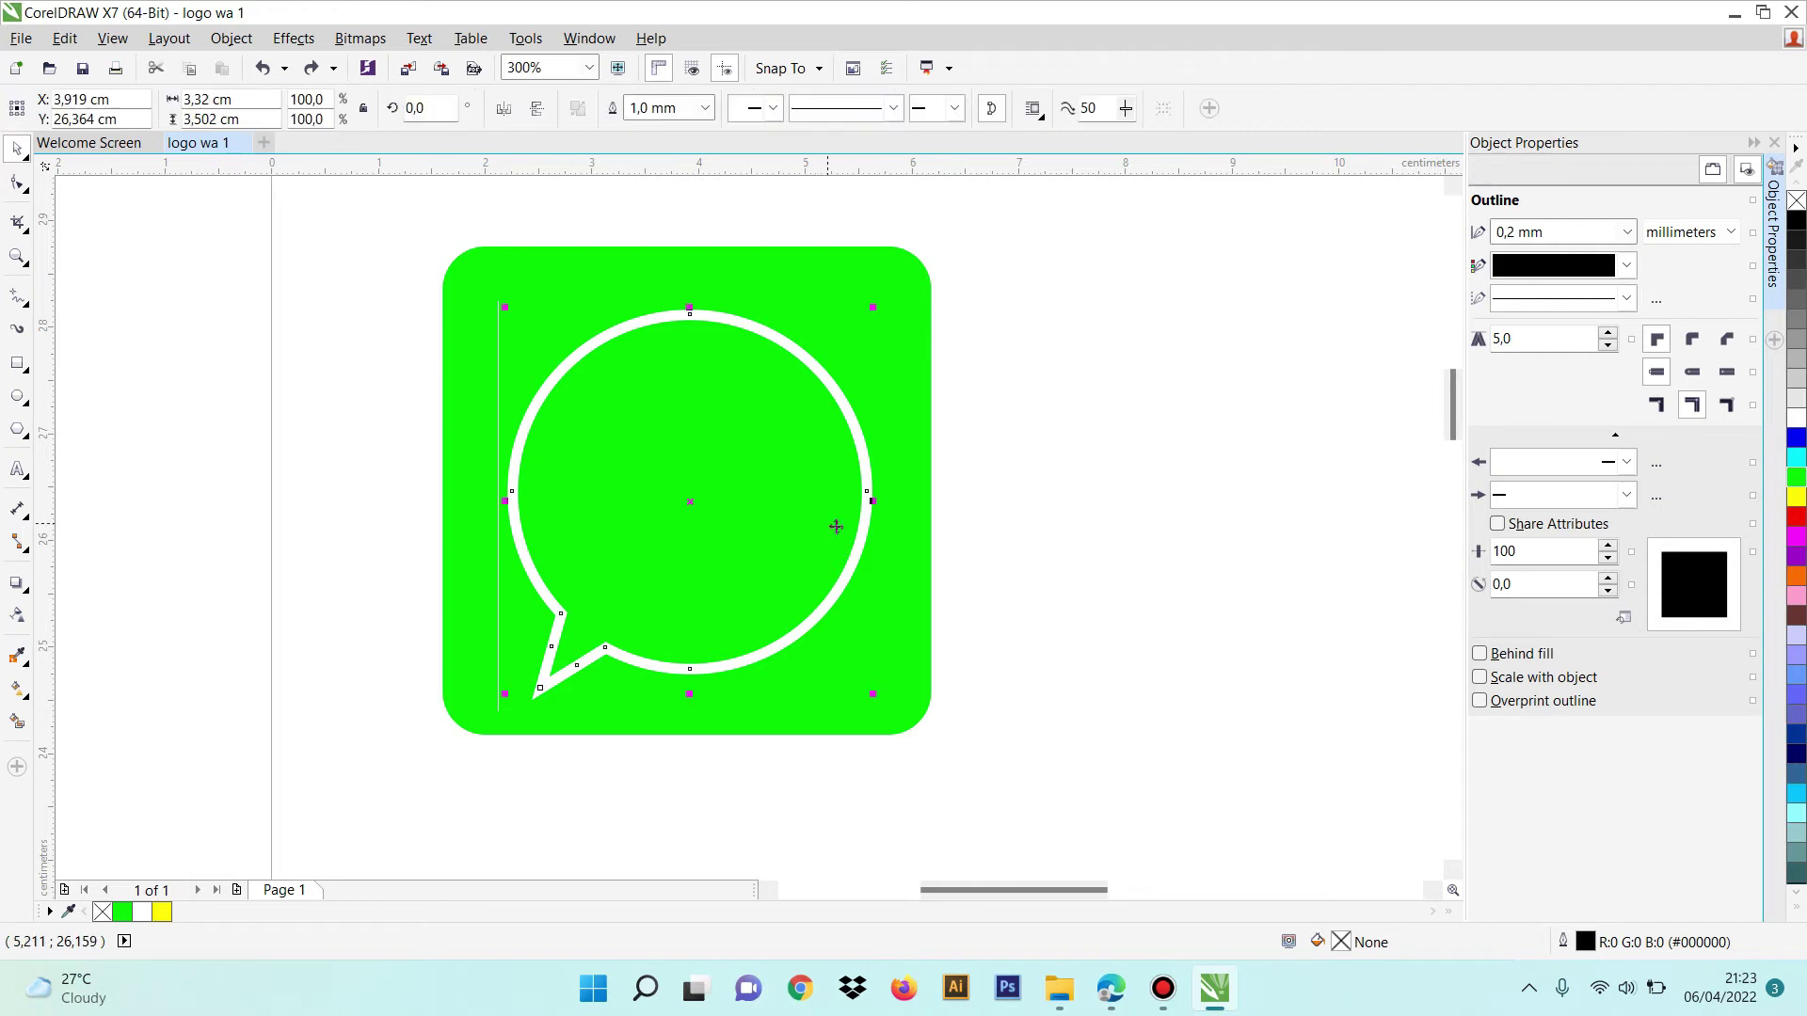
# Try a 2.0 mm outline on the speech bubble, and set its final outline width to 1.5 mm
pyautogui.click(1618, 241)
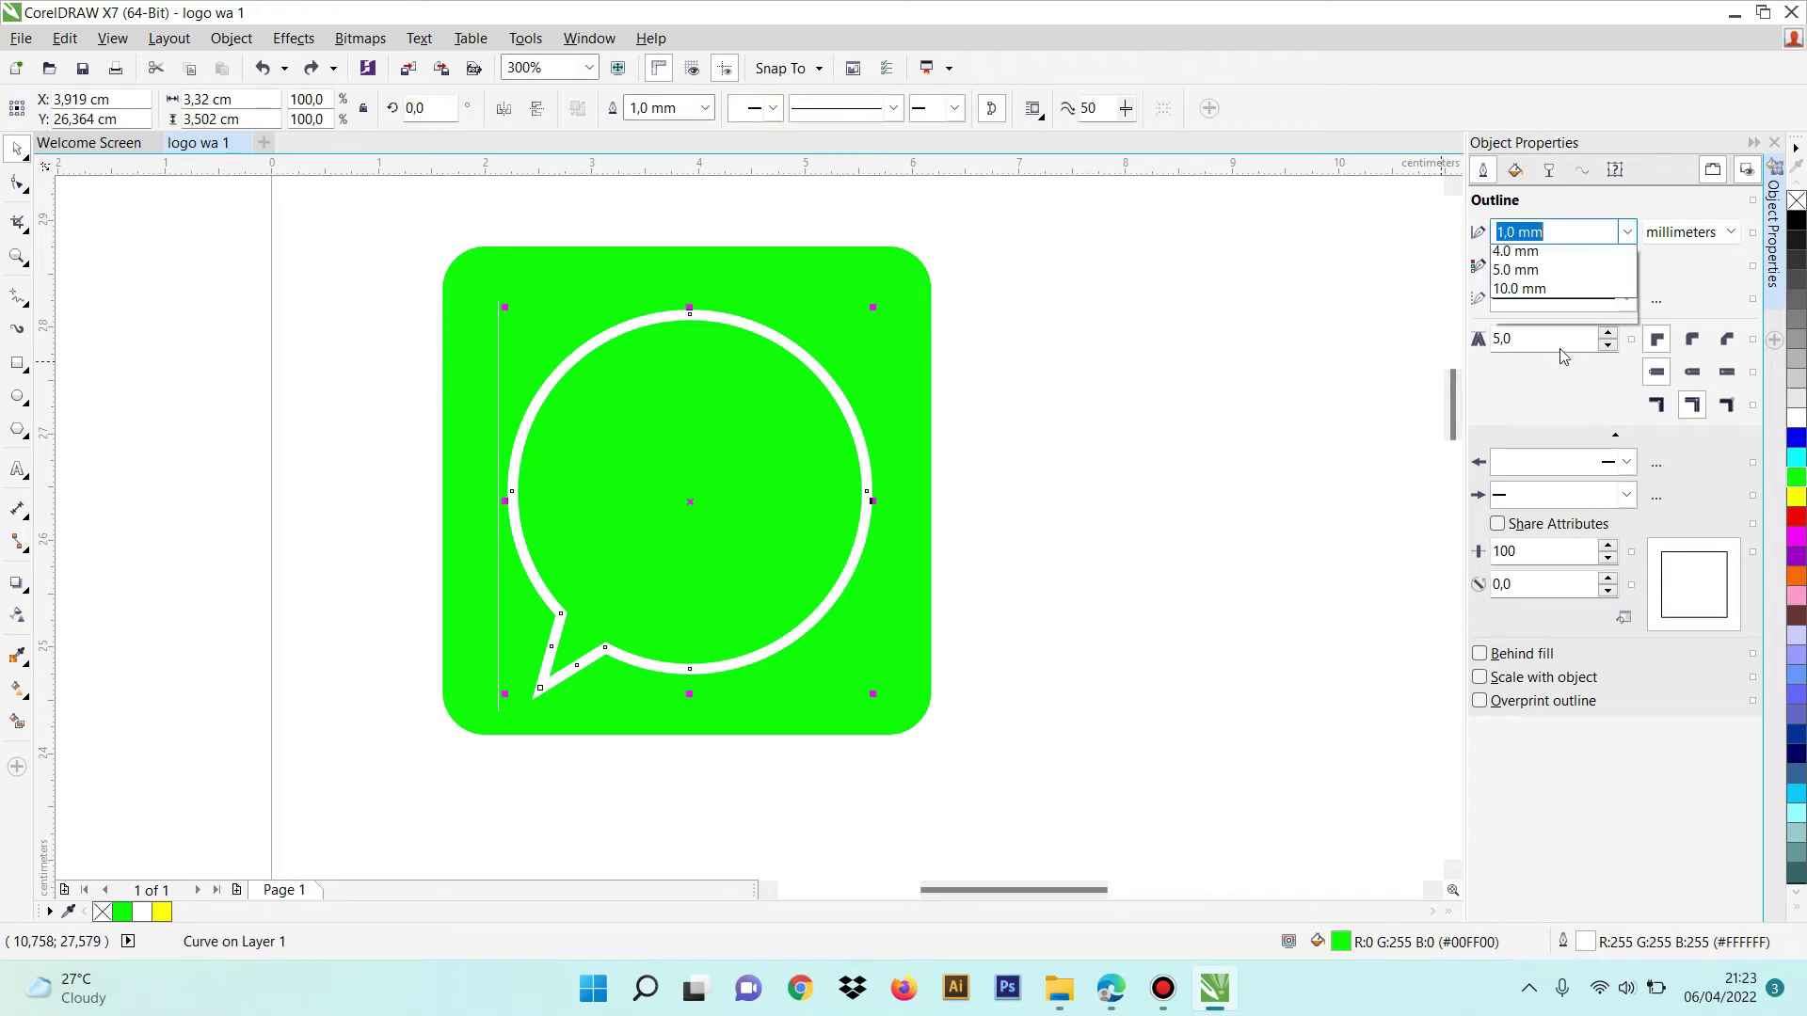
pyautogui.click(1579, 428)
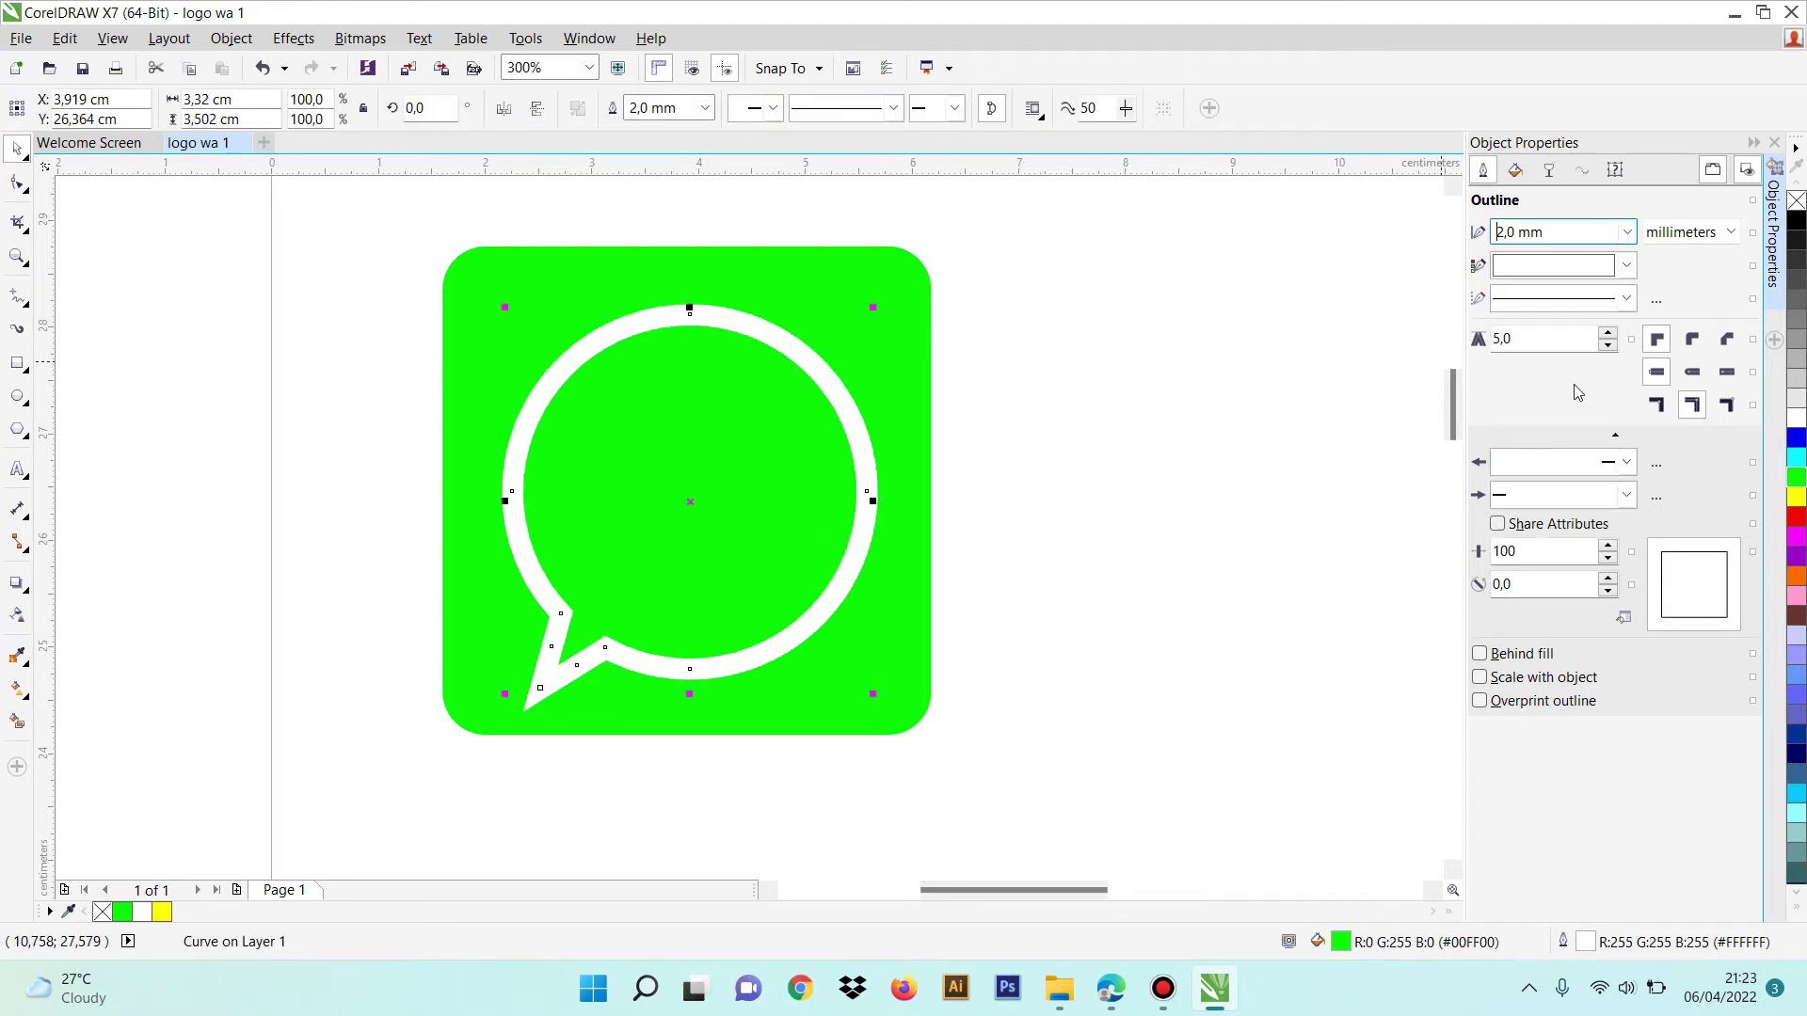
pyautogui.click(1626, 232)
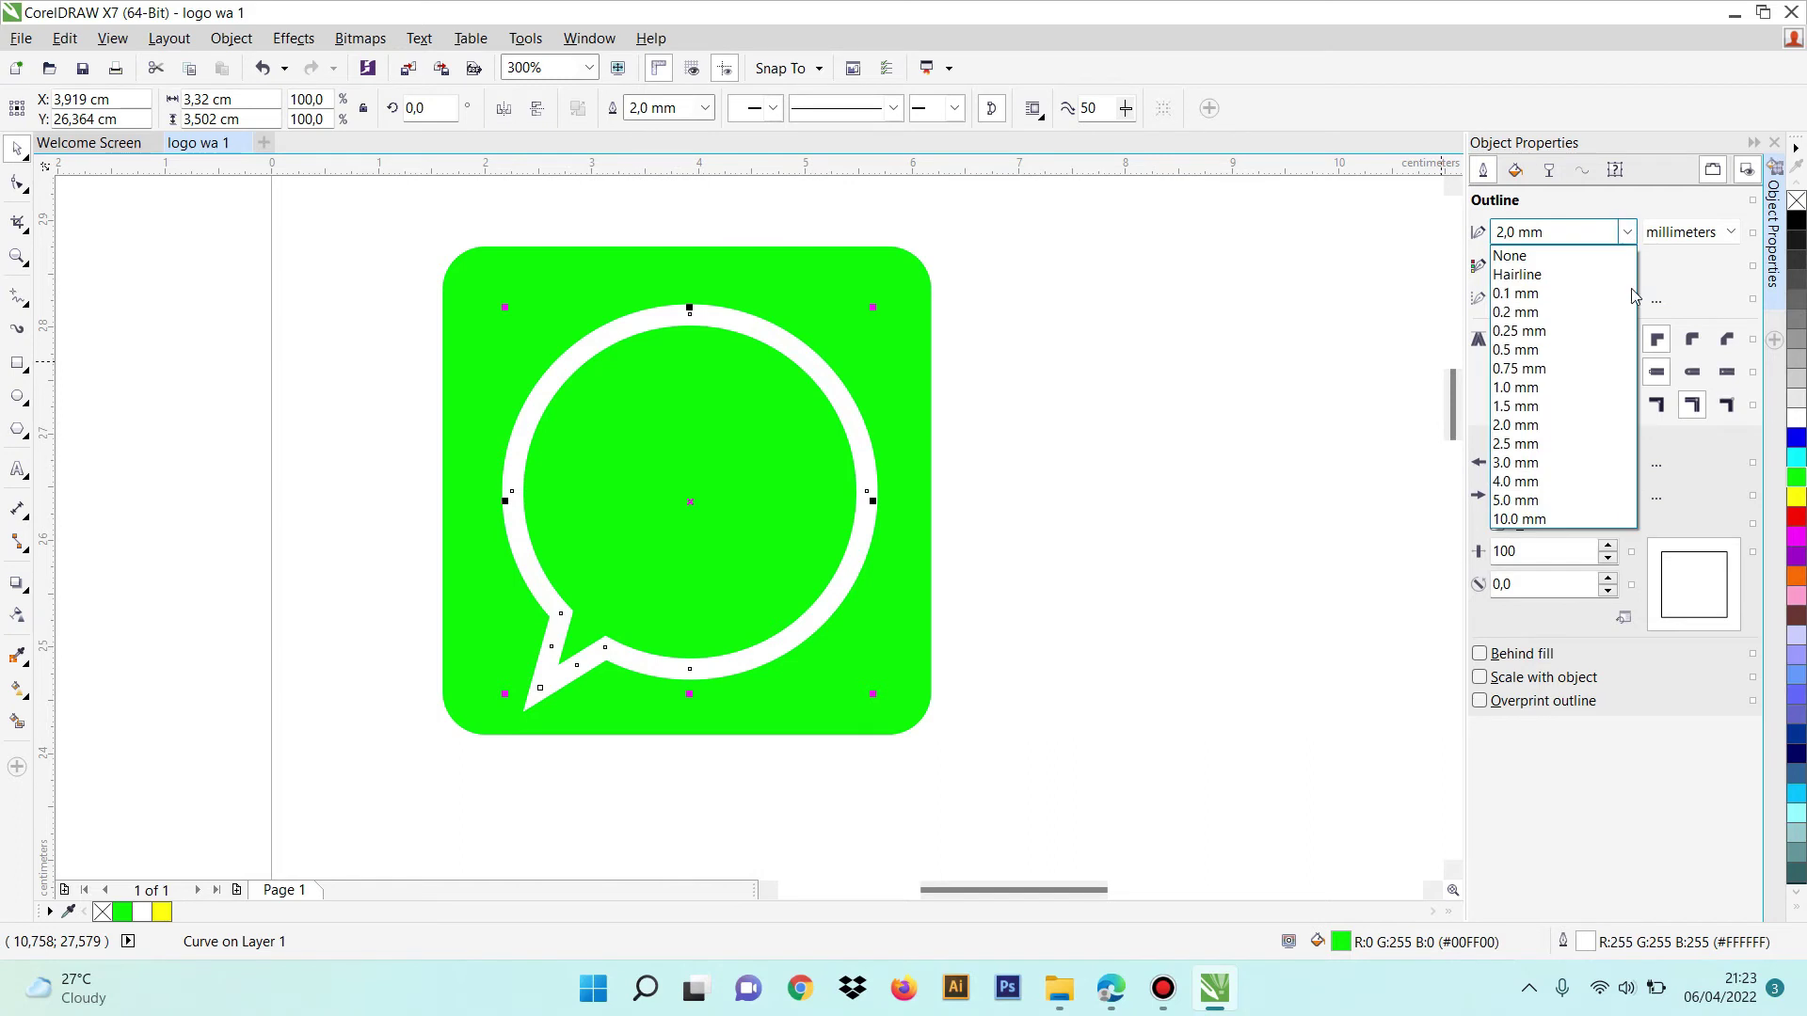
pyautogui.click(1544, 405)
pyautogui.click(1103, 502)
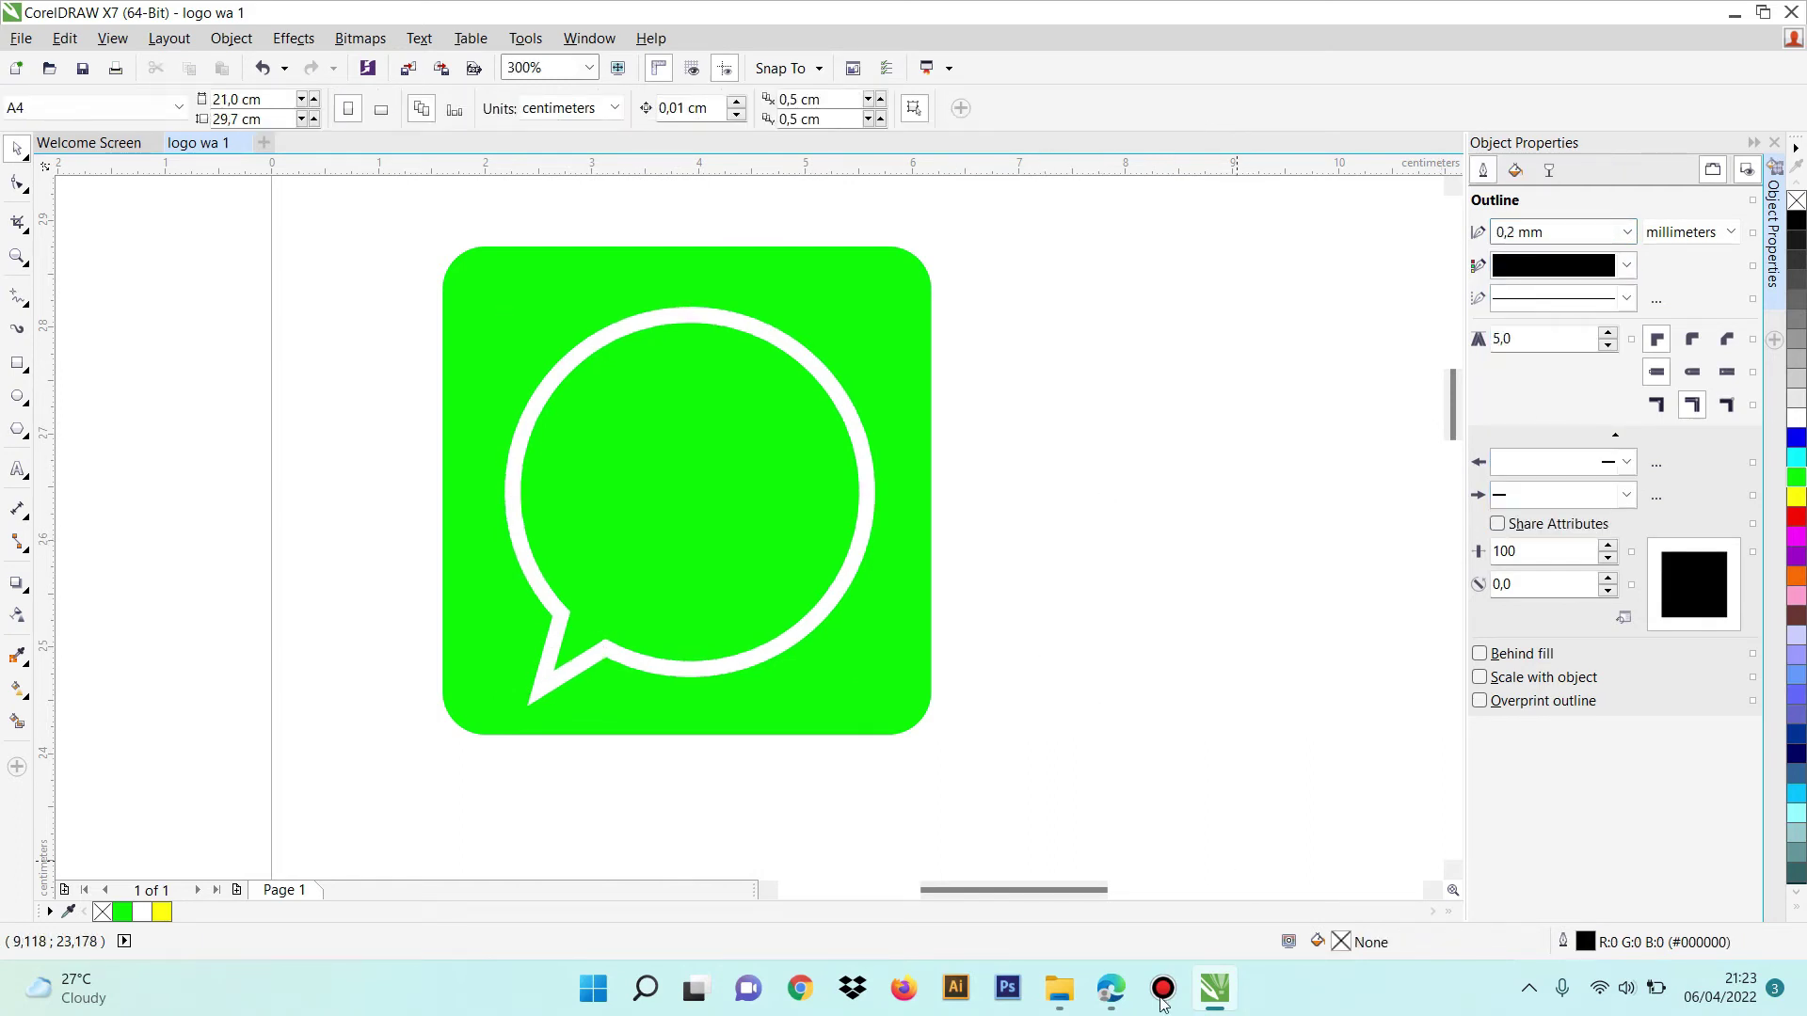
# Switch to the browser, check the reference WhatsApp logo, and open flaticon.com in a new tab
pyautogui.click(1110, 988)
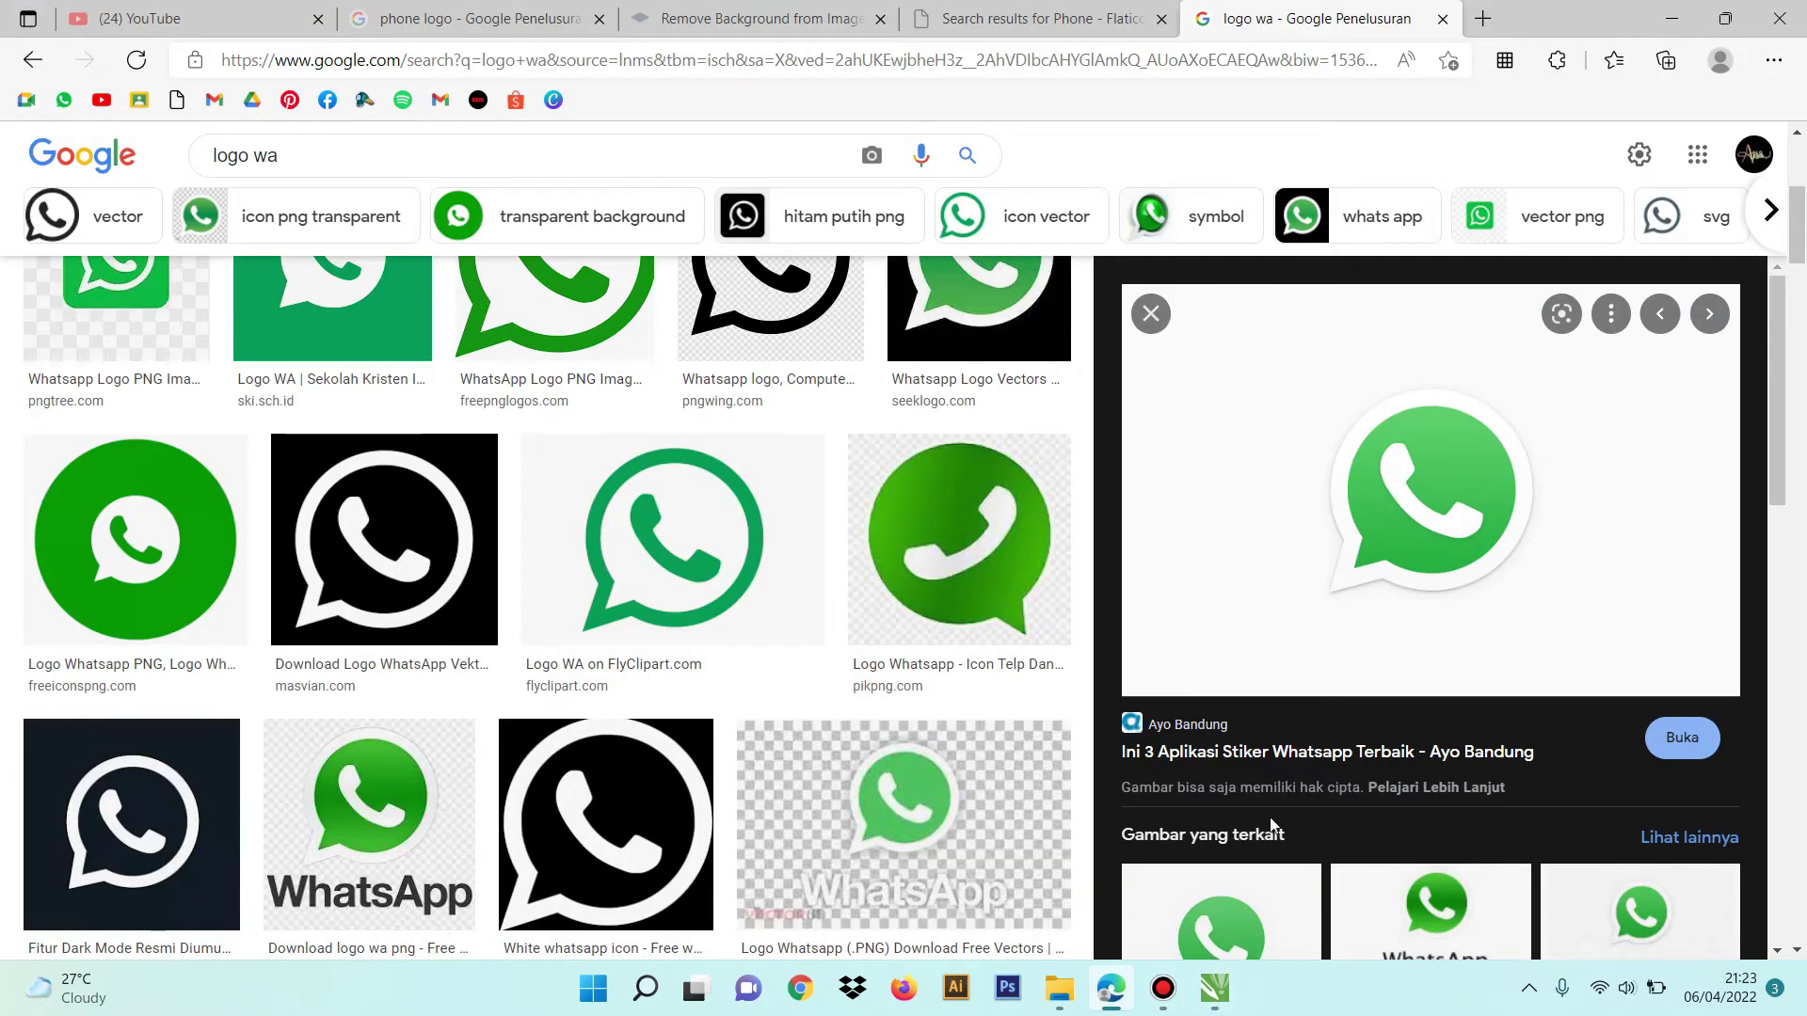
pyautogui.click(1214, 988)
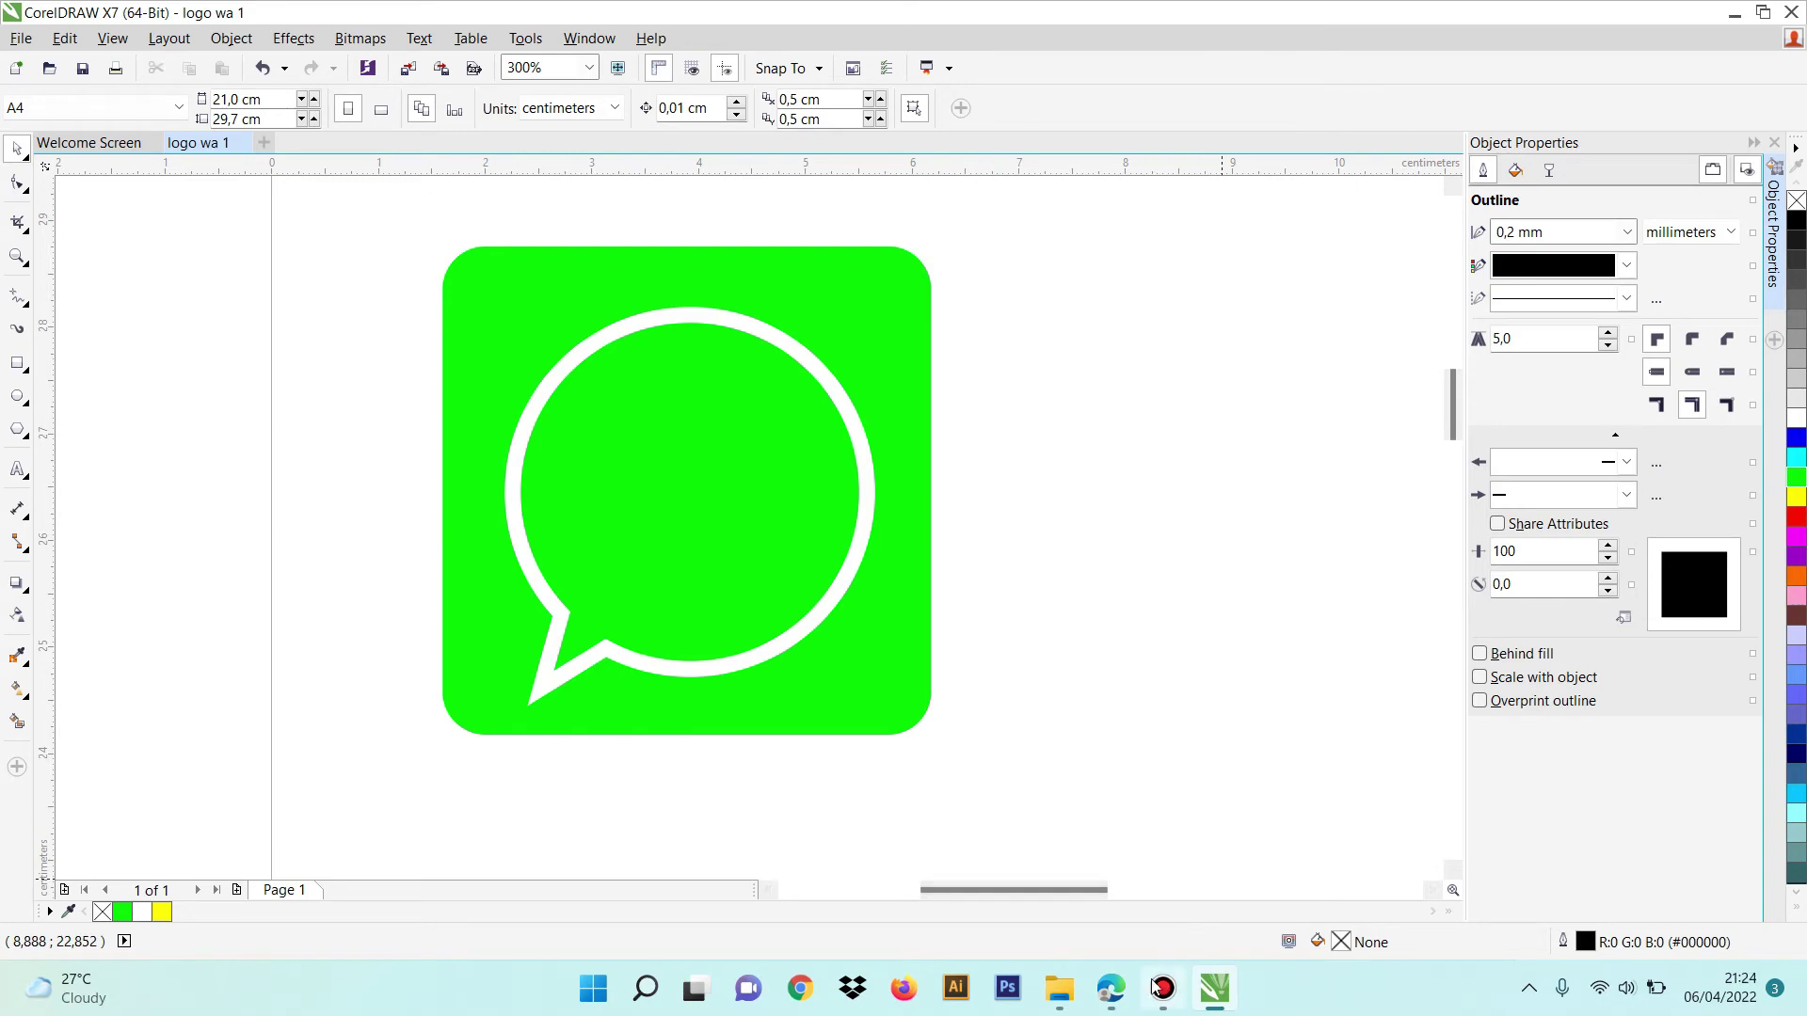
pyautogui.click(1111, 988)
pyautogui.click(1483, 22)
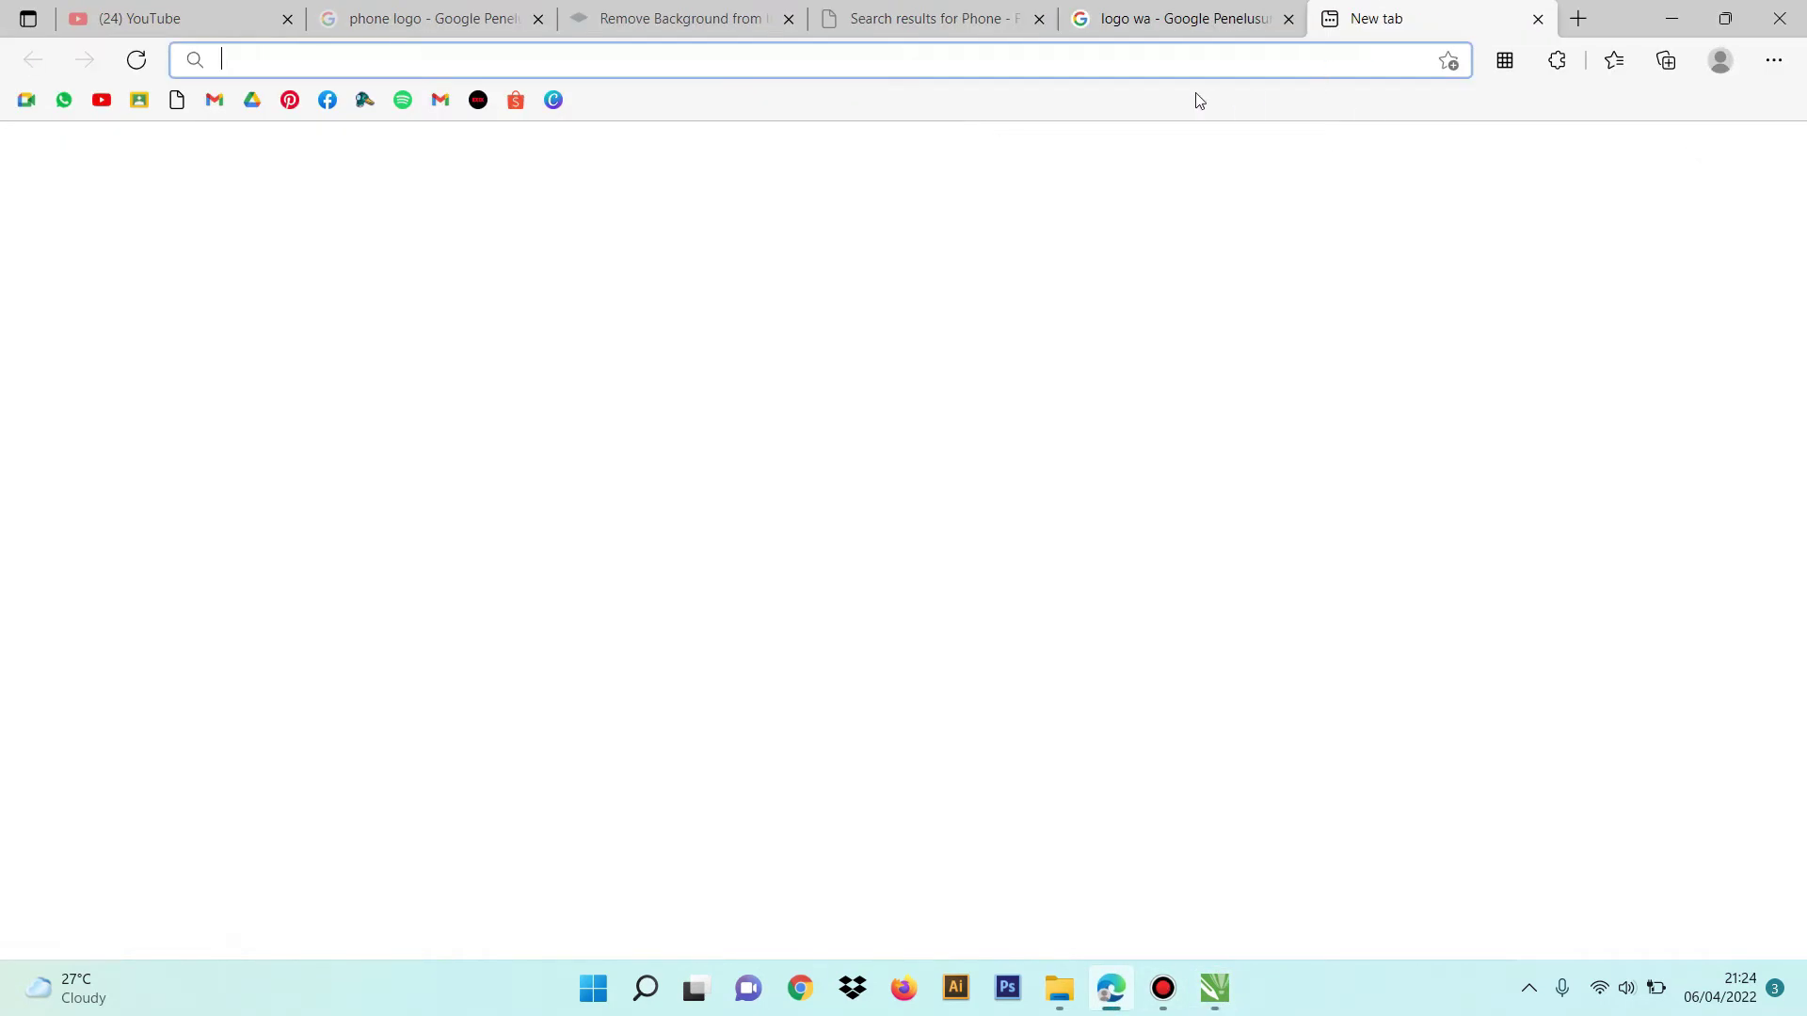
pyautogui.write('flaticon')
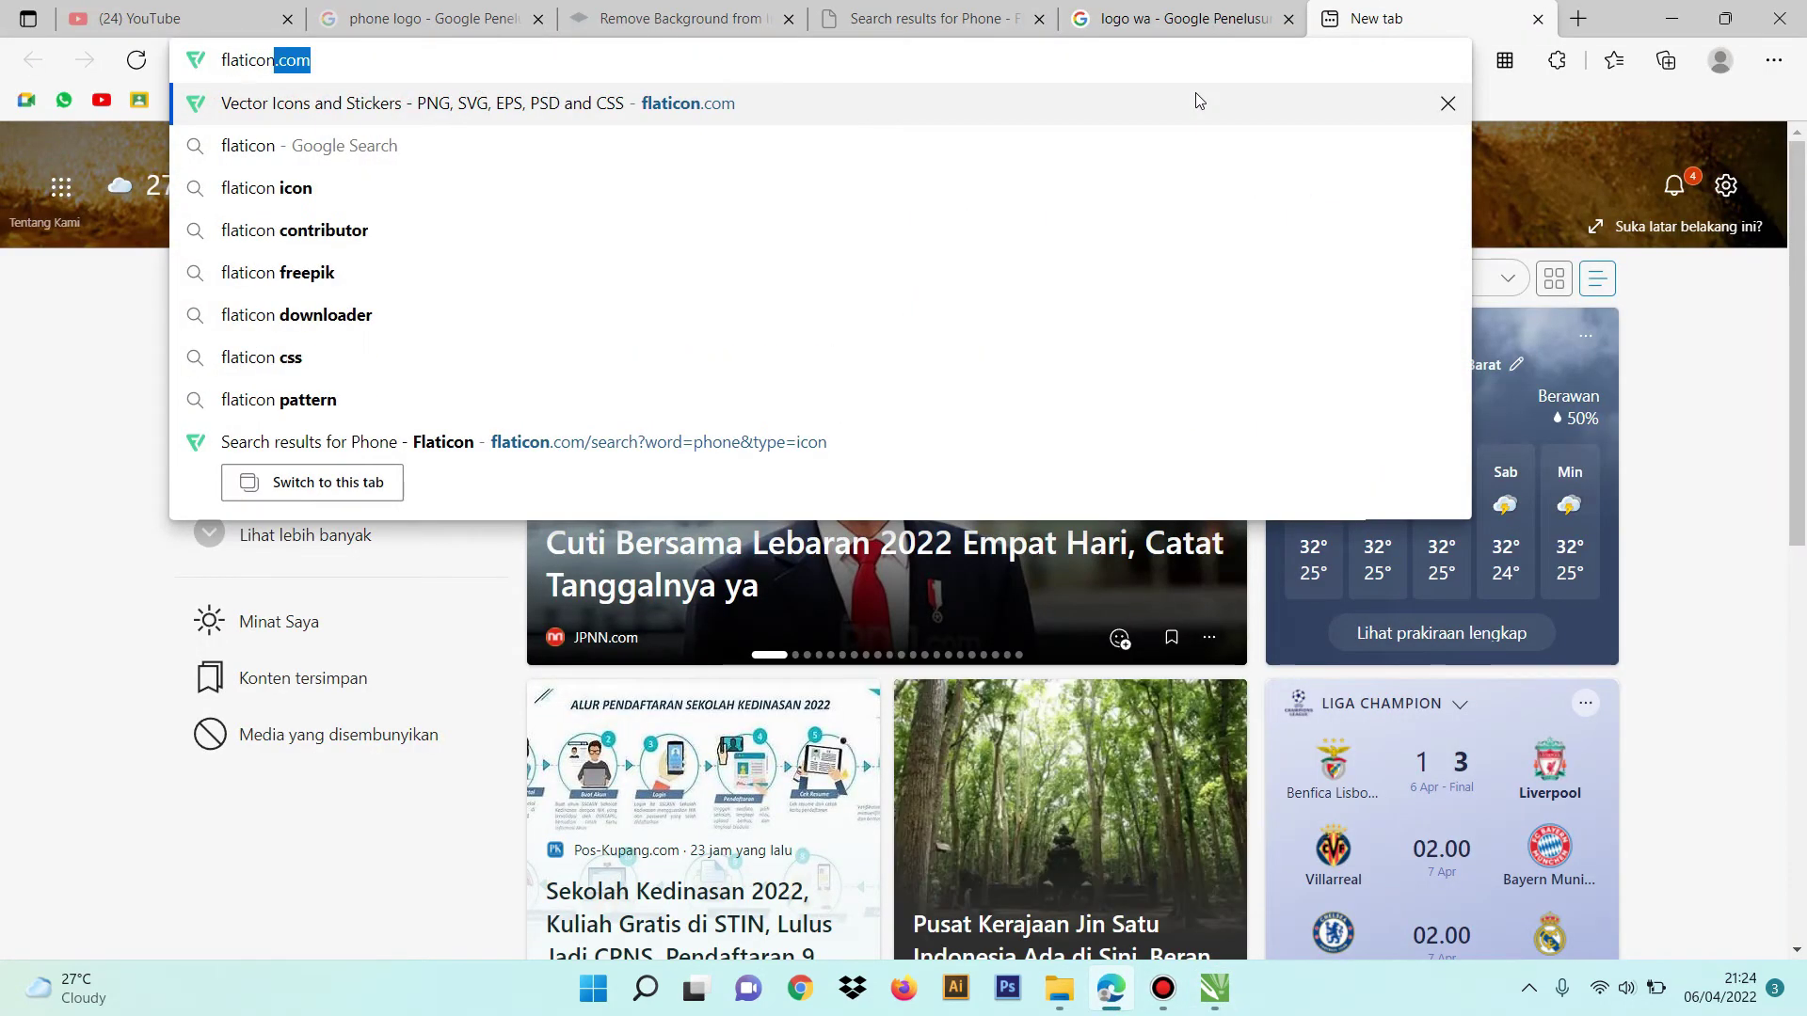
pyautogui.press('Return')
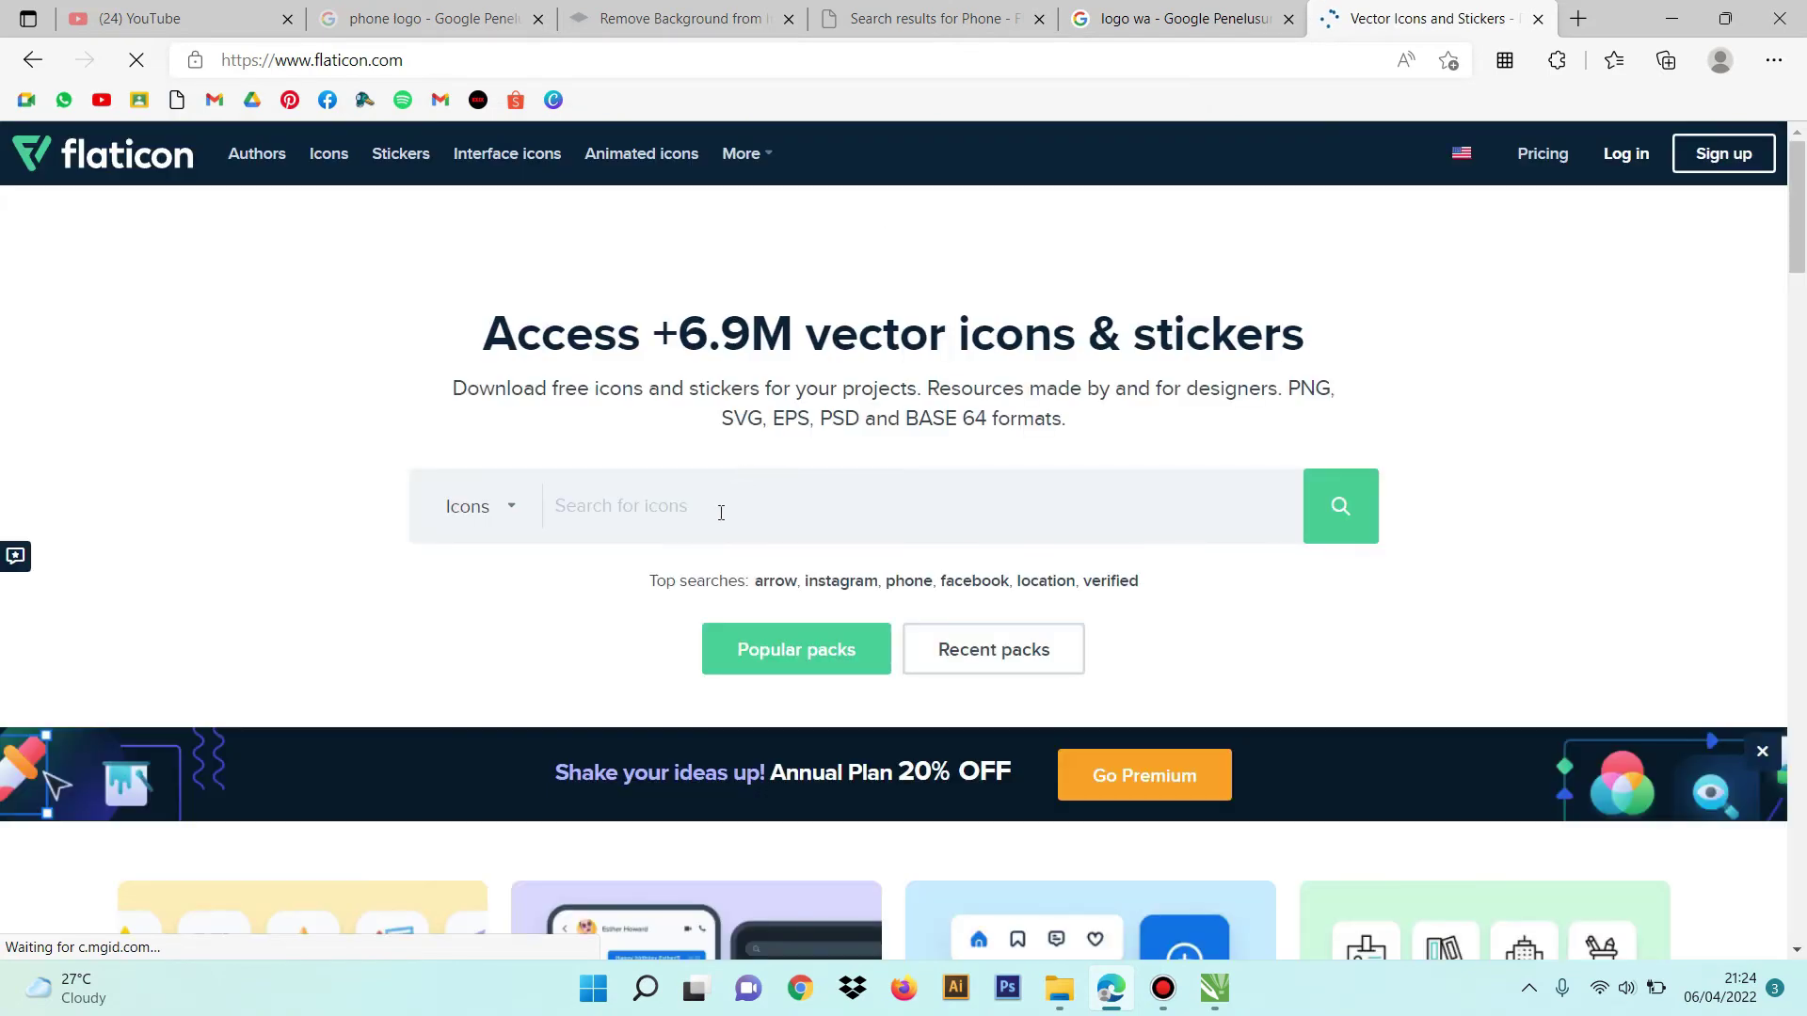
# Search Flaticon for "phone" icons and look through the results for a handset icon
pyautogui.click(721, 512)
pyautogui.write('phone')
pyautogui.press('BackSpace')
pyautogui.click(536, 585)
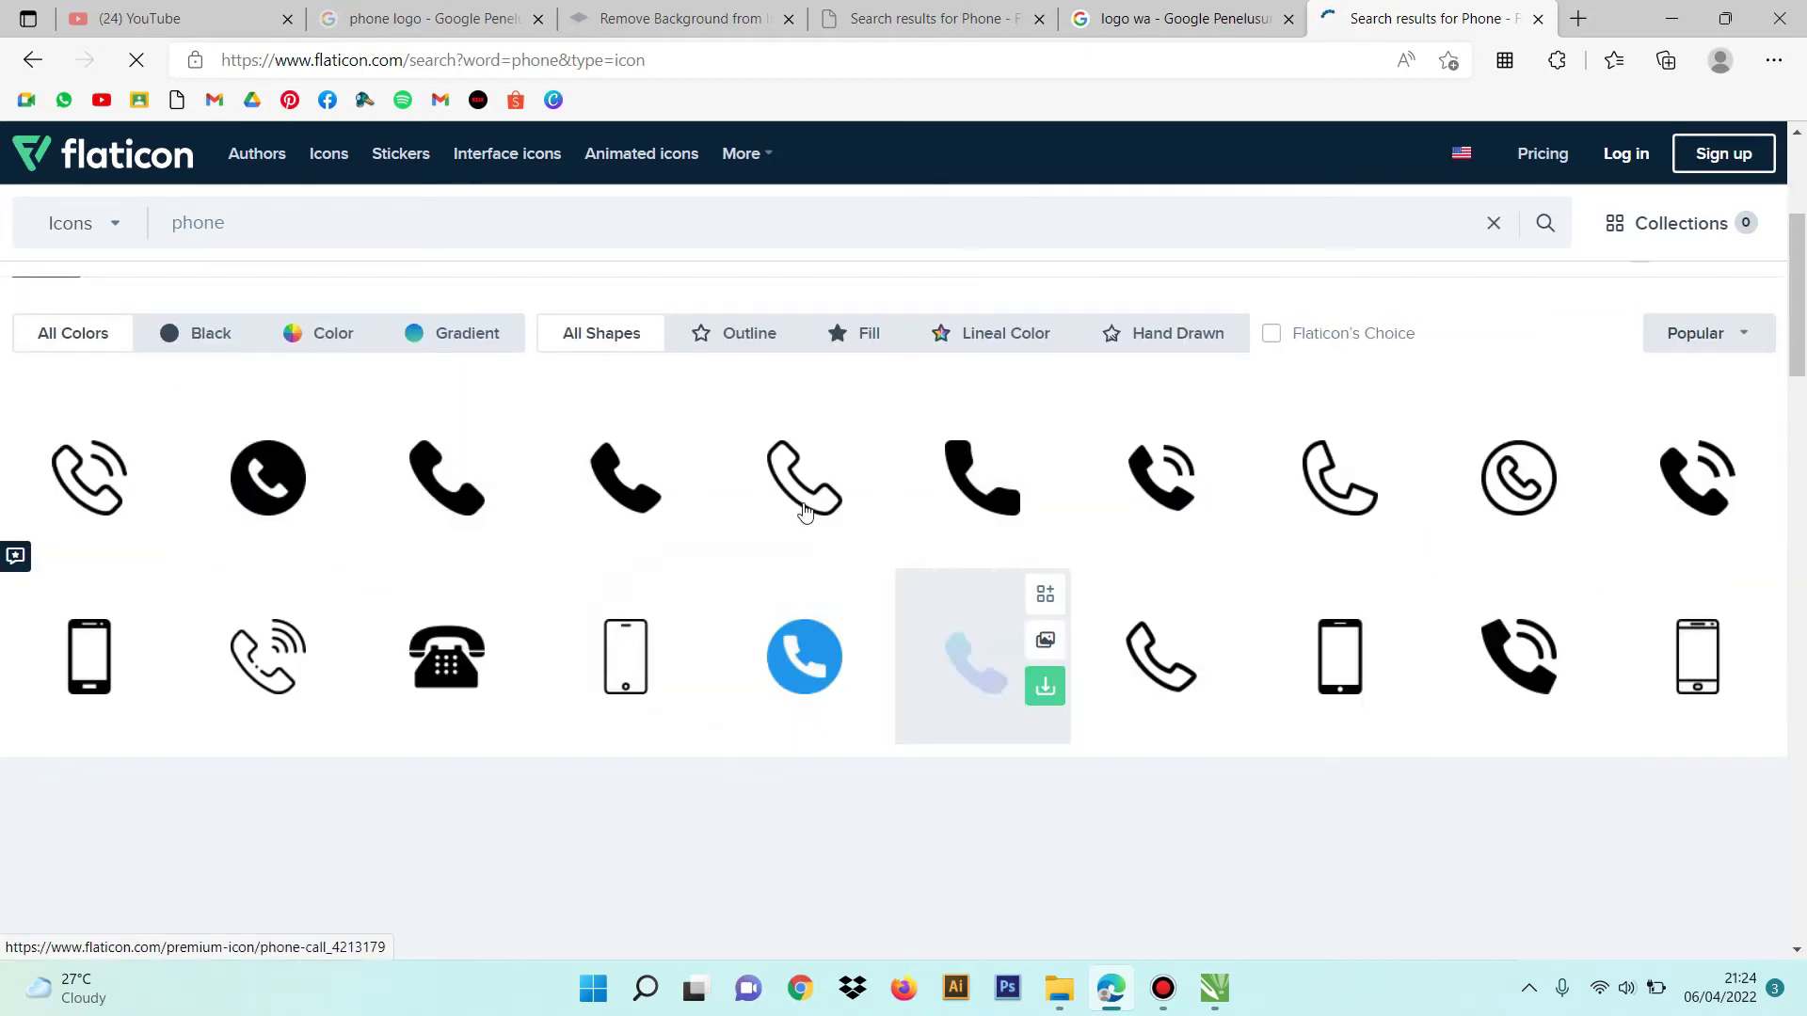
pyautogui.scroll(-5, 800, 508)
pyautogui.scroll(-5, 800, 508)
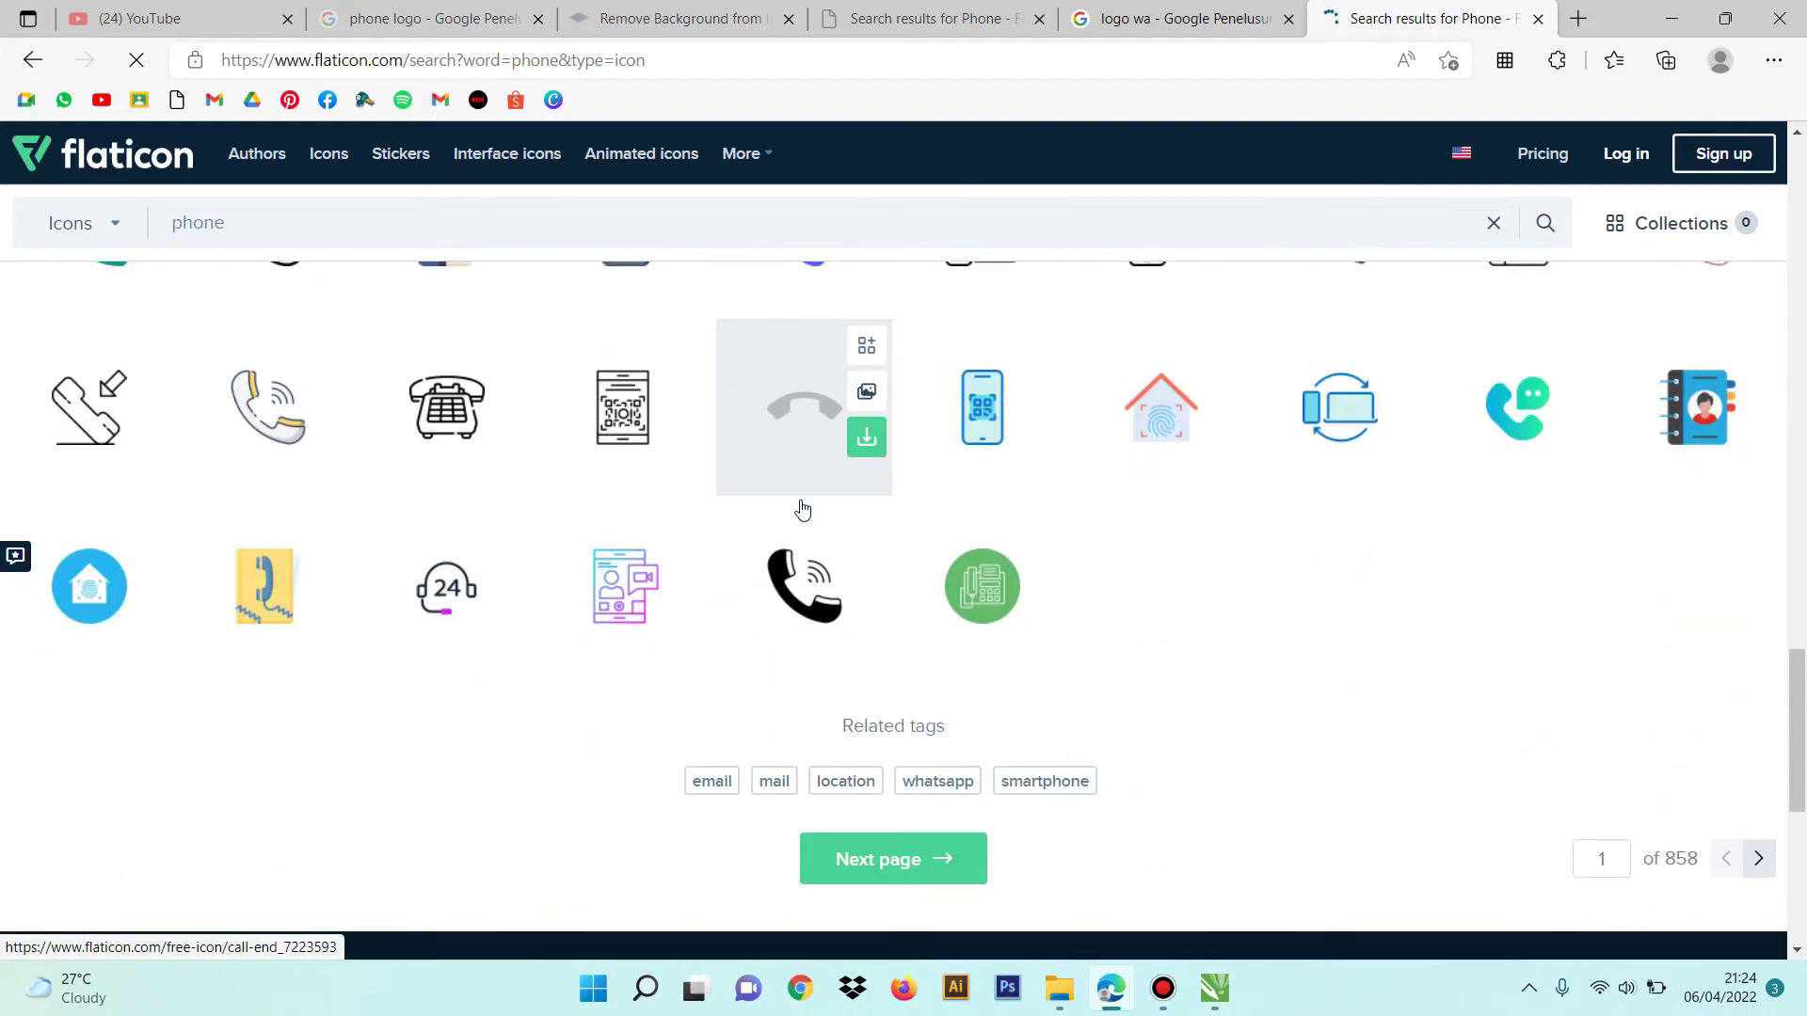
pyautogui.scroll(7, 800, 505)
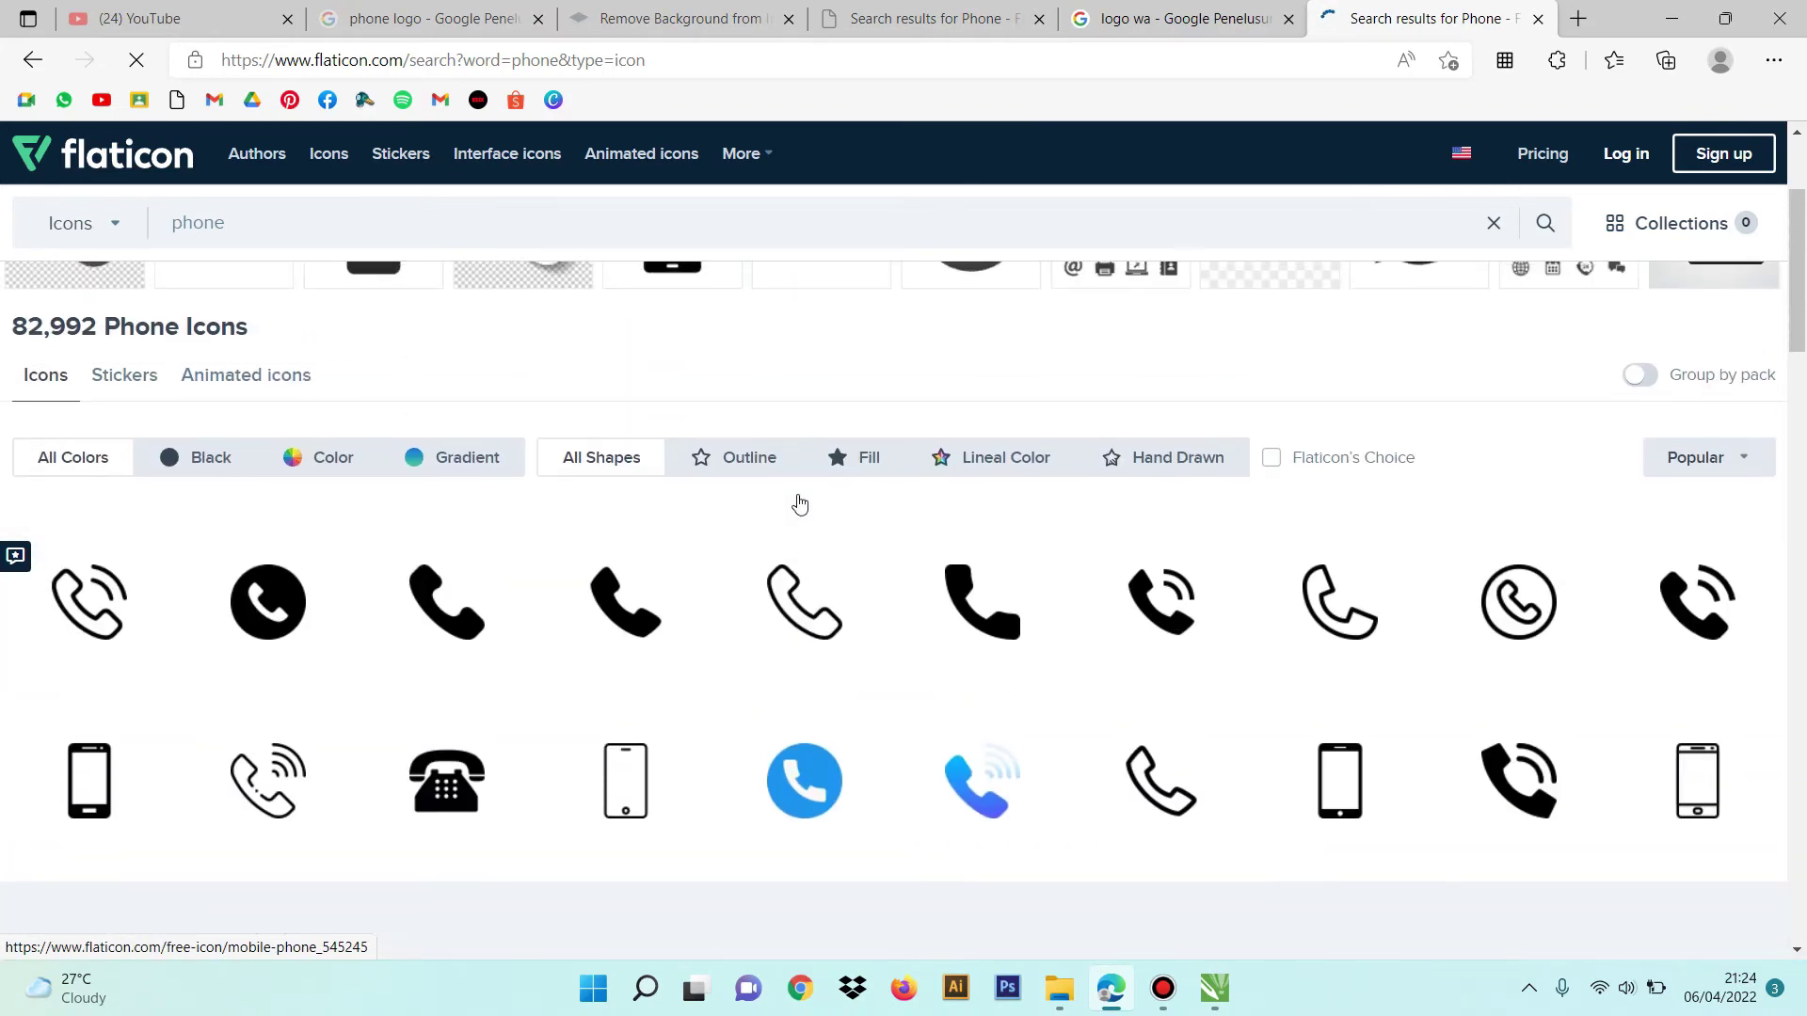
pyautogui.scroll(-4, 622, 494)
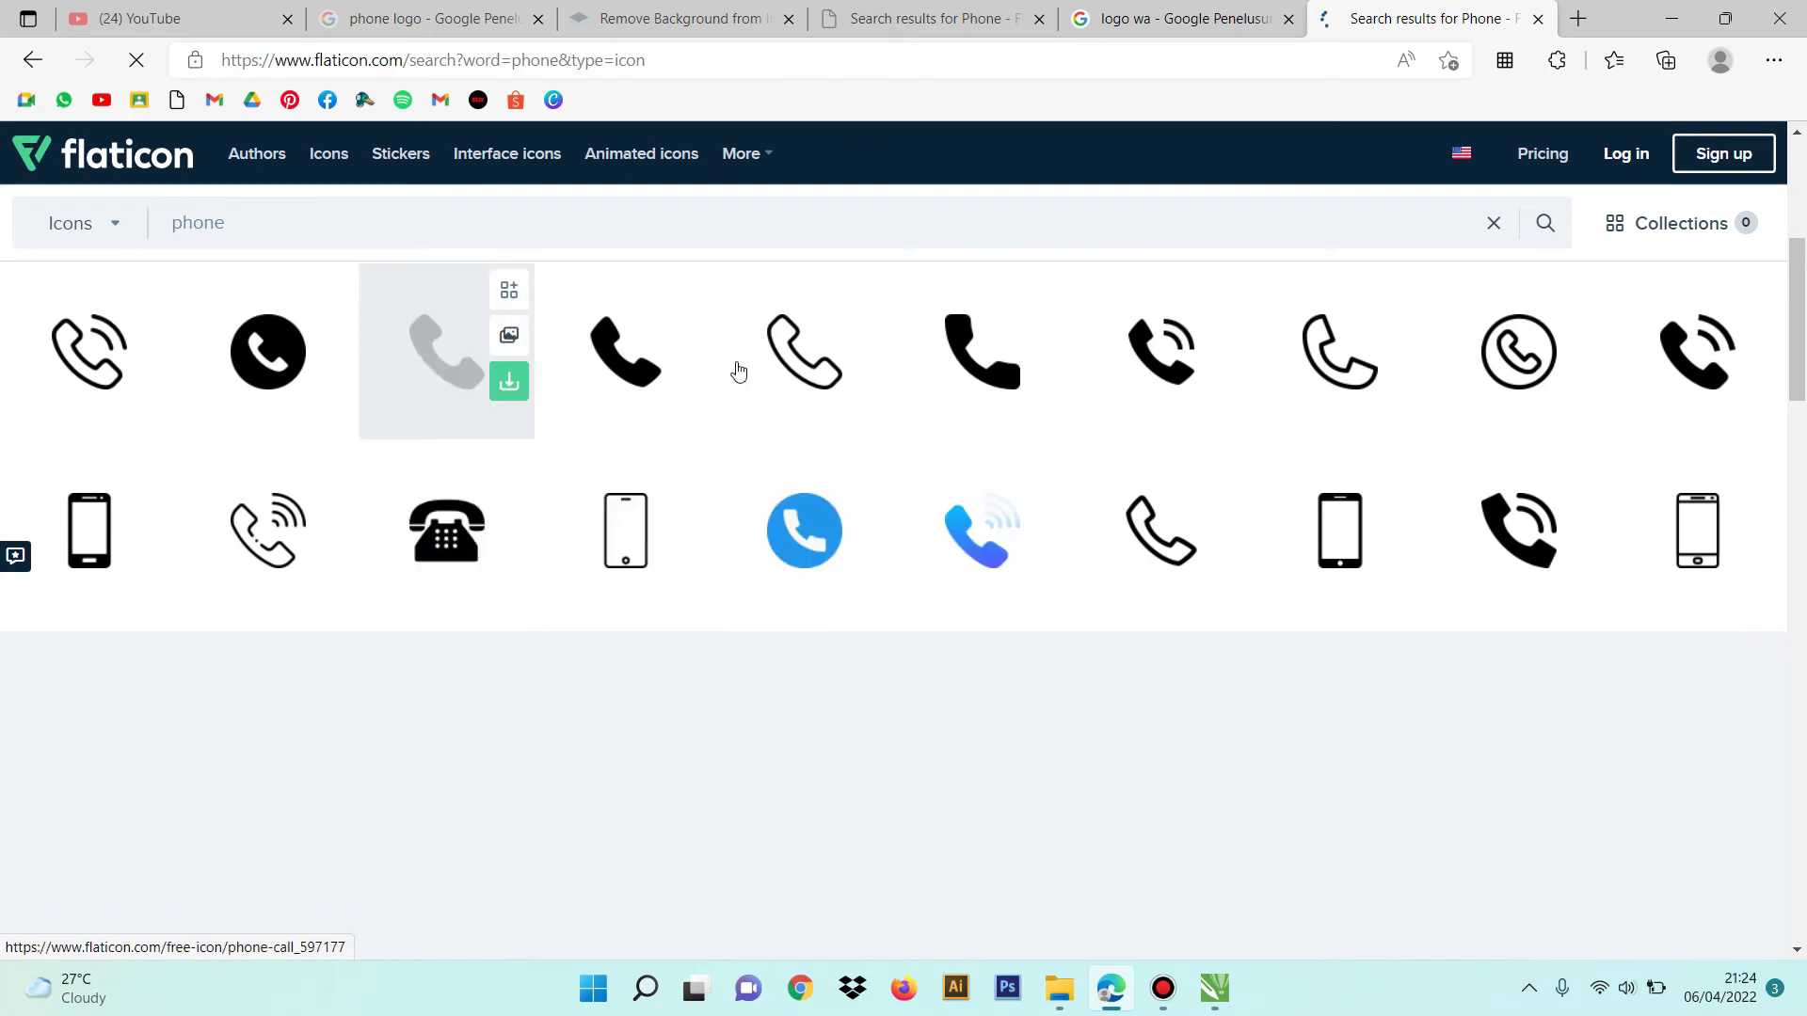
# Switch back to CorelDRAW, import phone-call from Downloads, and place it beside the green square at about 1.64 cm wide
pyautogui.click(1211, 986)
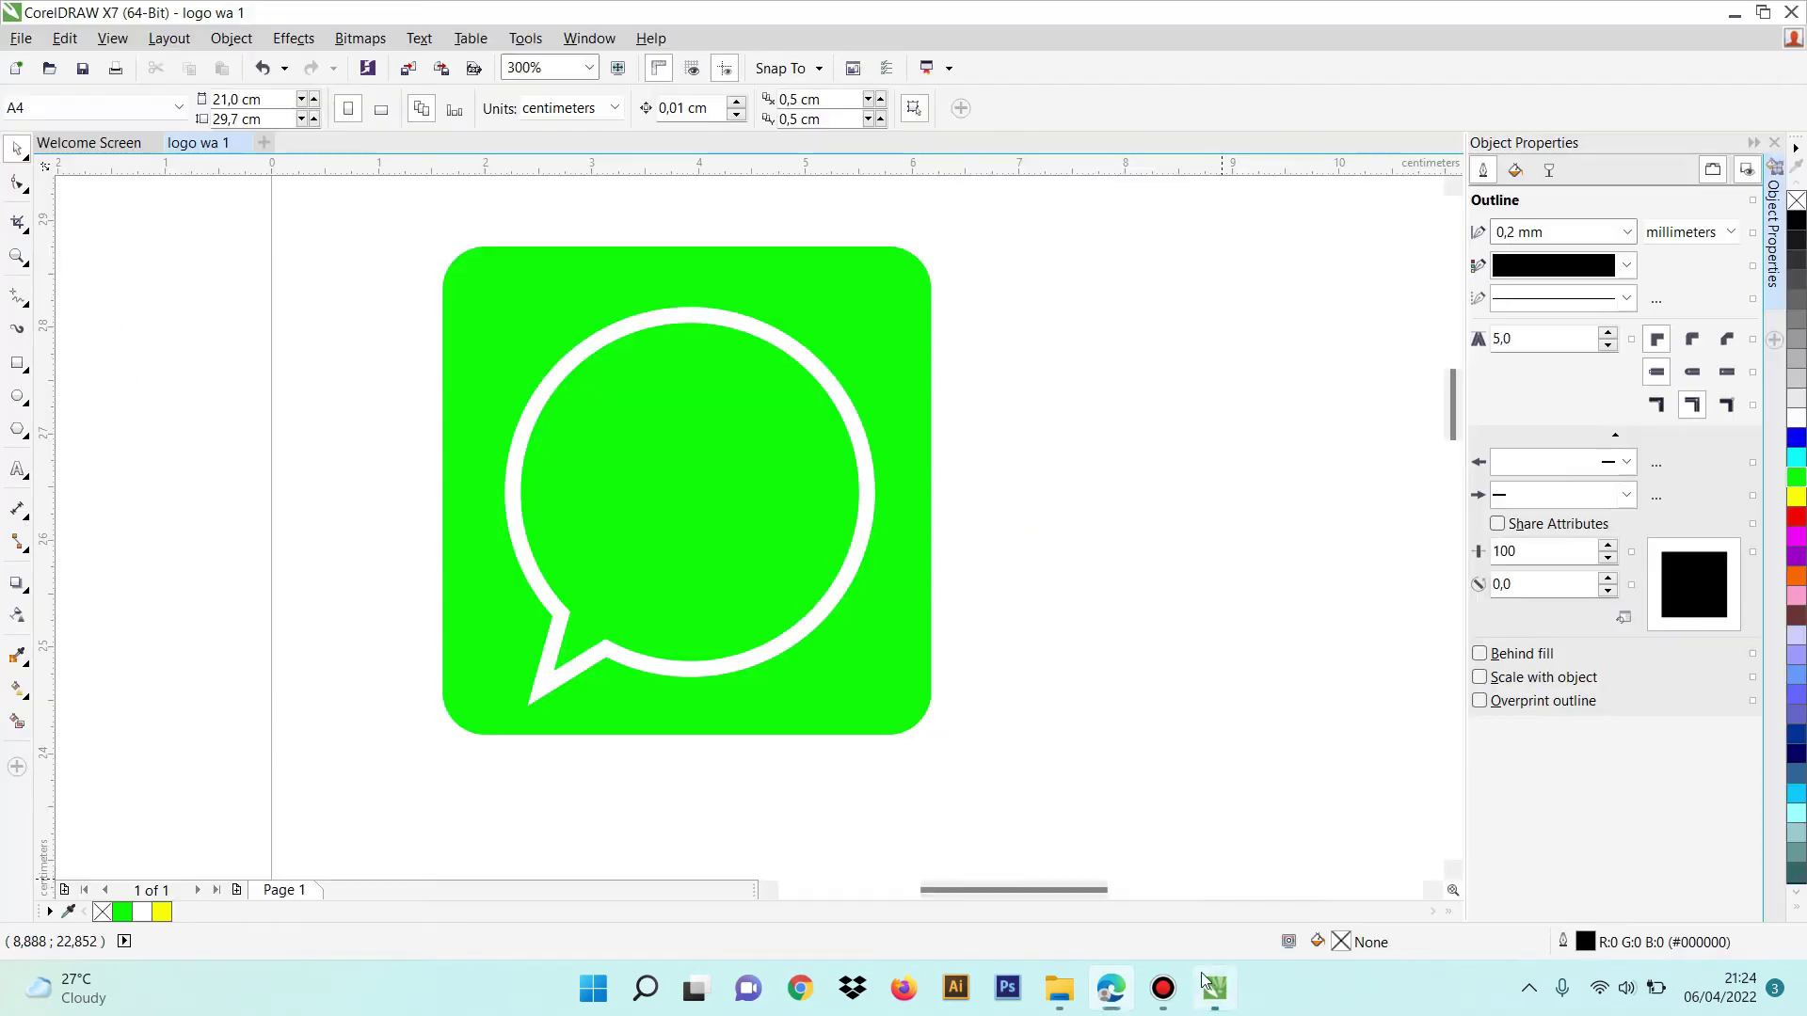
pyautogui.click(20, 41)
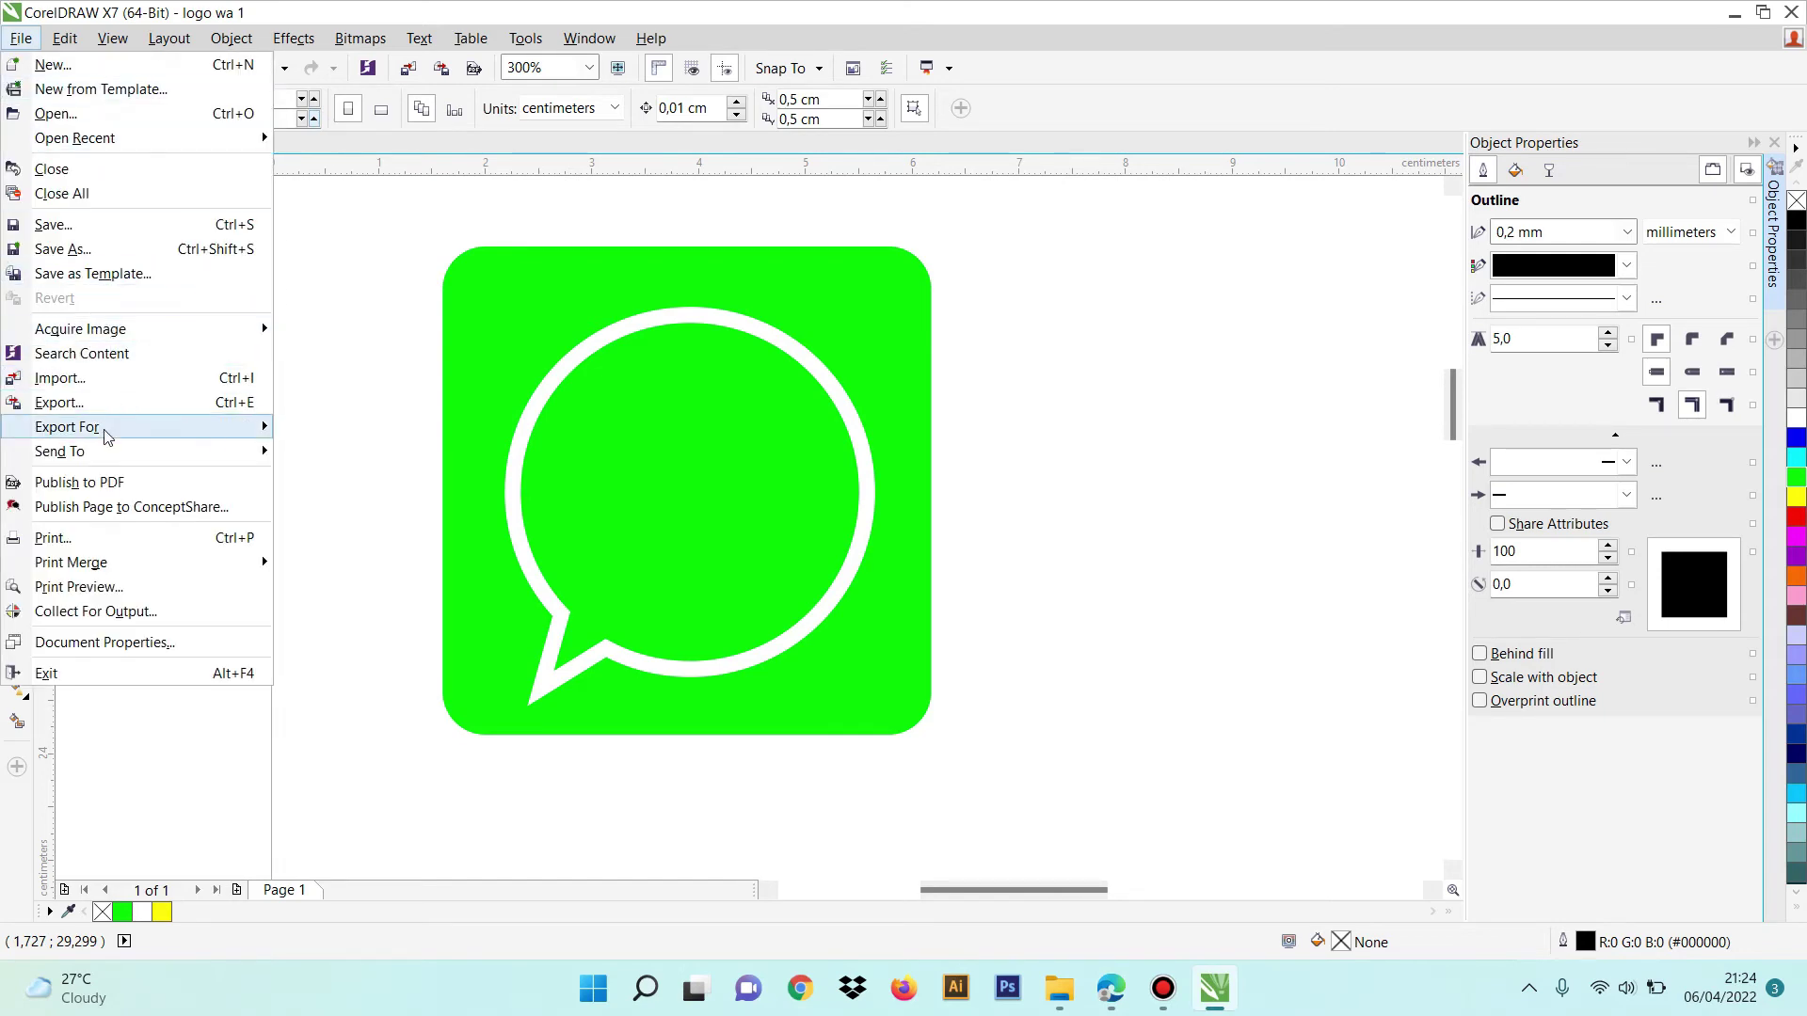
pyautogui.click(58, 378)
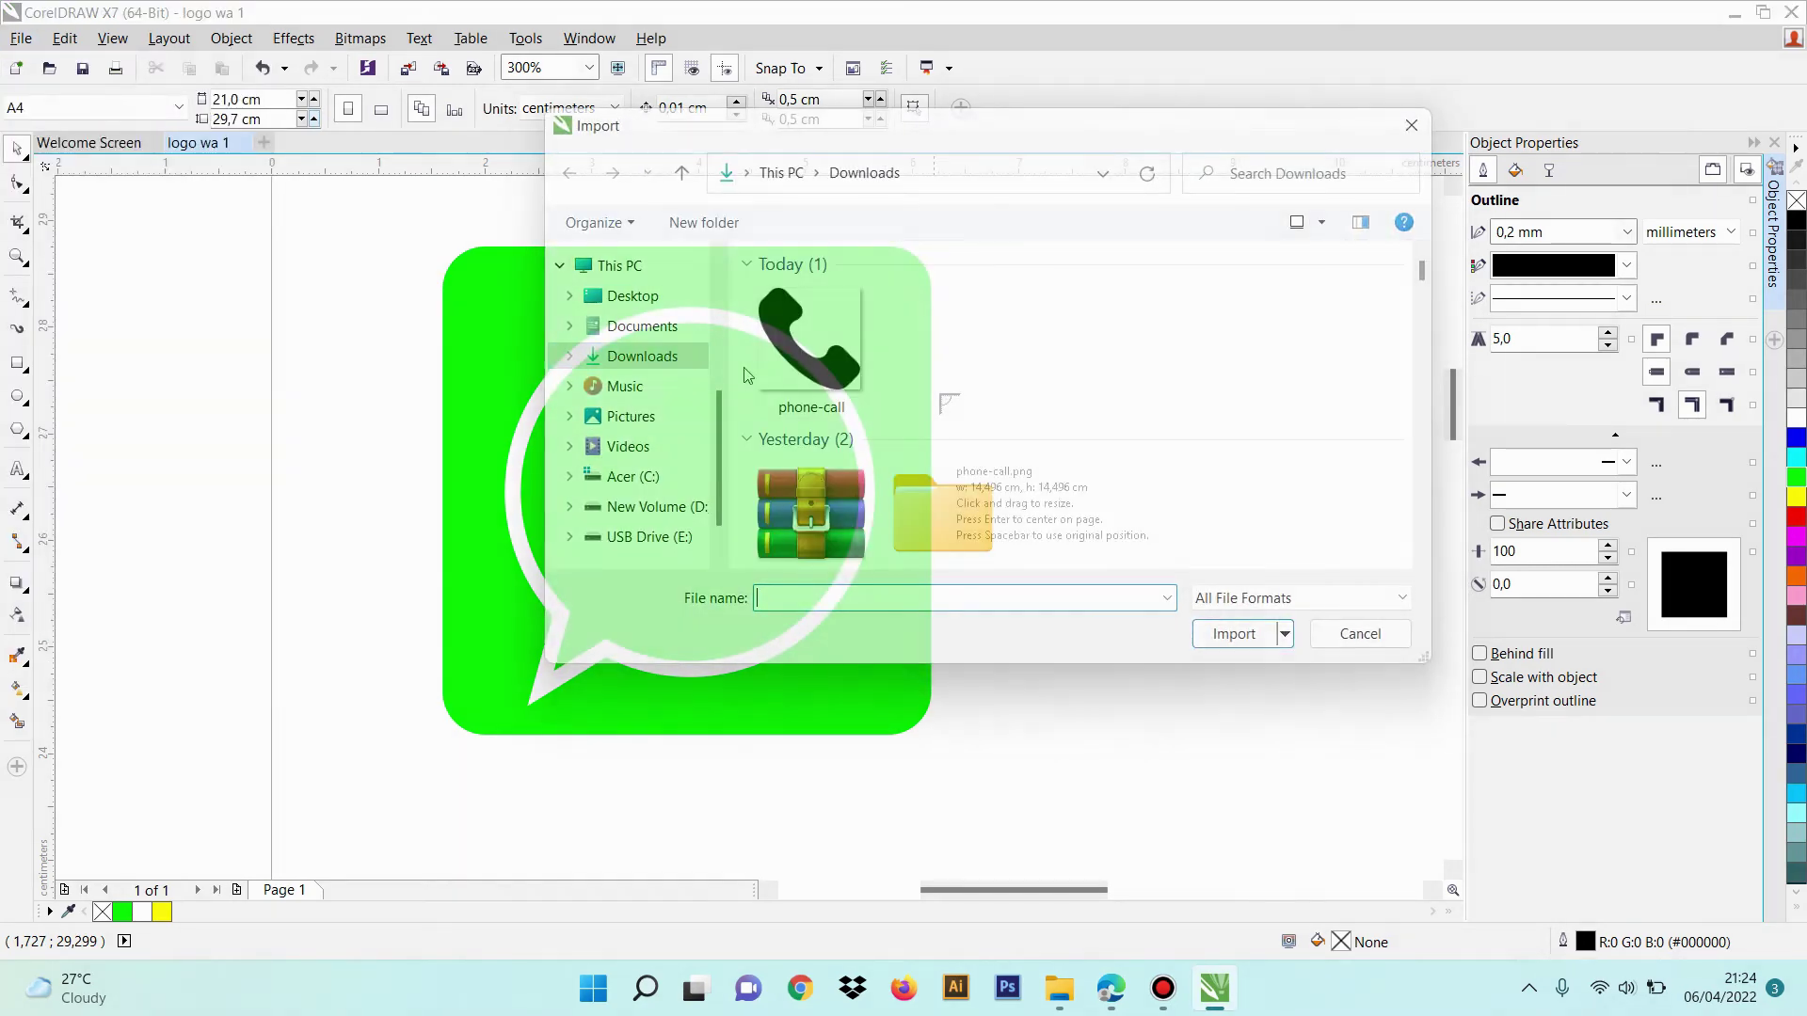
pyautogui.moveTo(972, 325); pyautogui.dragTo(1157, 509)
pyautogui.moveTo(1104, 444); pyautogui.dragTo(1216, 501)
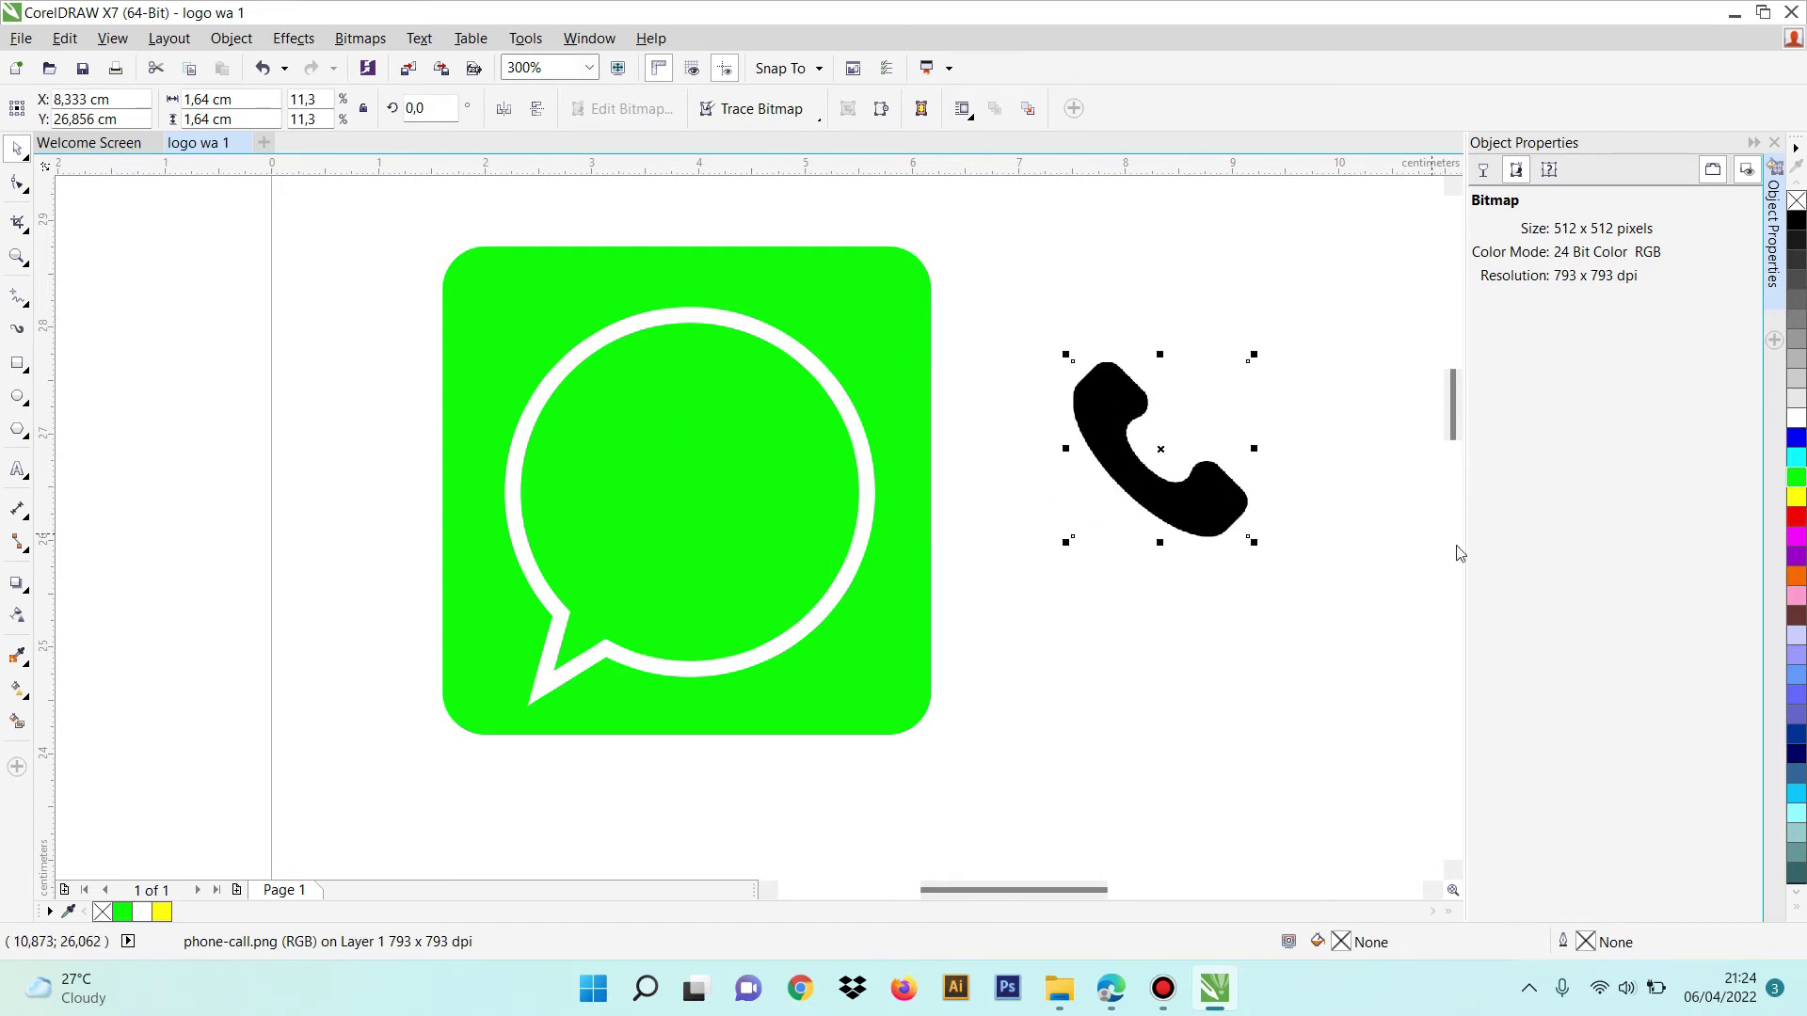
# Start Replace Colors on the phone bitmap, reset its settings, and sample the phone's black as the old color
pyautogui.press('Escape')
pyautogui.click(1180, 508)
pyautogui.click(293, 38)
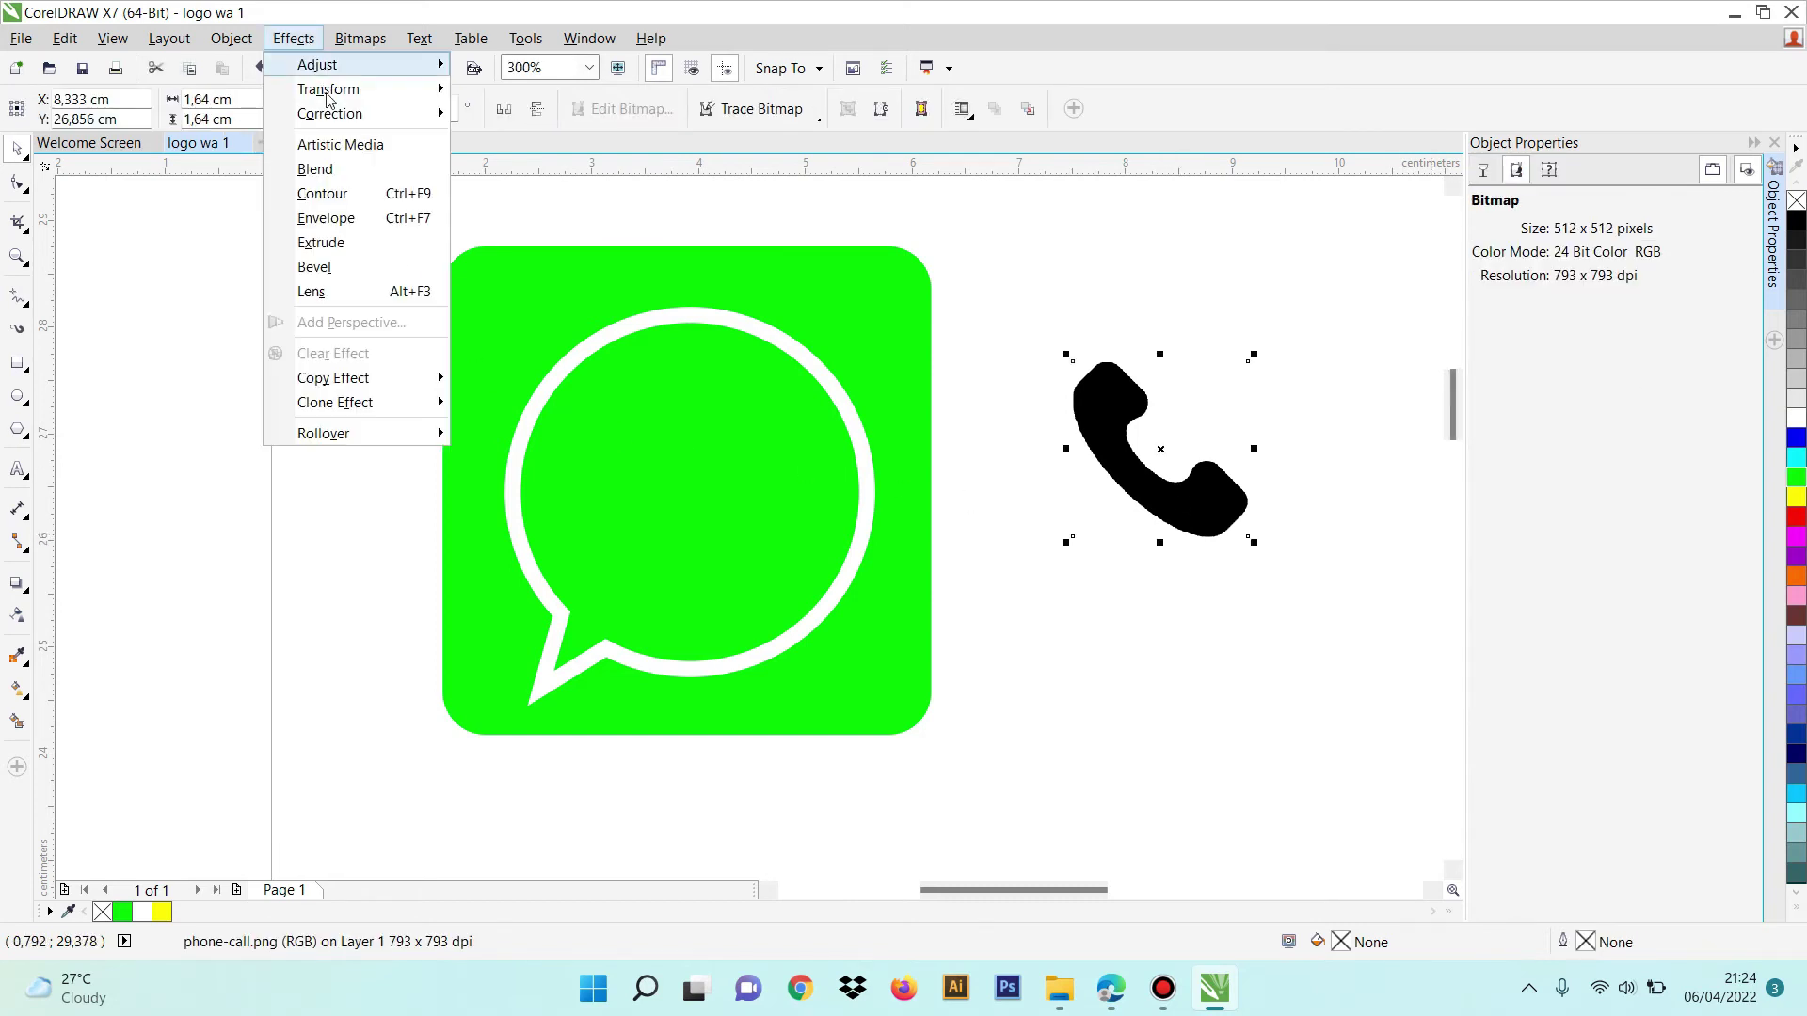
pyautogui.press('Escape')
pyautogui.click(293, 37)
pyautogui.moveTo(317, 64)
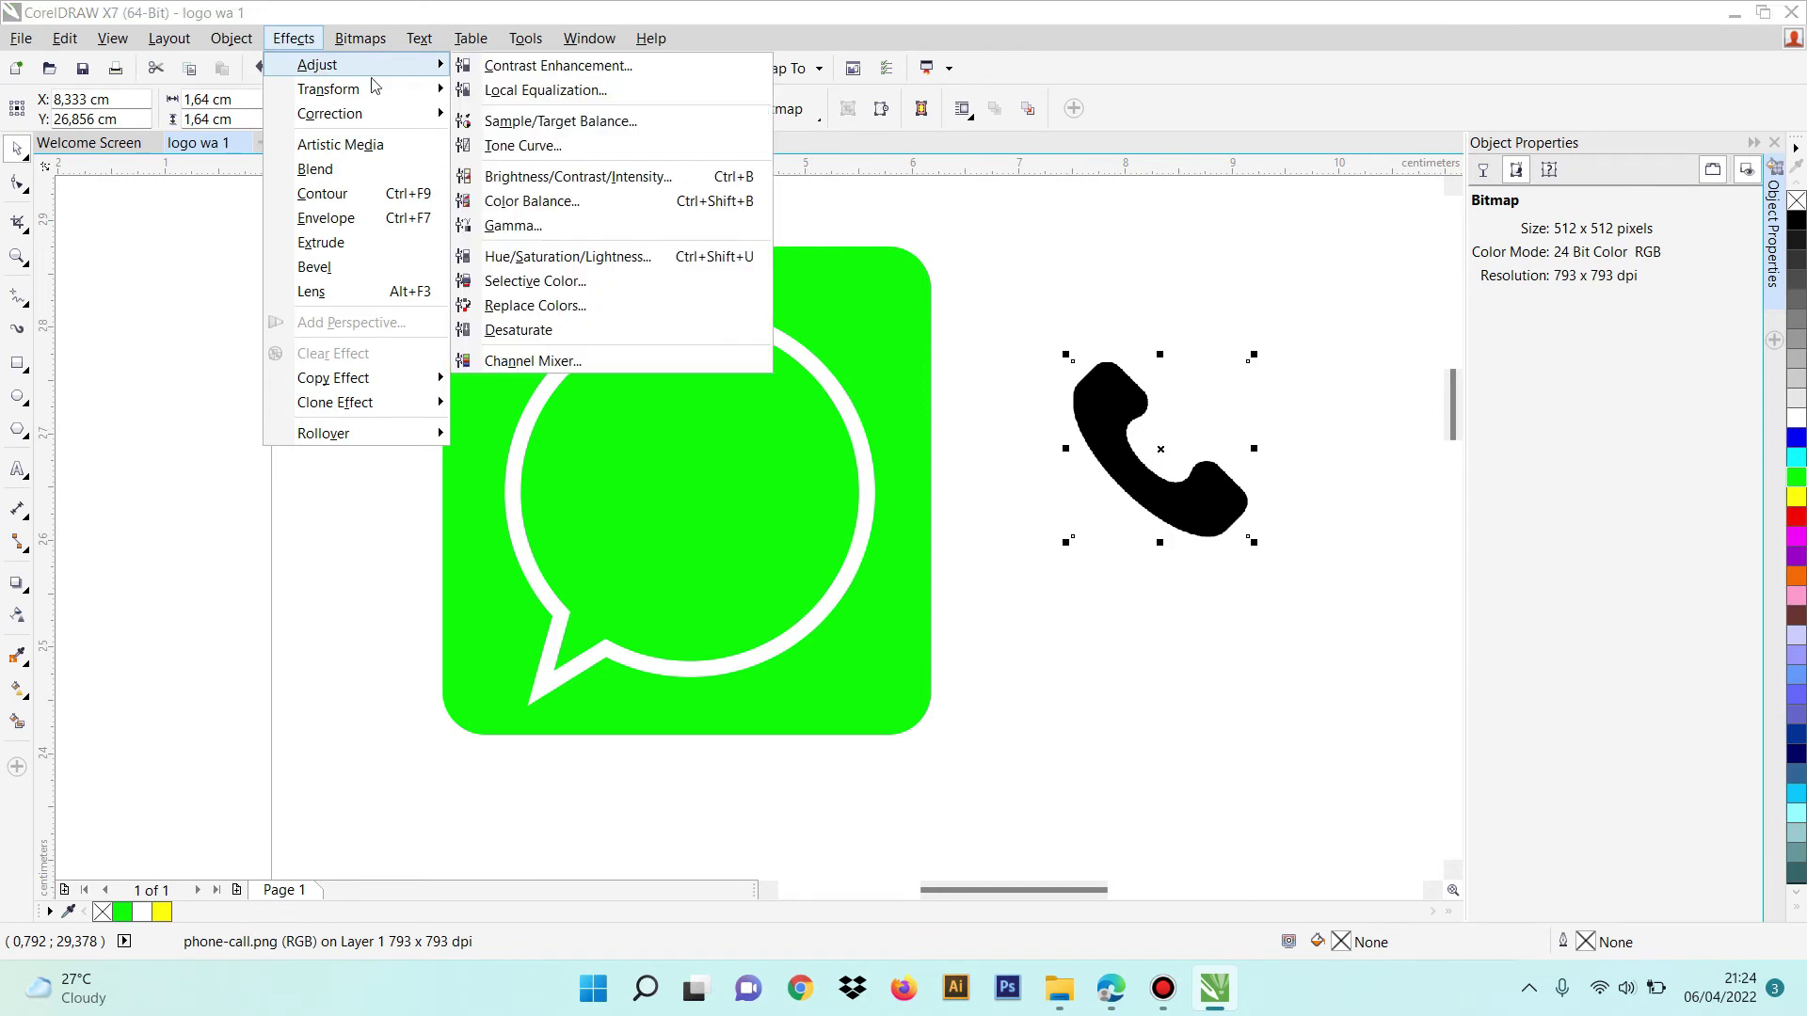
pyautogui.click(534, 304)
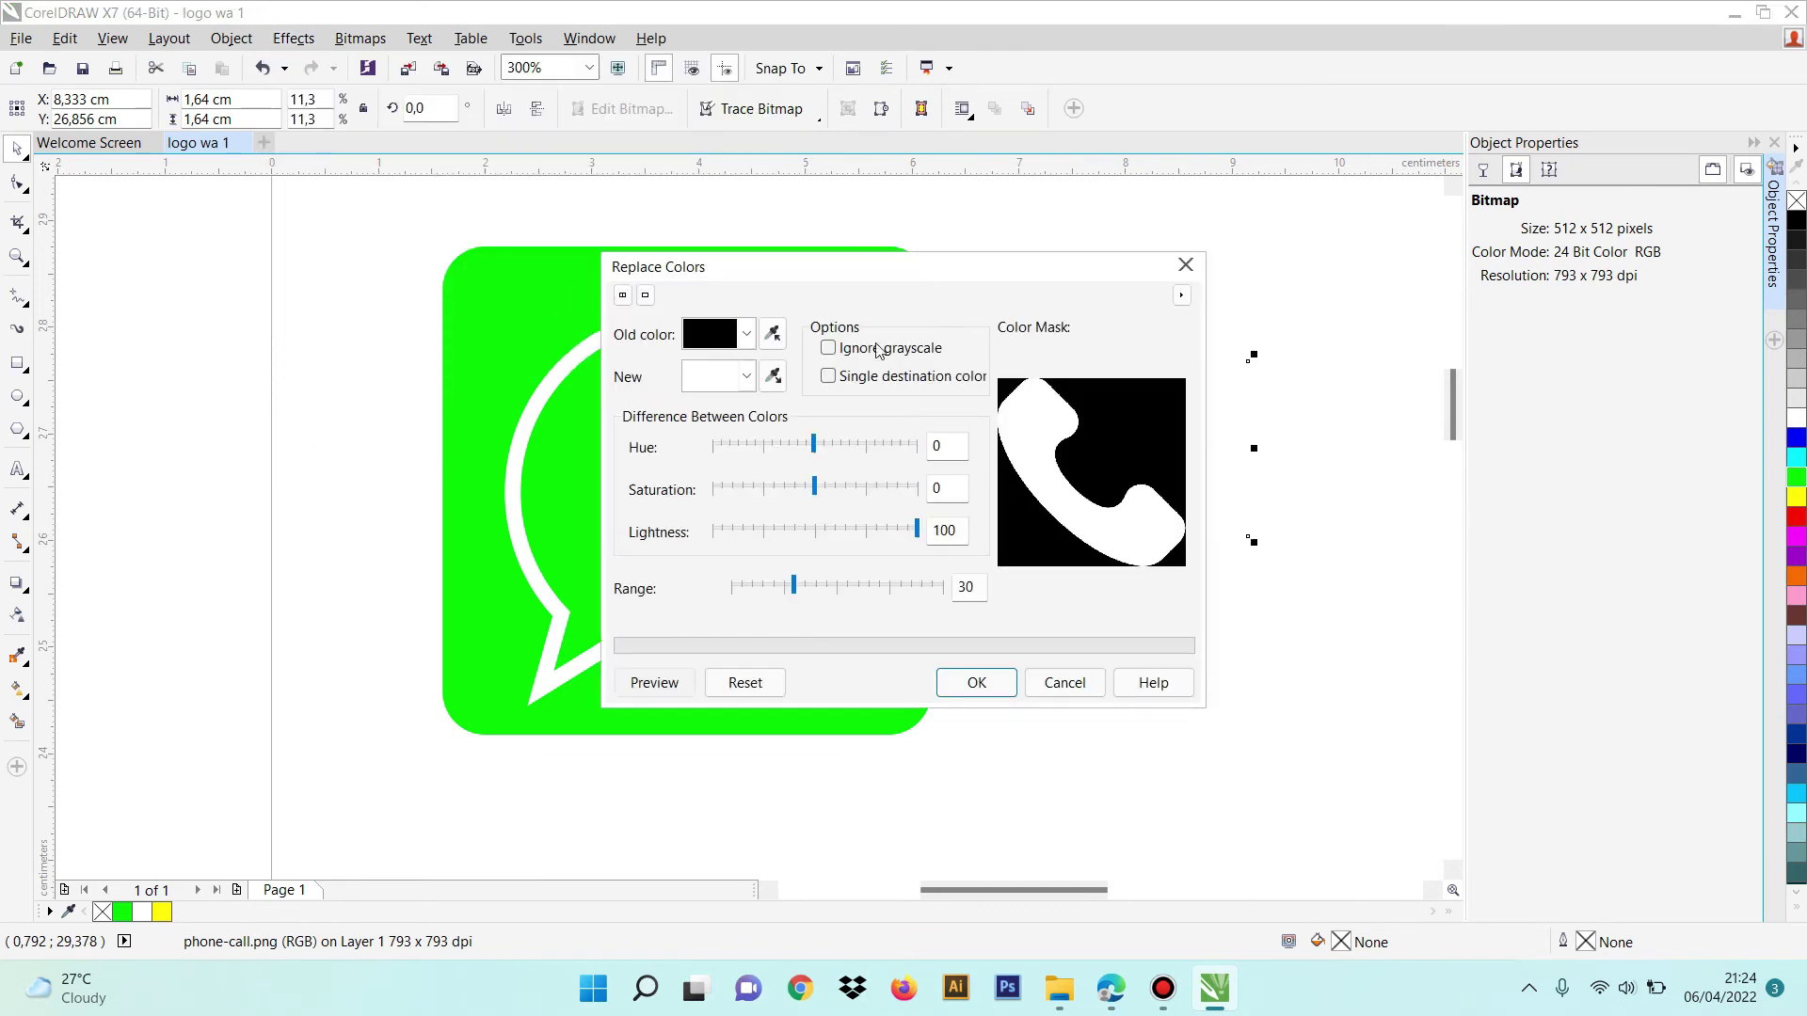
pyautogui.moveTo(1042, 278); pyautogui.dragTo(598, 276)
pyautogui.click(329, 684)
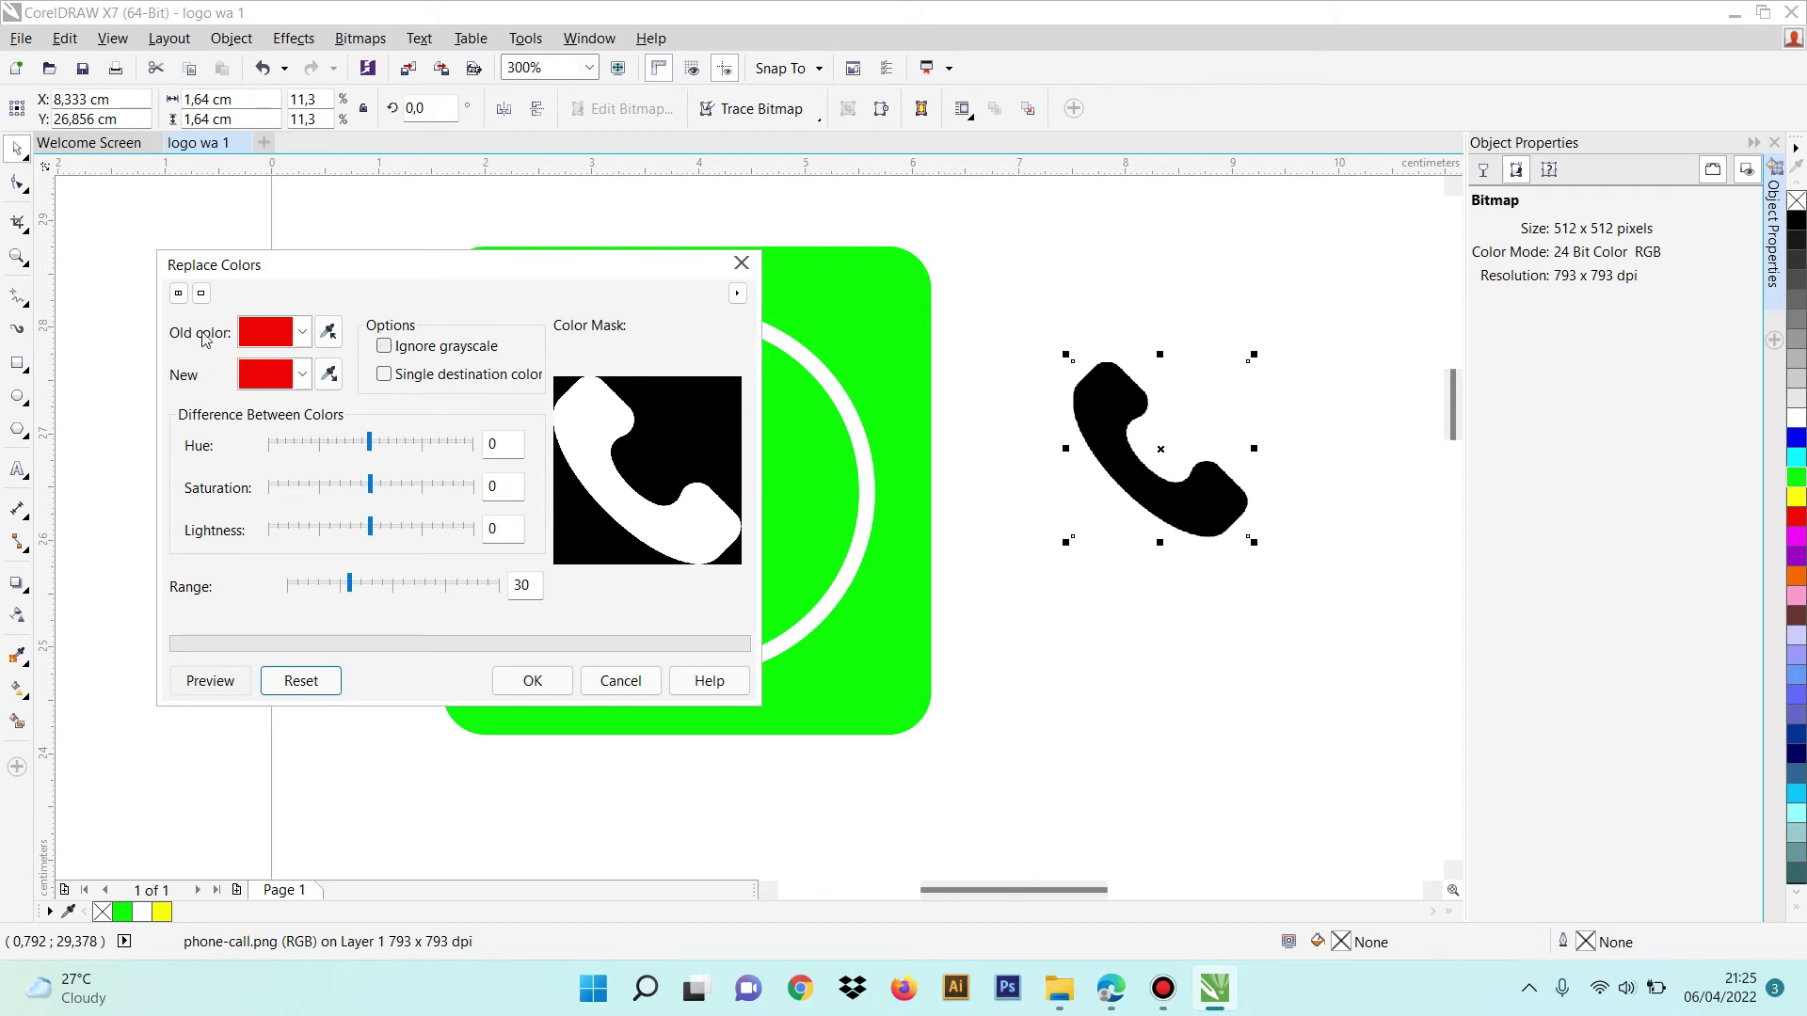
pyautogui.click(328, 332)
pyautogui.click(1111, 404)
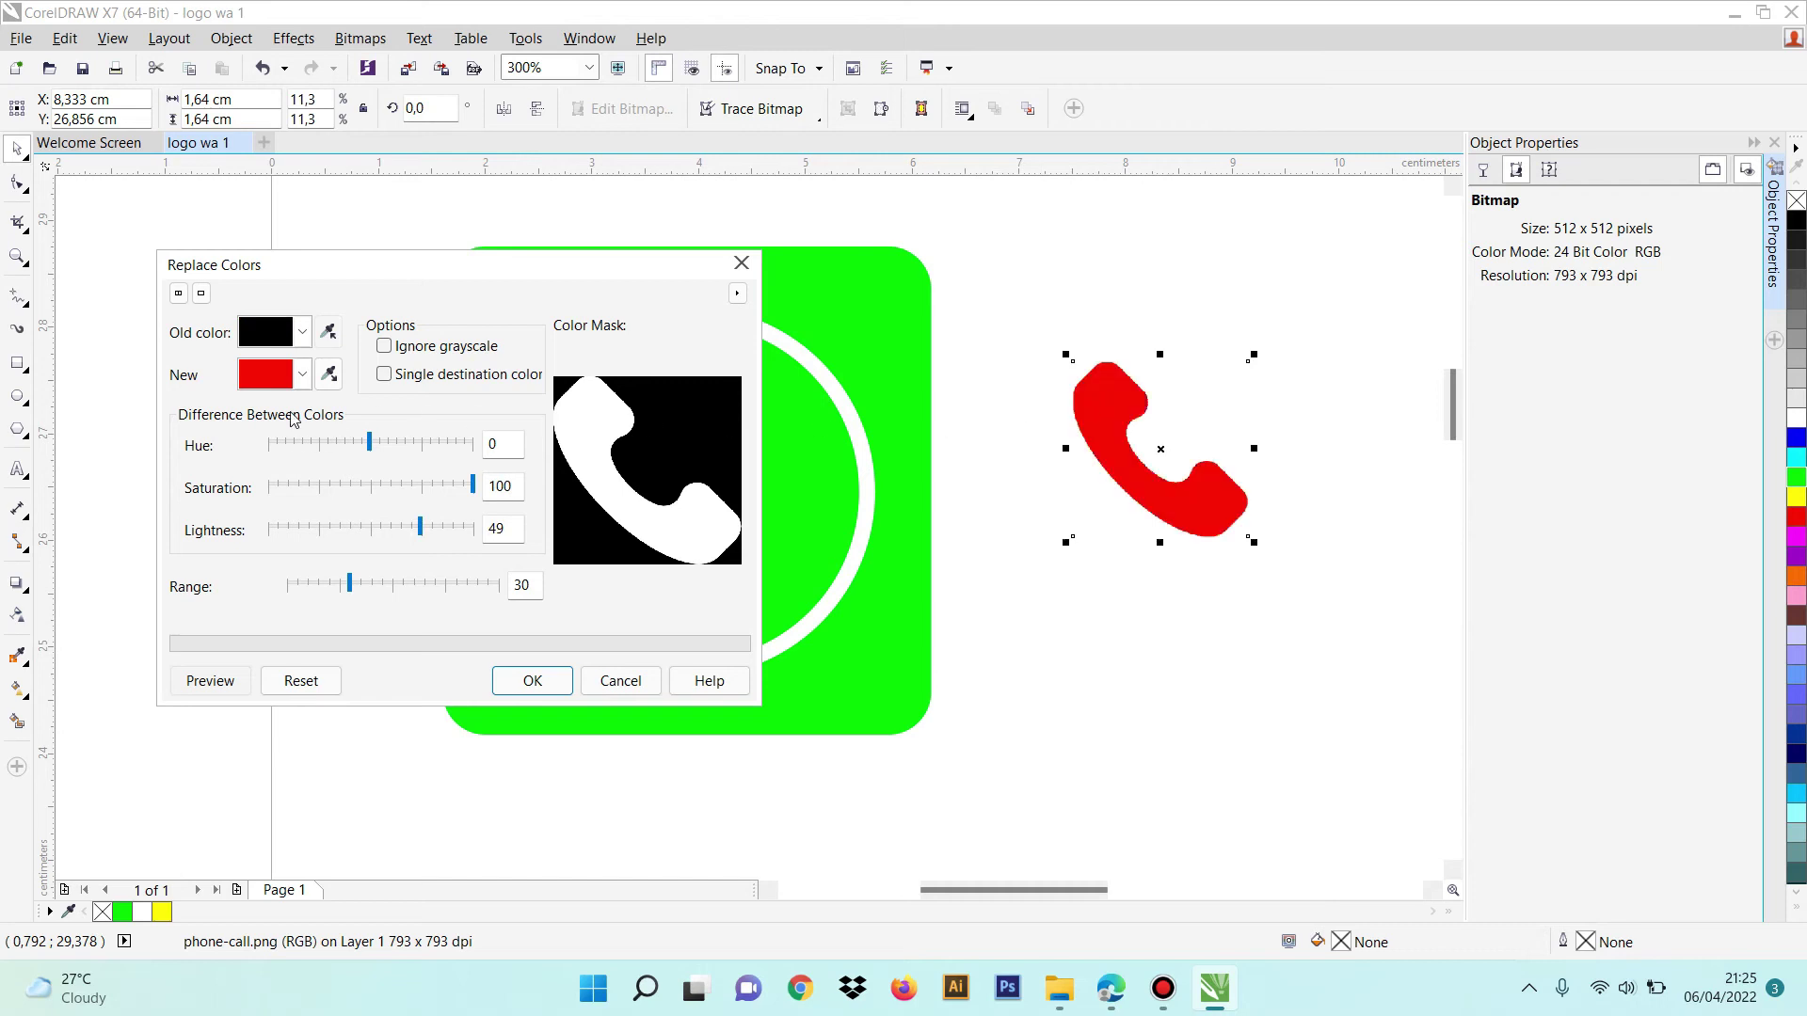
# Replace the phone's black with white, and move the phone to the middle of the speech bubble
pyautogui.click(303, 376)
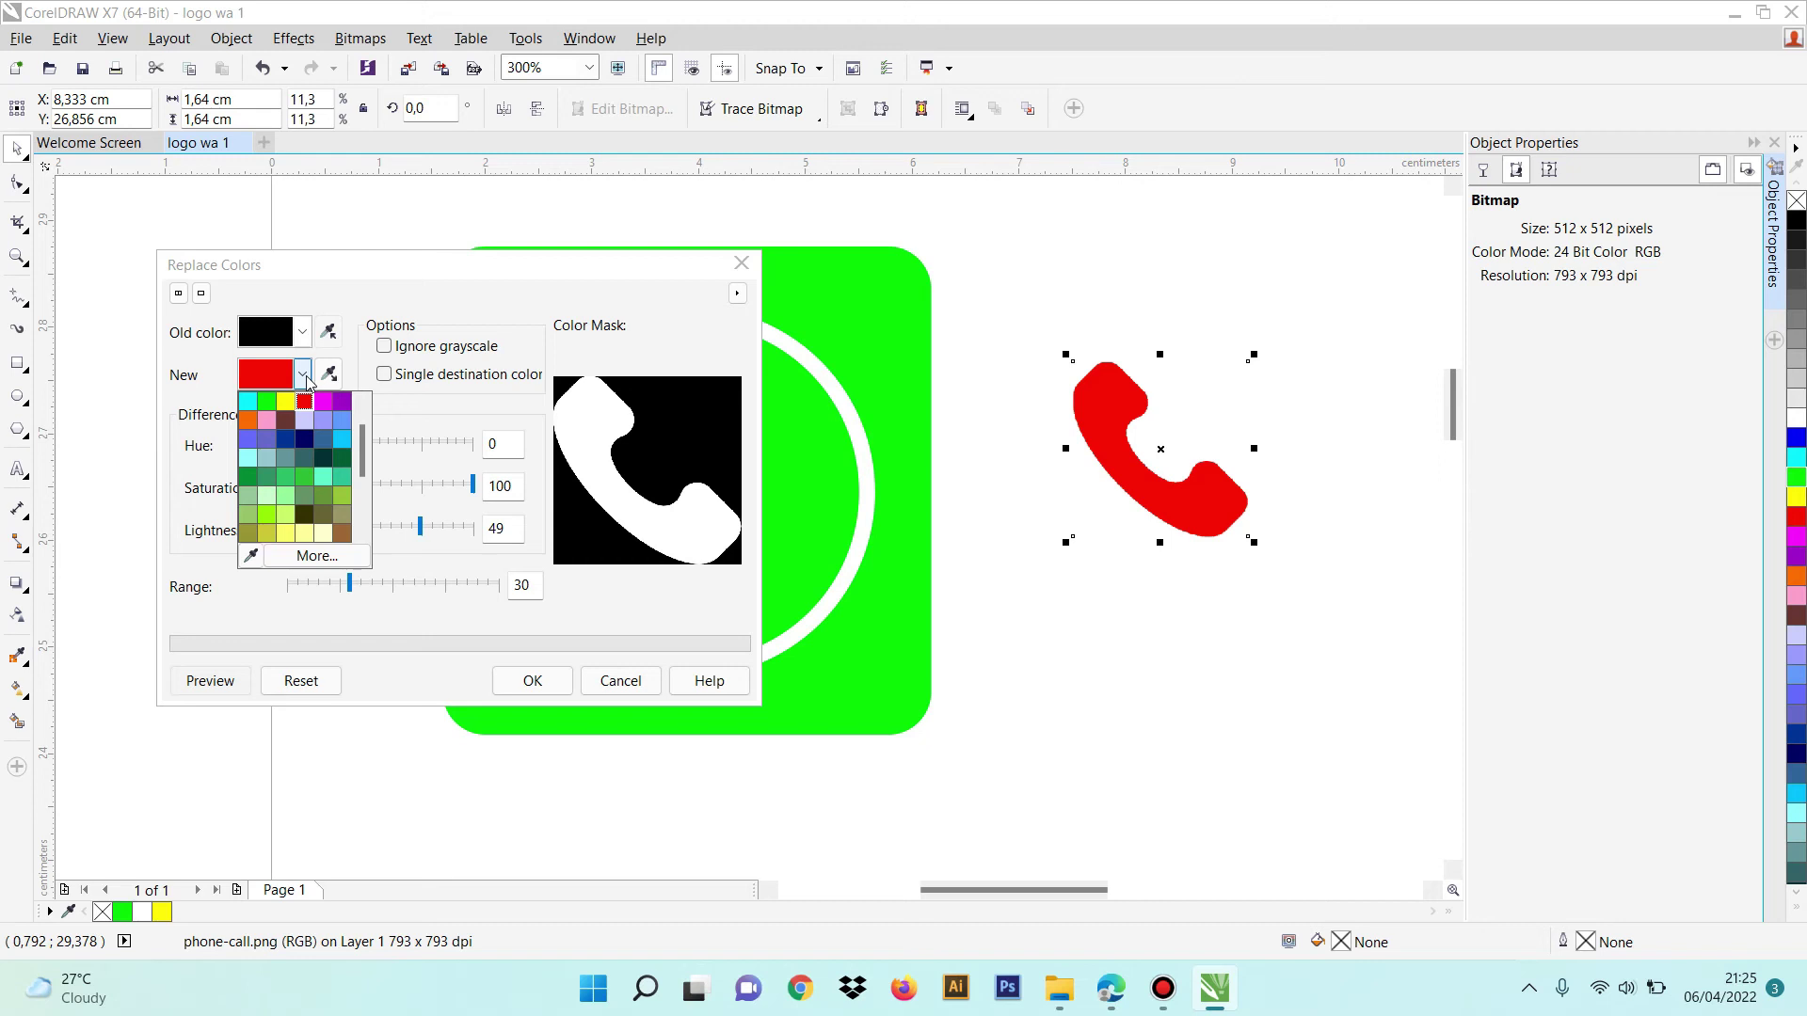
pyautogui.click(317, 556)
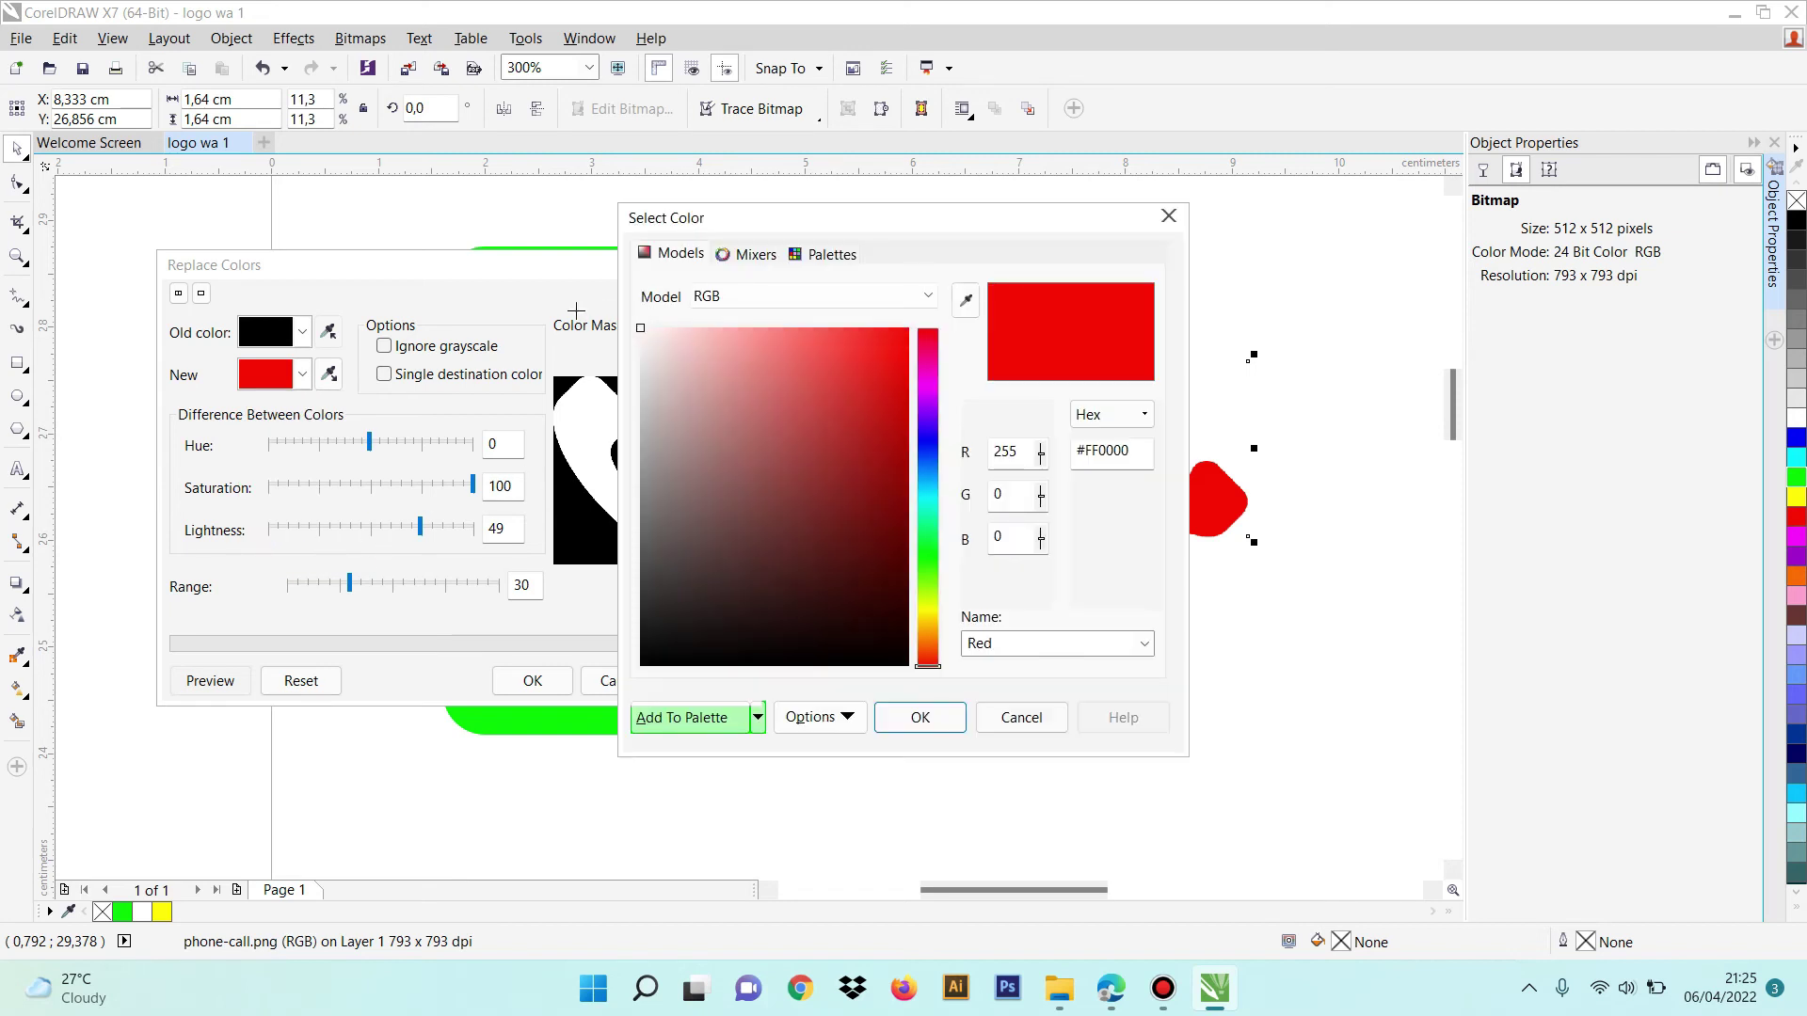
pyautogui.moveTo(576, 311); pyautogui.dragTo(576, 310)
pyautogui.click(919, 716)
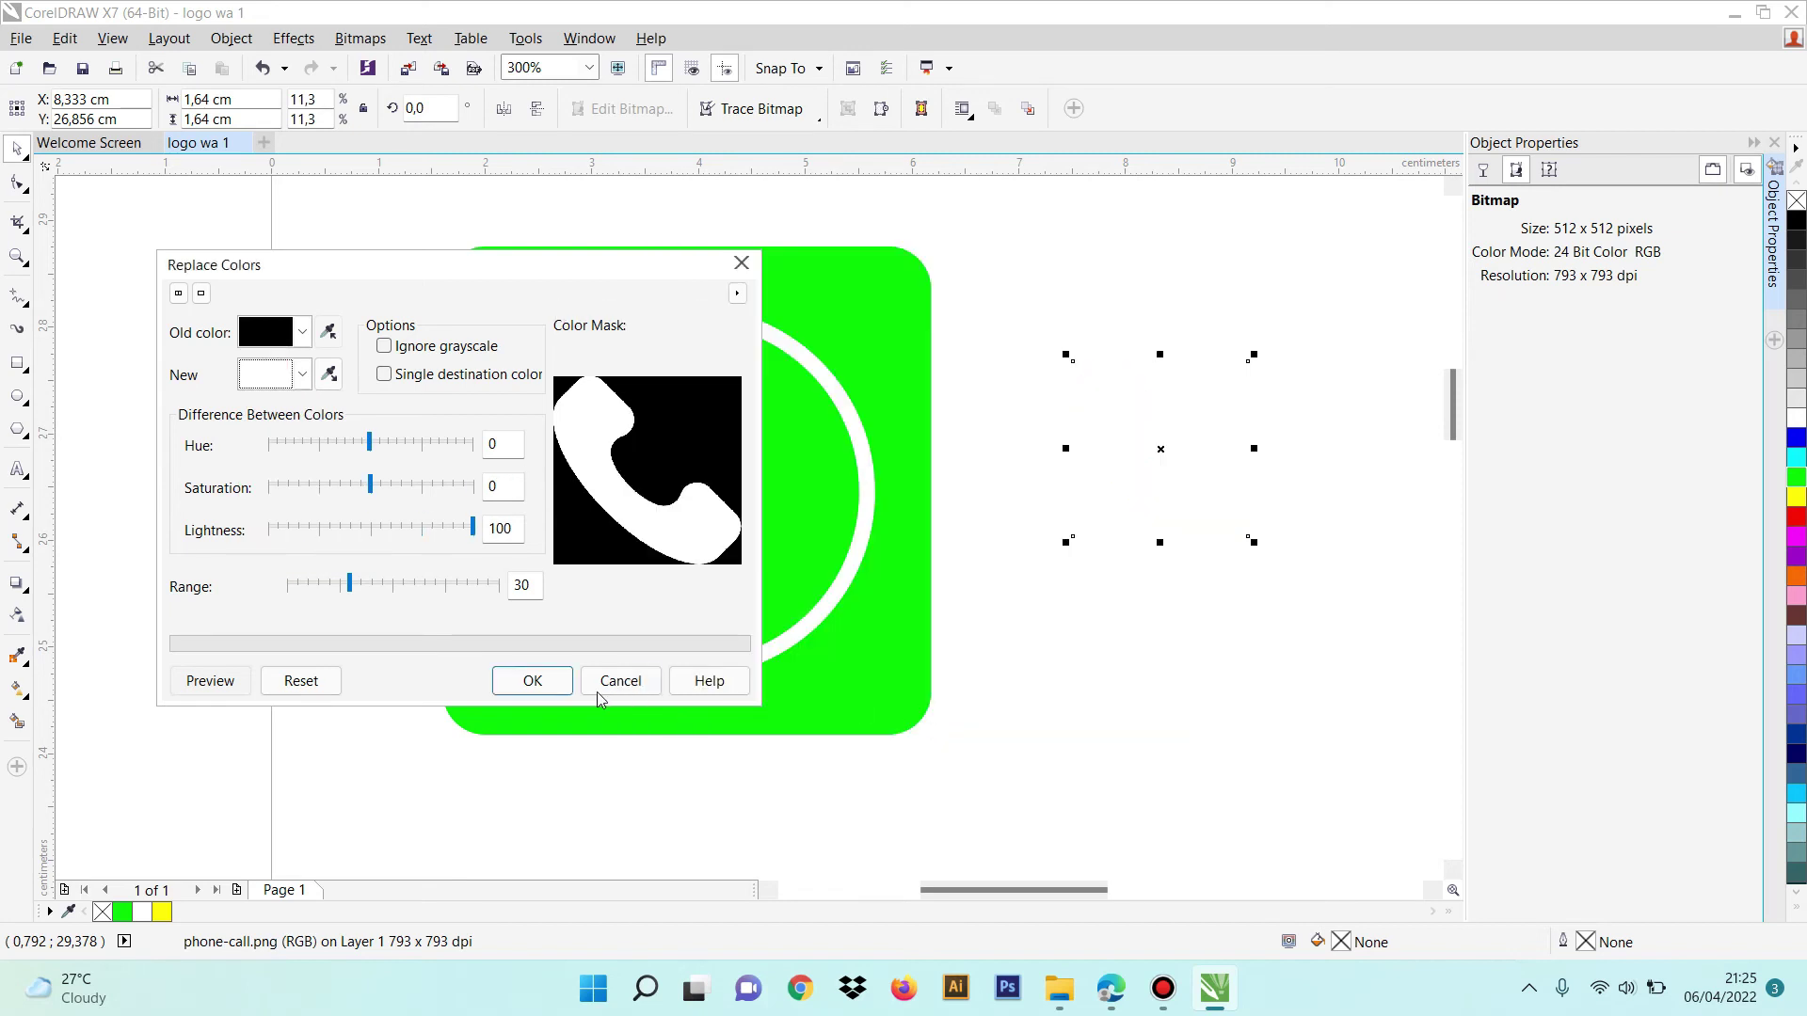
pyautogui.click(532, 681)
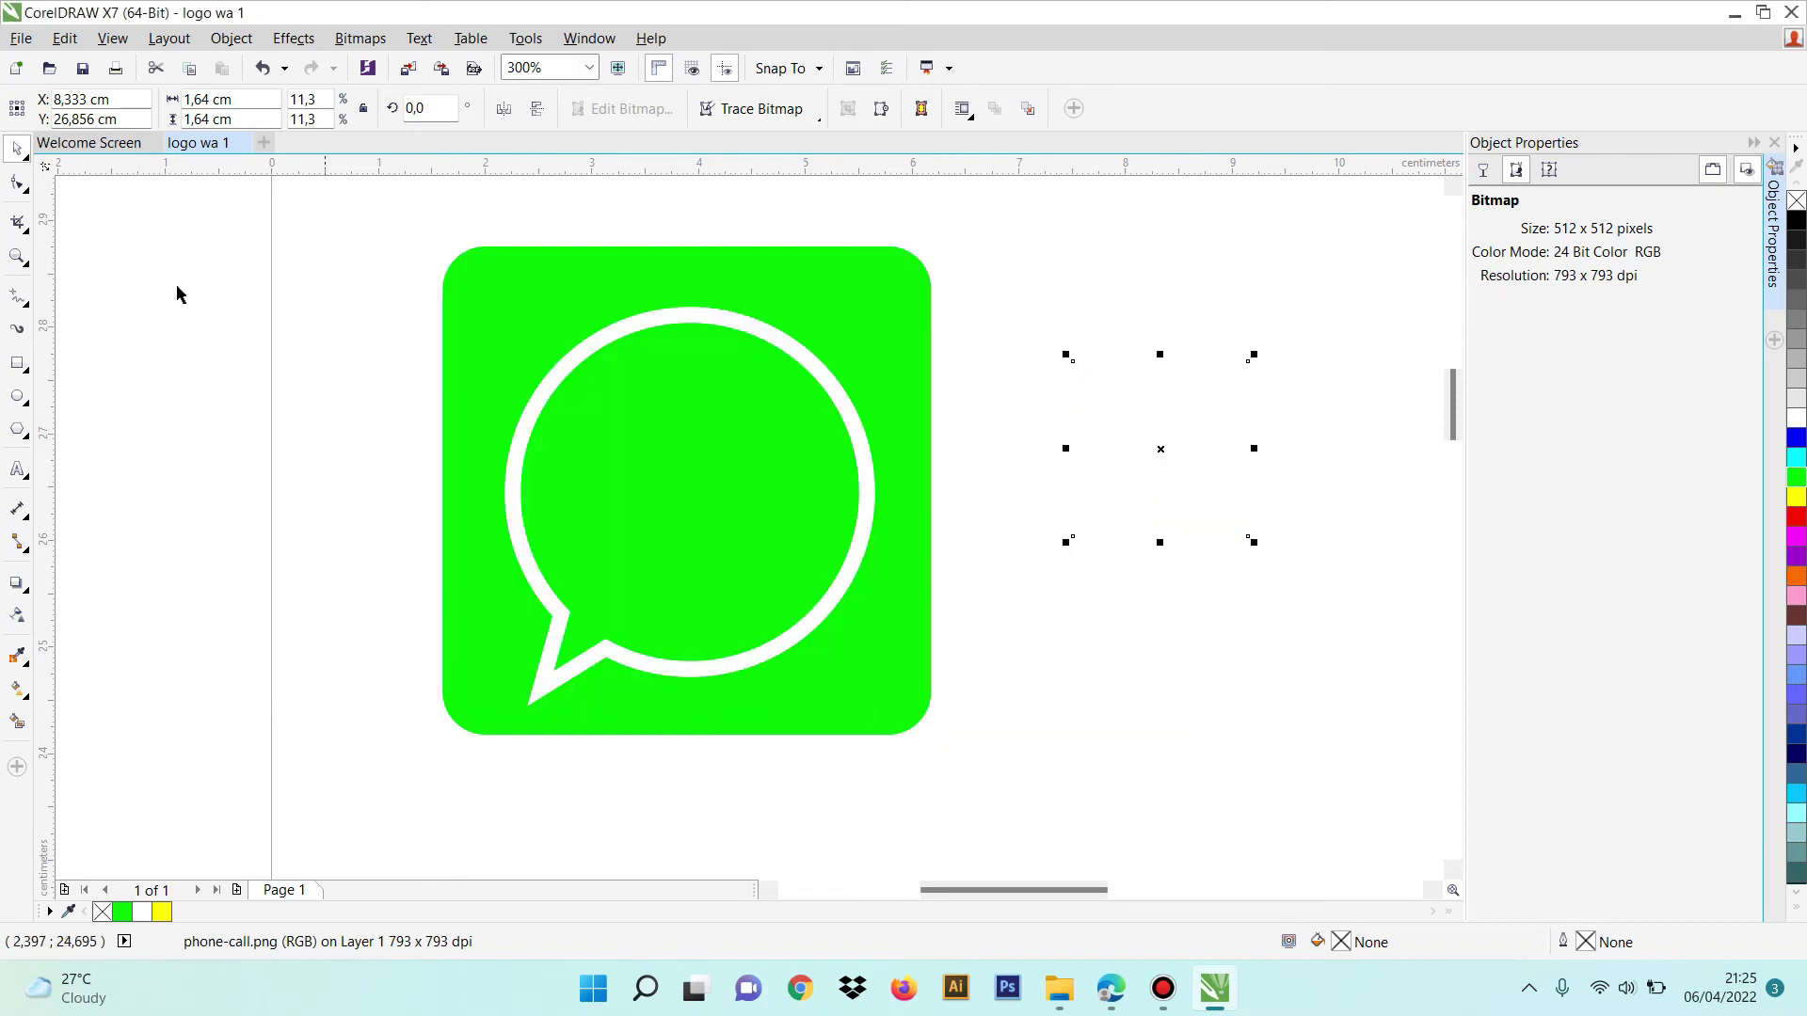
pyautogui.moveTo(1212, 480); pyautogui.dragTo(747, 515)
pyautogui.click(1164, 511)
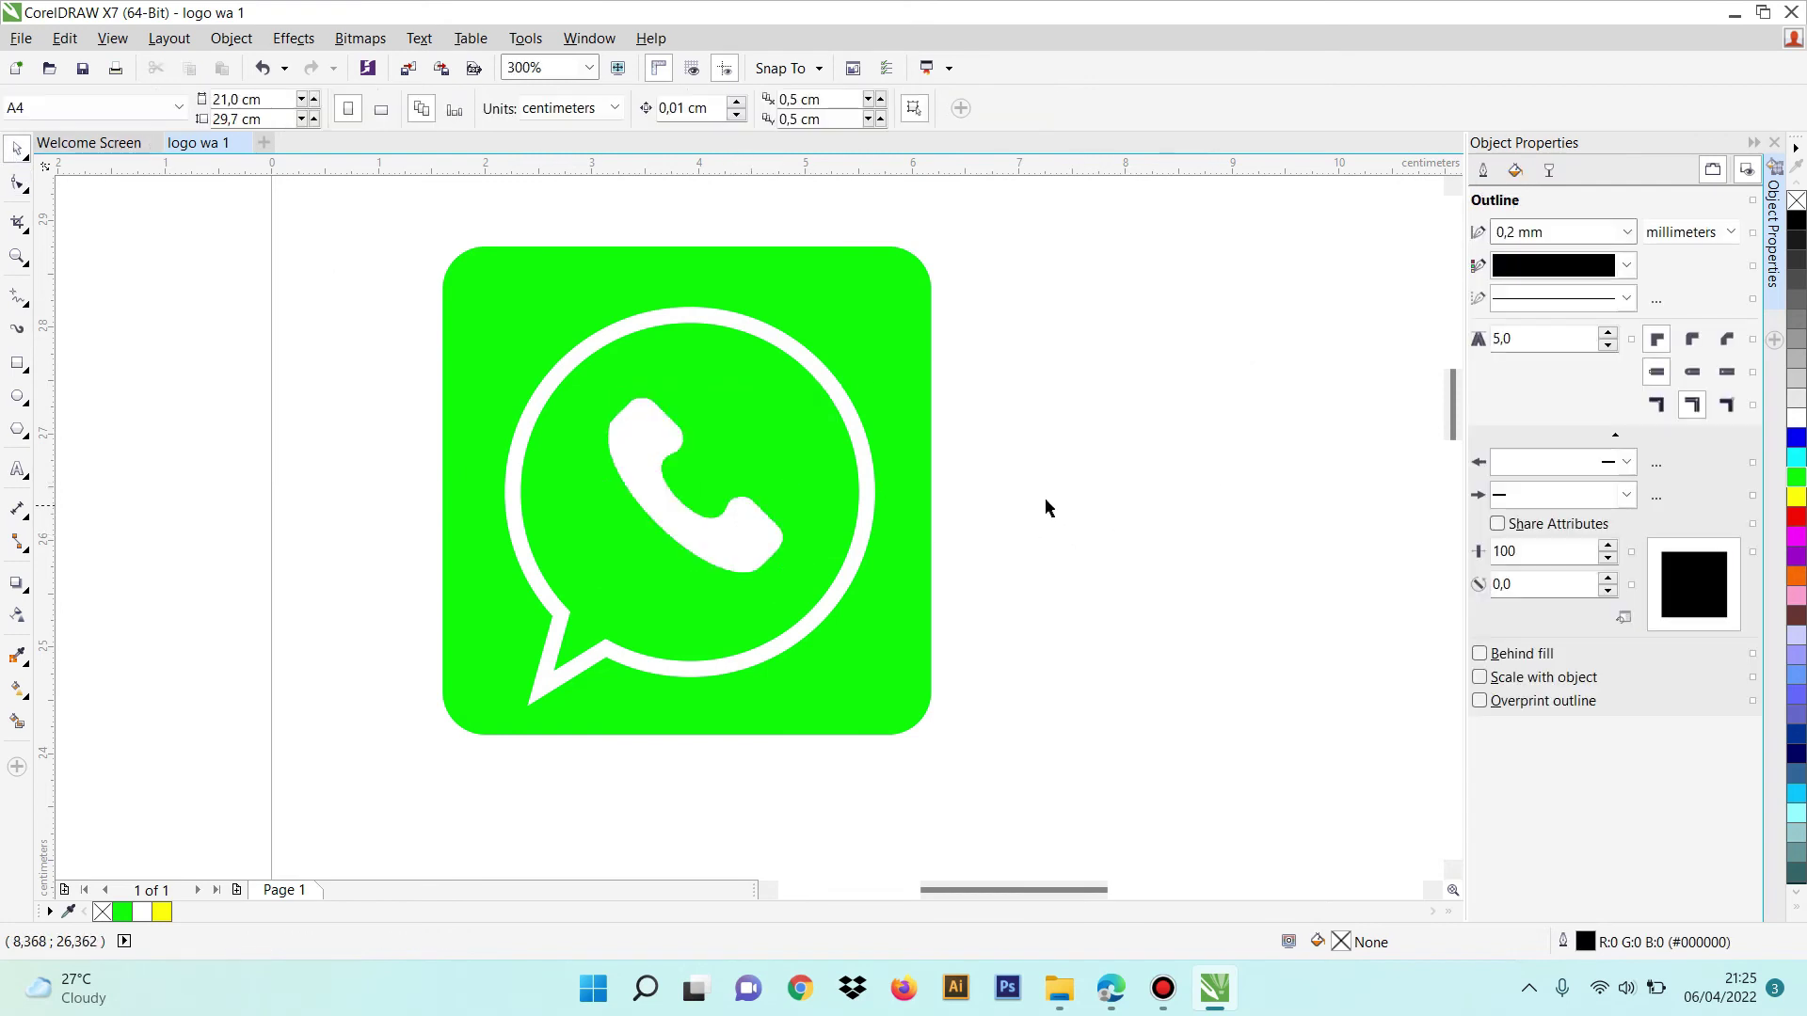
# Duplicate the green square, speech bubble and phone together, and place the copy beside the original logo
pyautogui.moveTo(353, 250); pyautogui.dragTo(1171, 769)
pyautogui.moveTo(390, 183); pyautogui.dragTo(1079, 787)
pyautogui.moveTo(338, 199); pyautogui.dragTo(1122, 807)
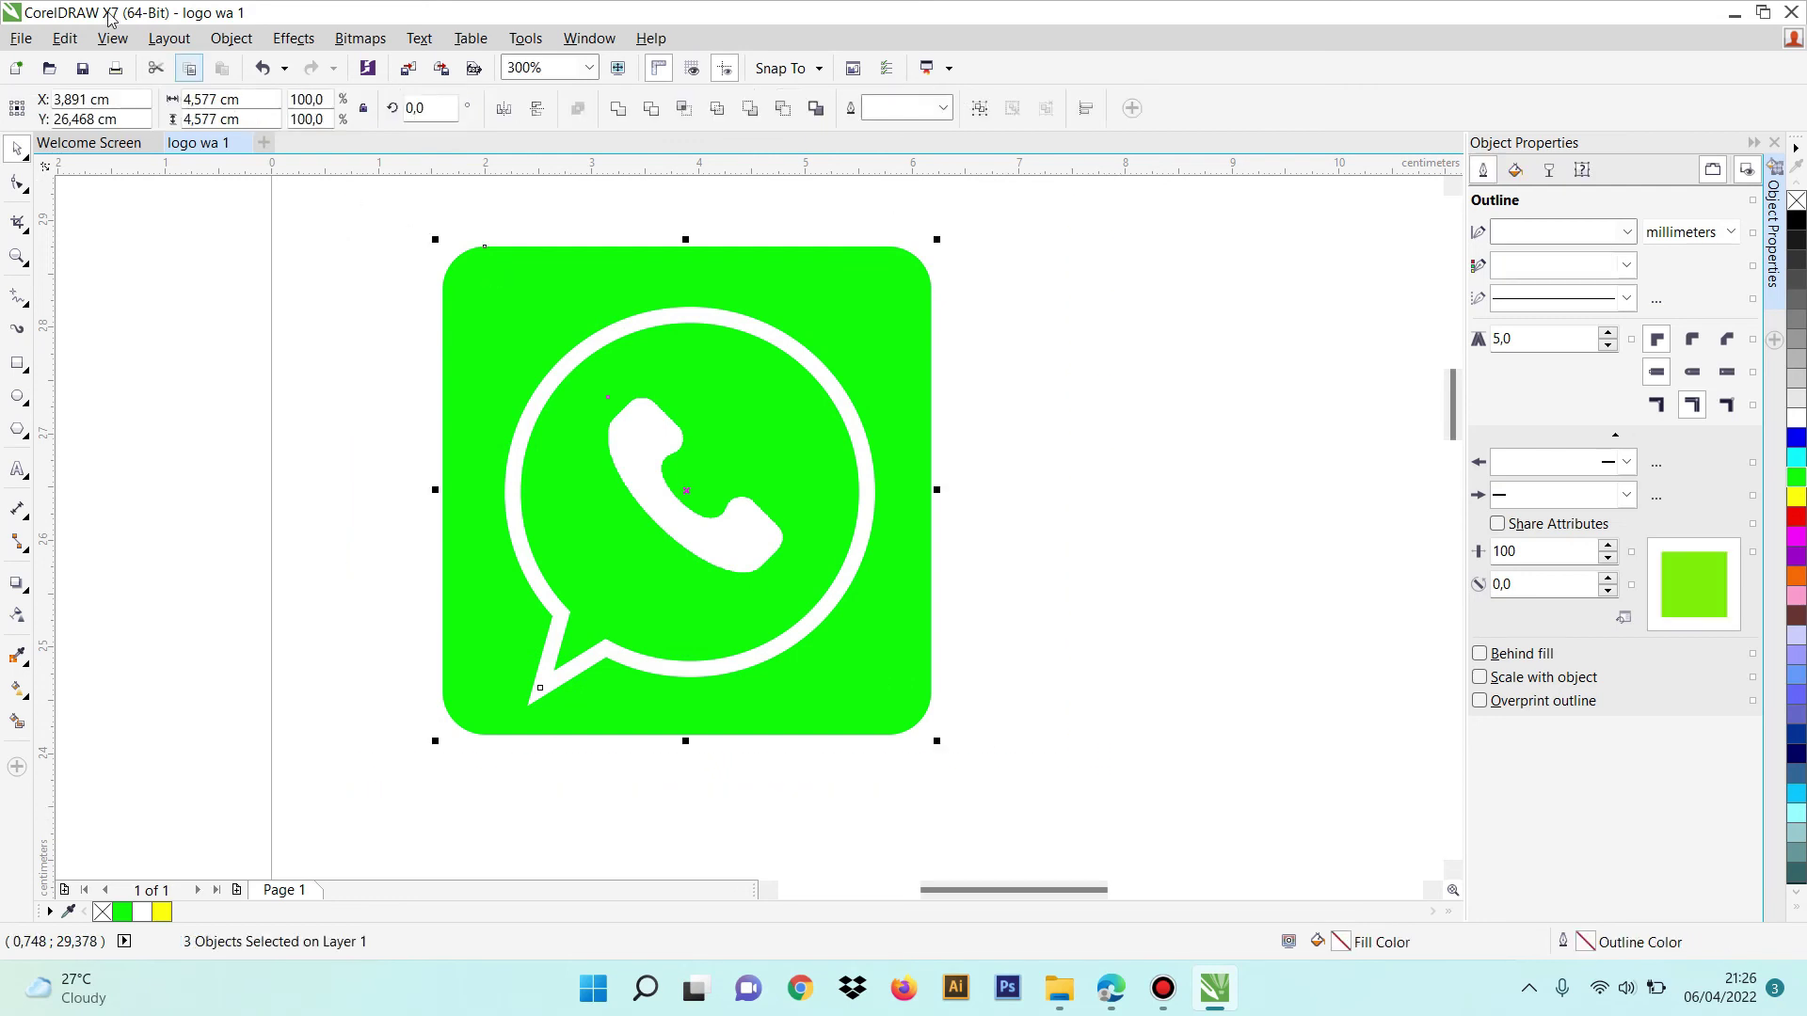
pyautogui.click(64, 38)
pyautogui.click(106, 297)
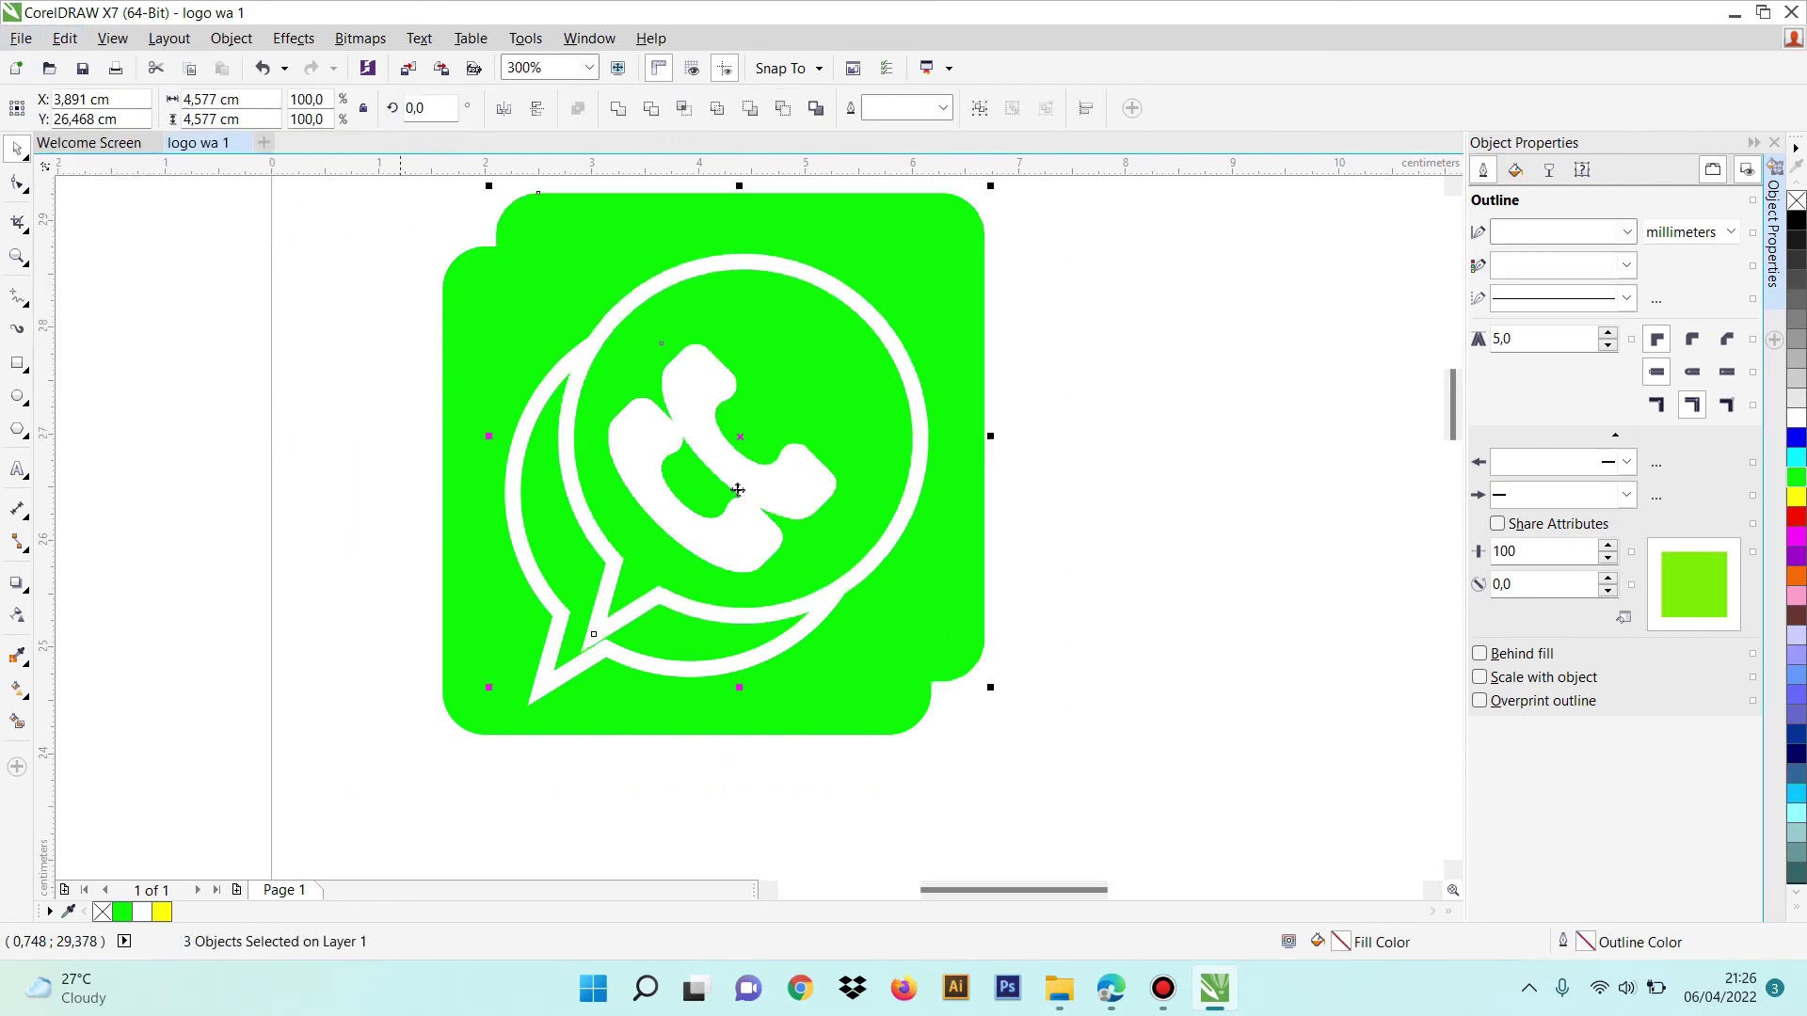
pyautogui.moveTo(762, 565); pyautogui.dragTo(1261, 564)
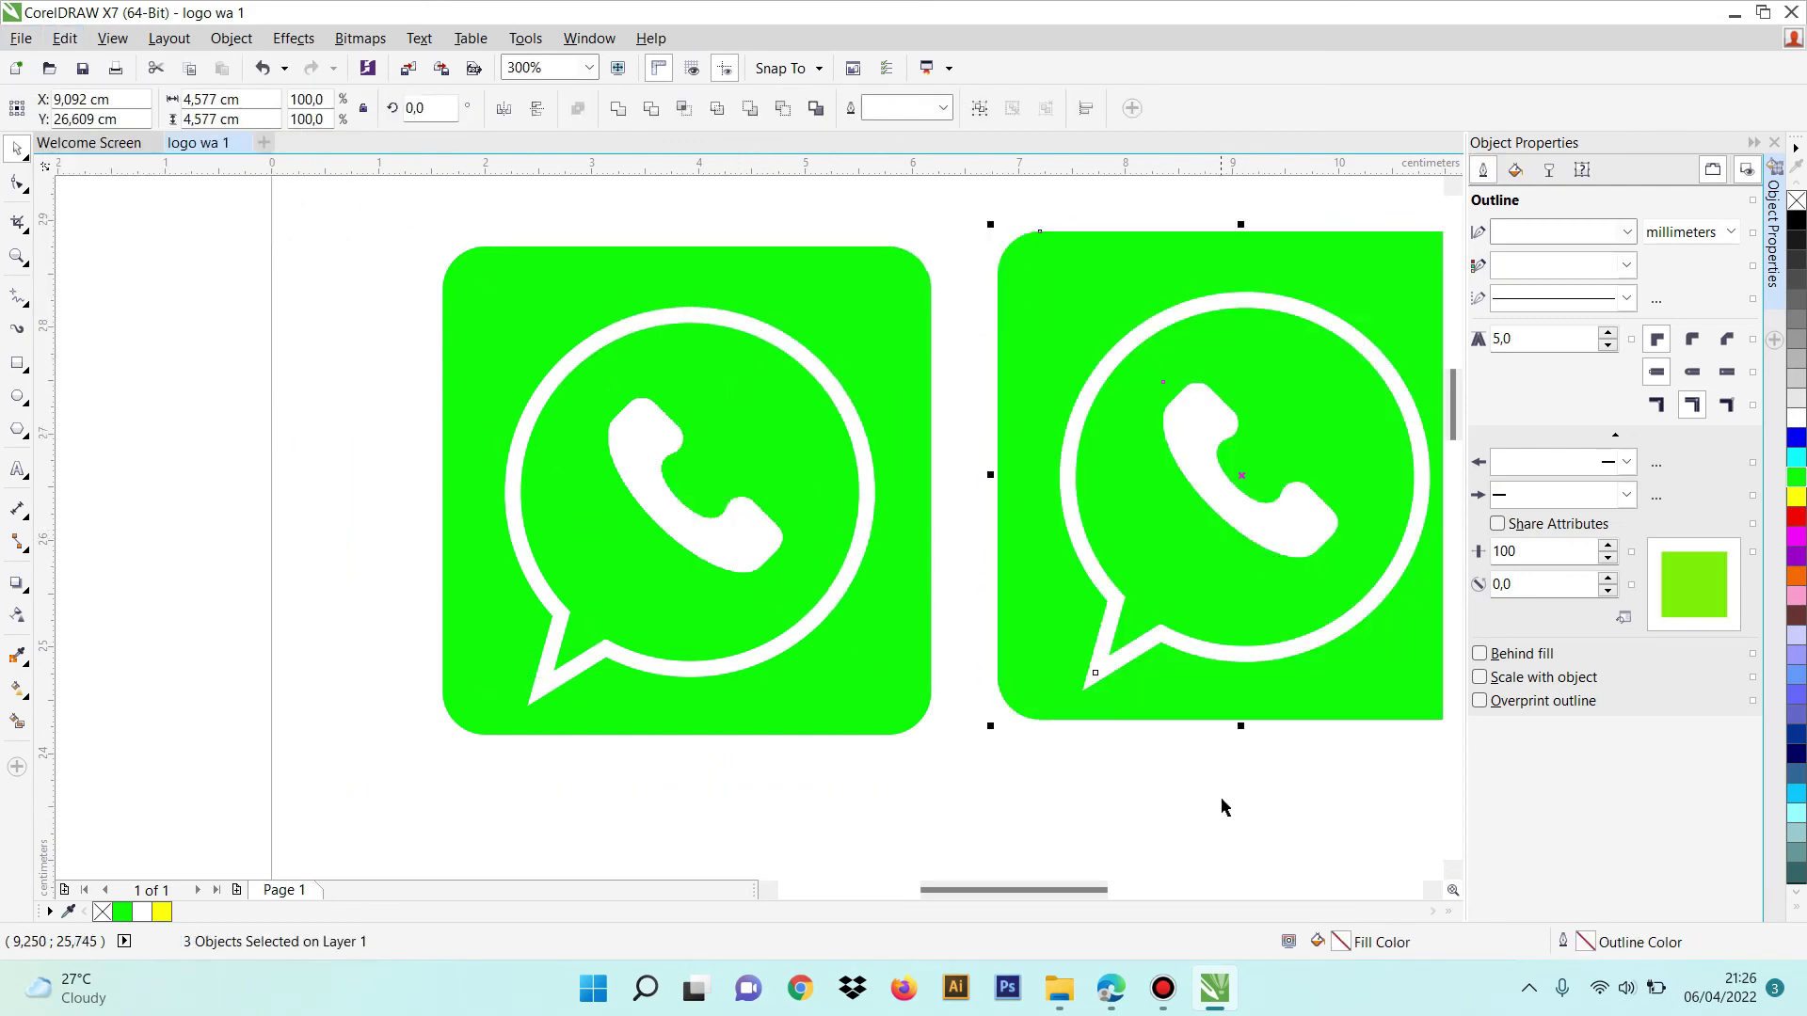
# Delete the copied logo, first its speech bubble and after that its green square and phone
pyautogui.click(1222, 799)
pyautogui.click(1214, 574)
pyautogui.press('Delete')
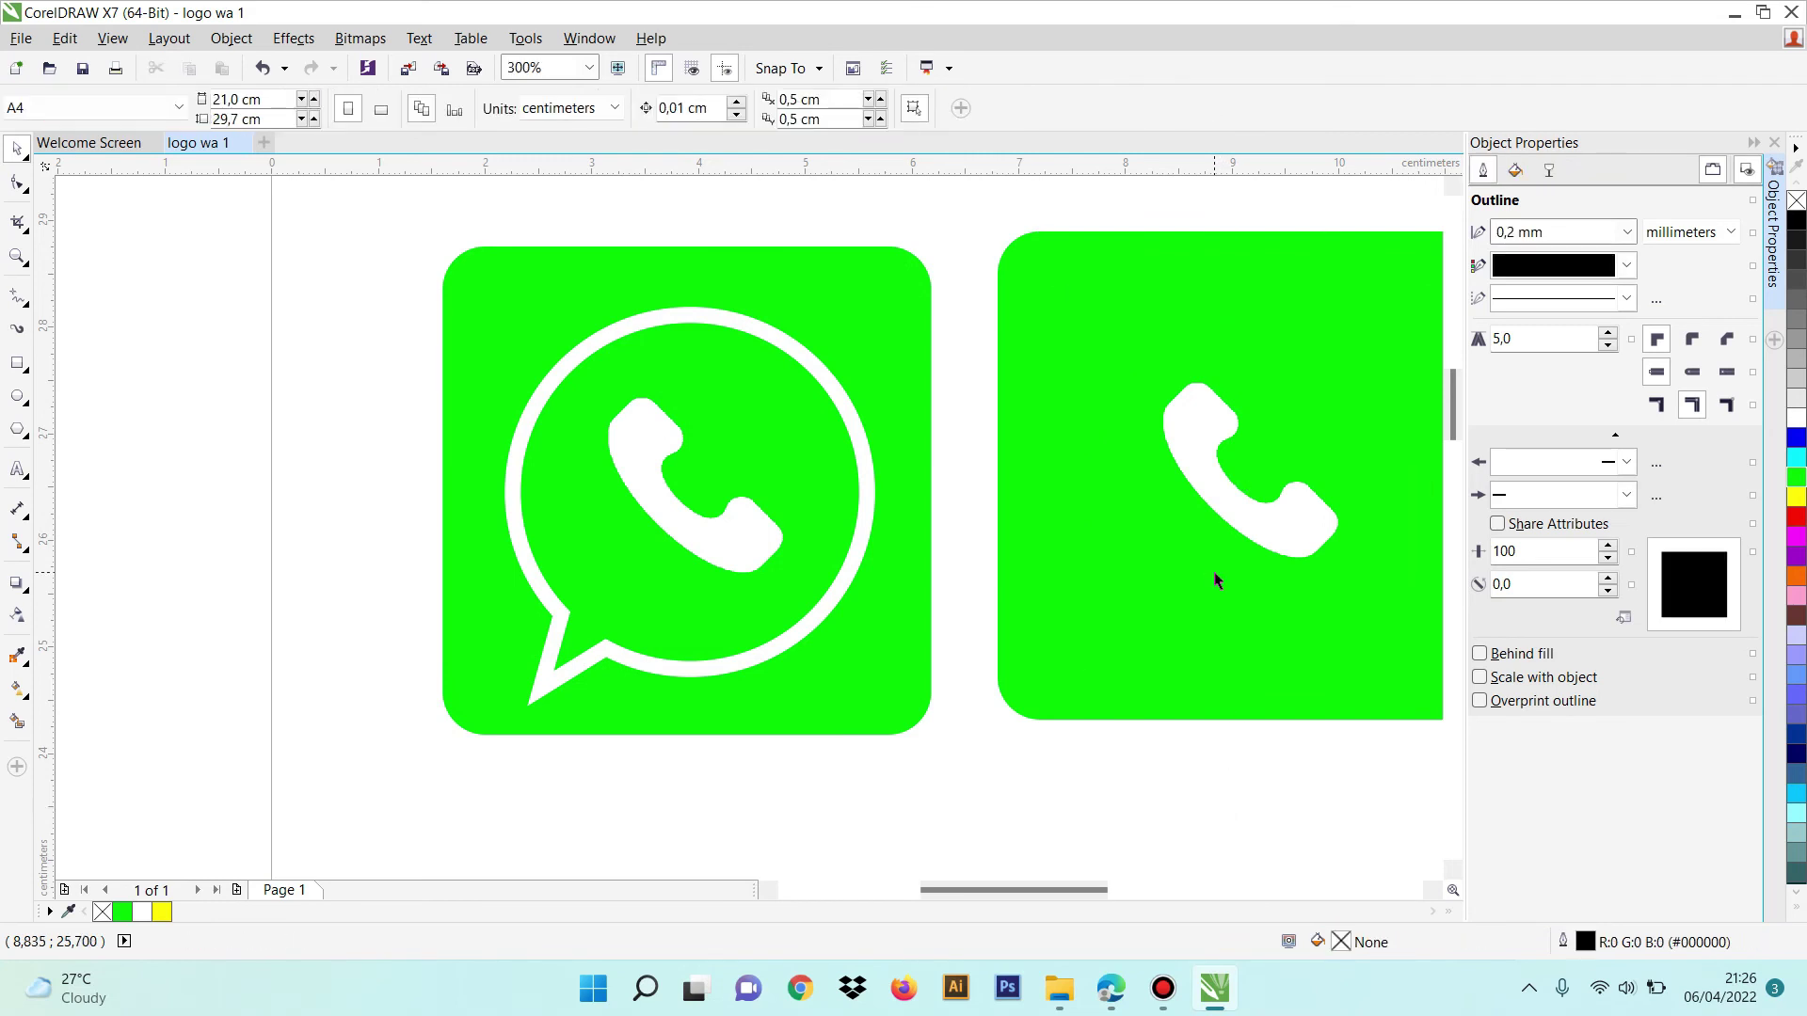
pyautogui.hscroll(3, 1000, 230)
pyautogui.moveTo(780, 215); pyautogui.dragTo(1358, 755)
pyautogui.press('Delete')
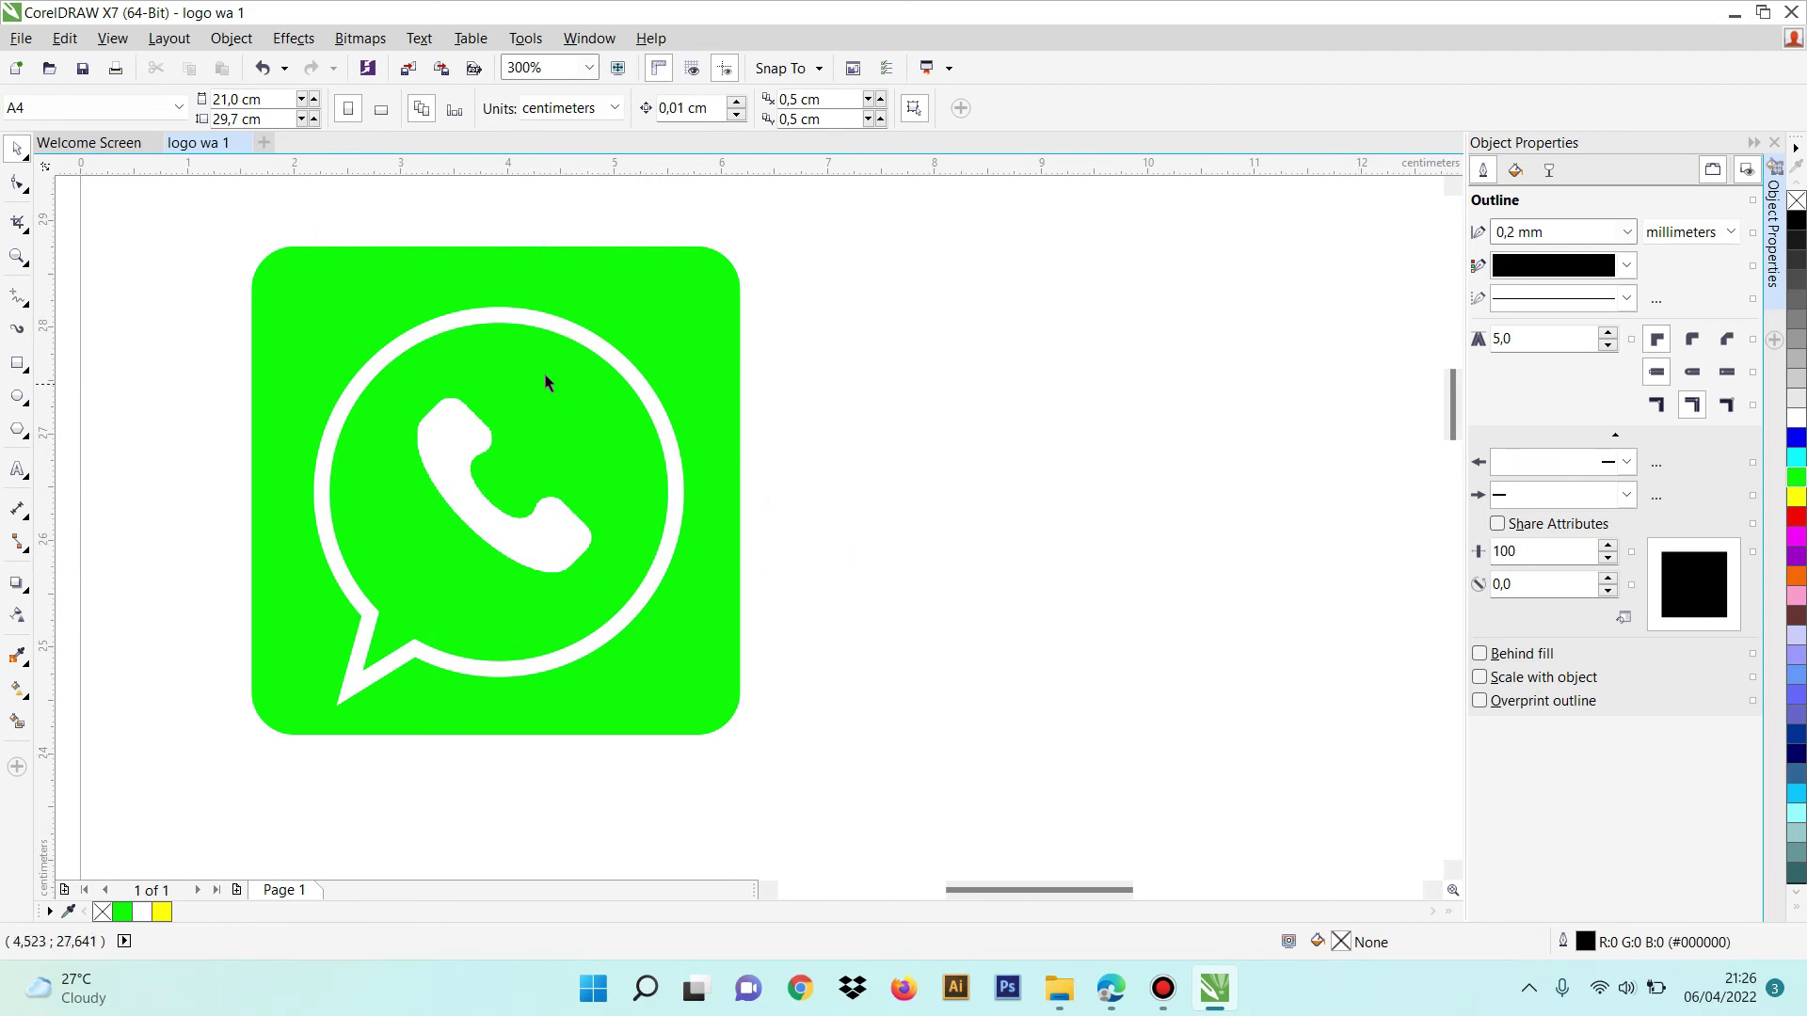
# Export the logo to the PROJECT folder as a PNG named "logo wa 1" in 24-bit RGB at resolution 300
pyautogui.click(21, 38)
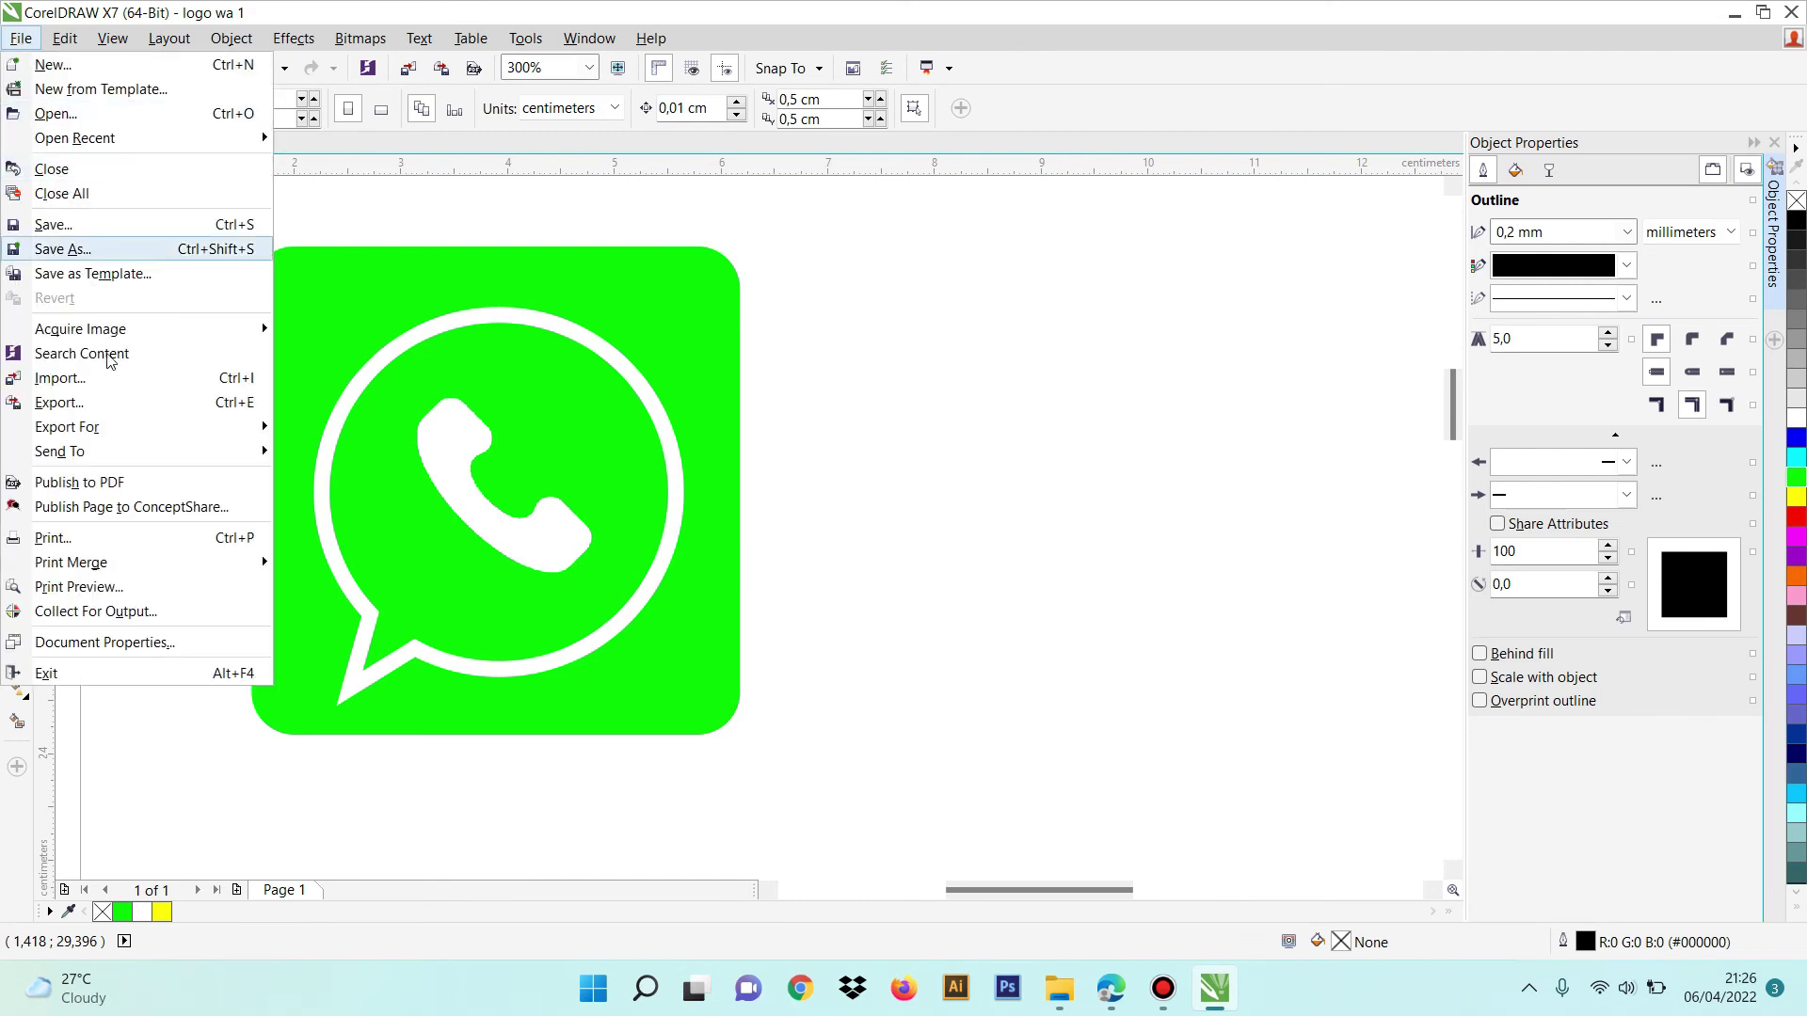
pyautogui.click(113, 414)
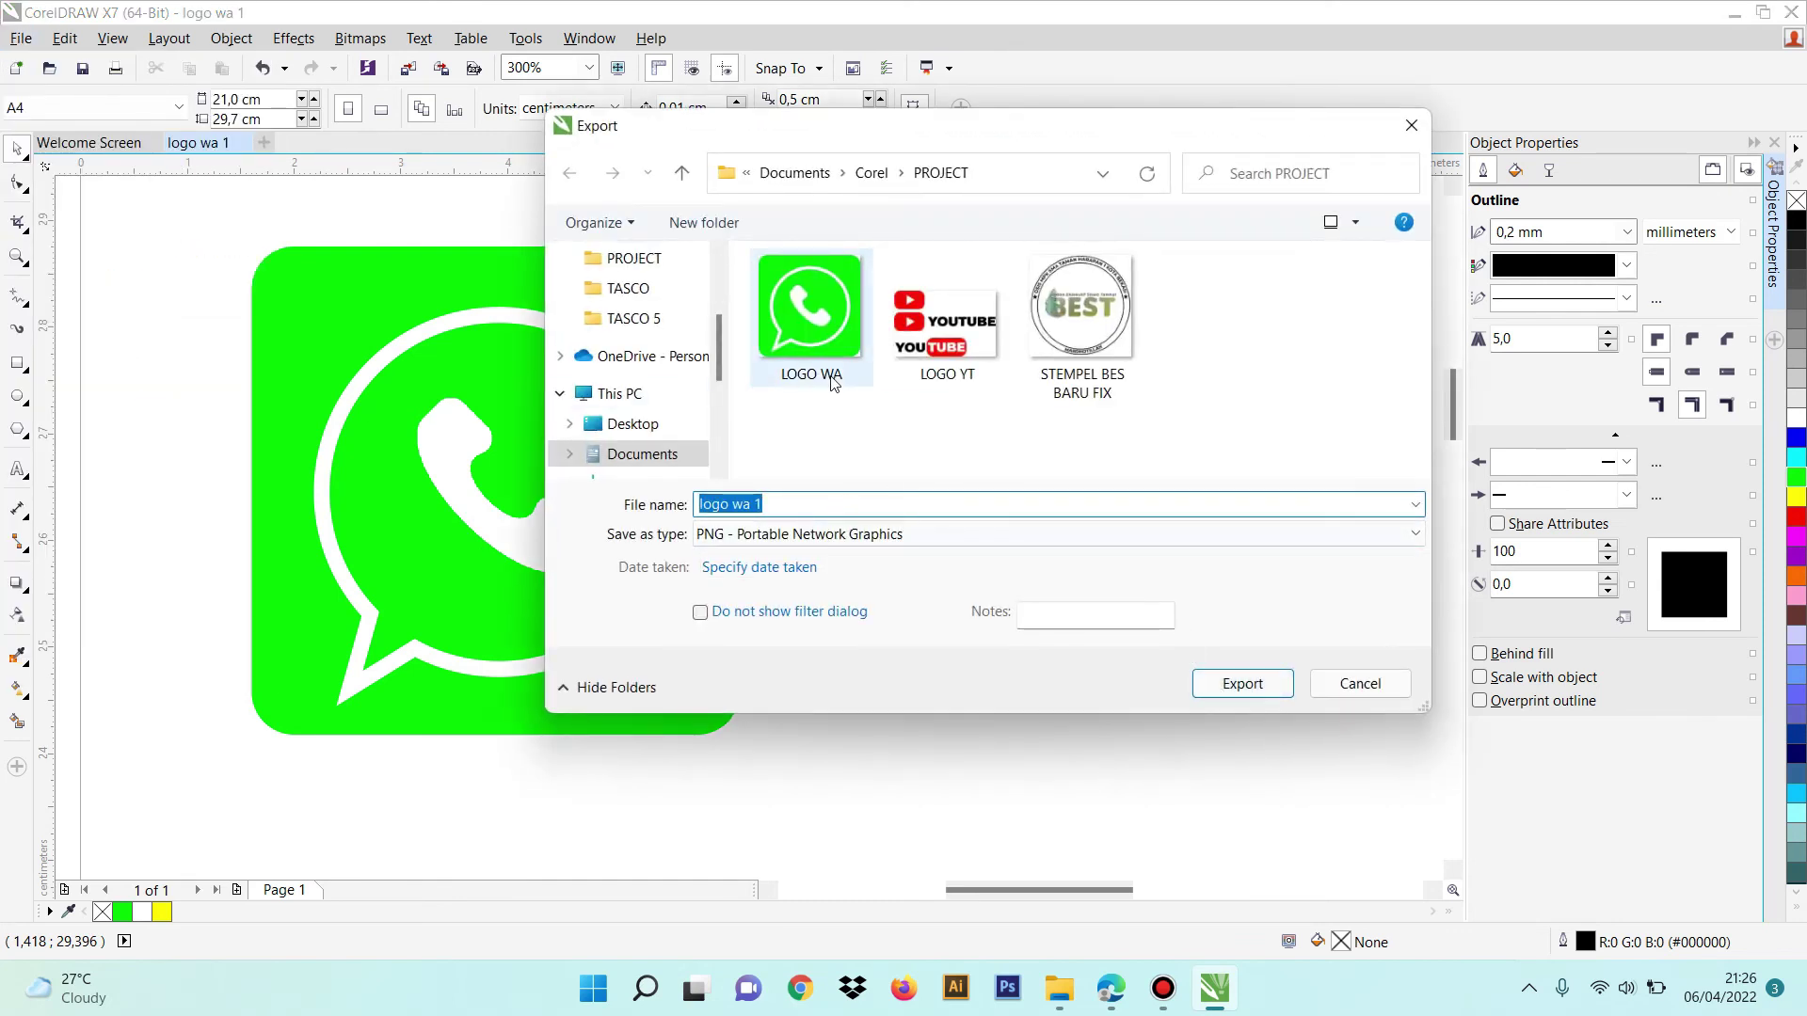
pyautogui.click(1241, 684)
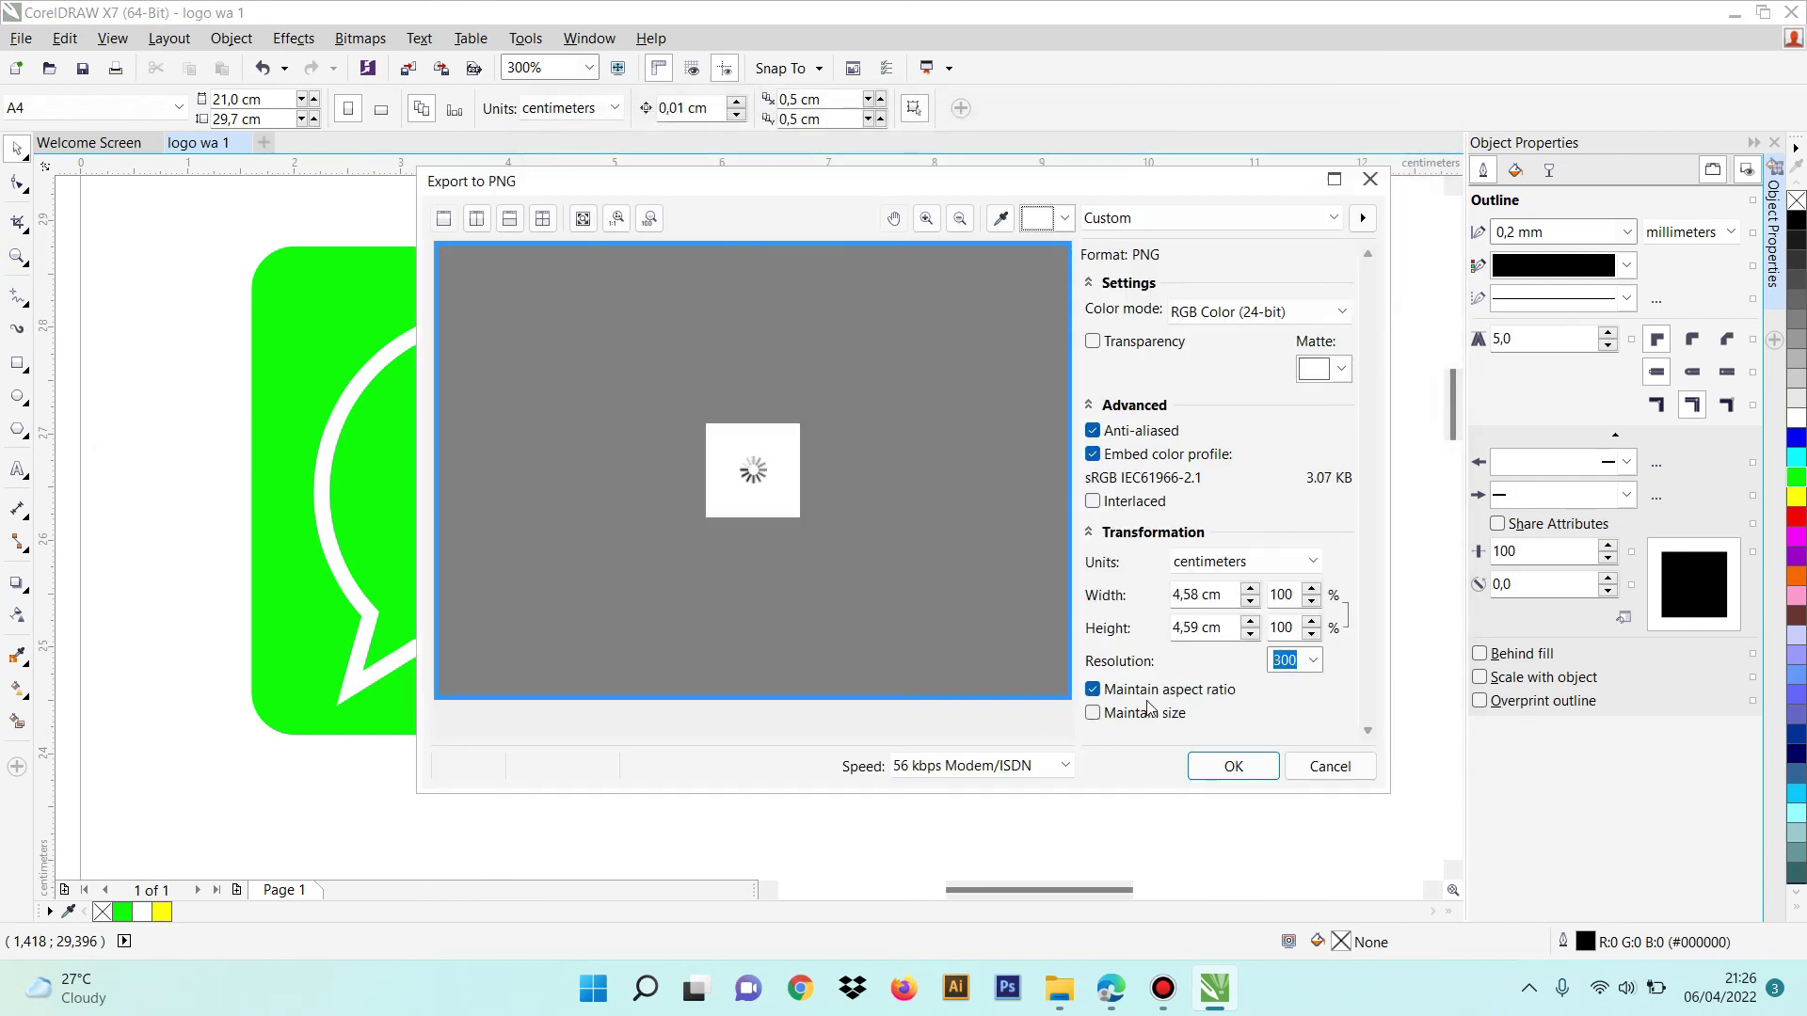
pyautogui.click(1231, 769)
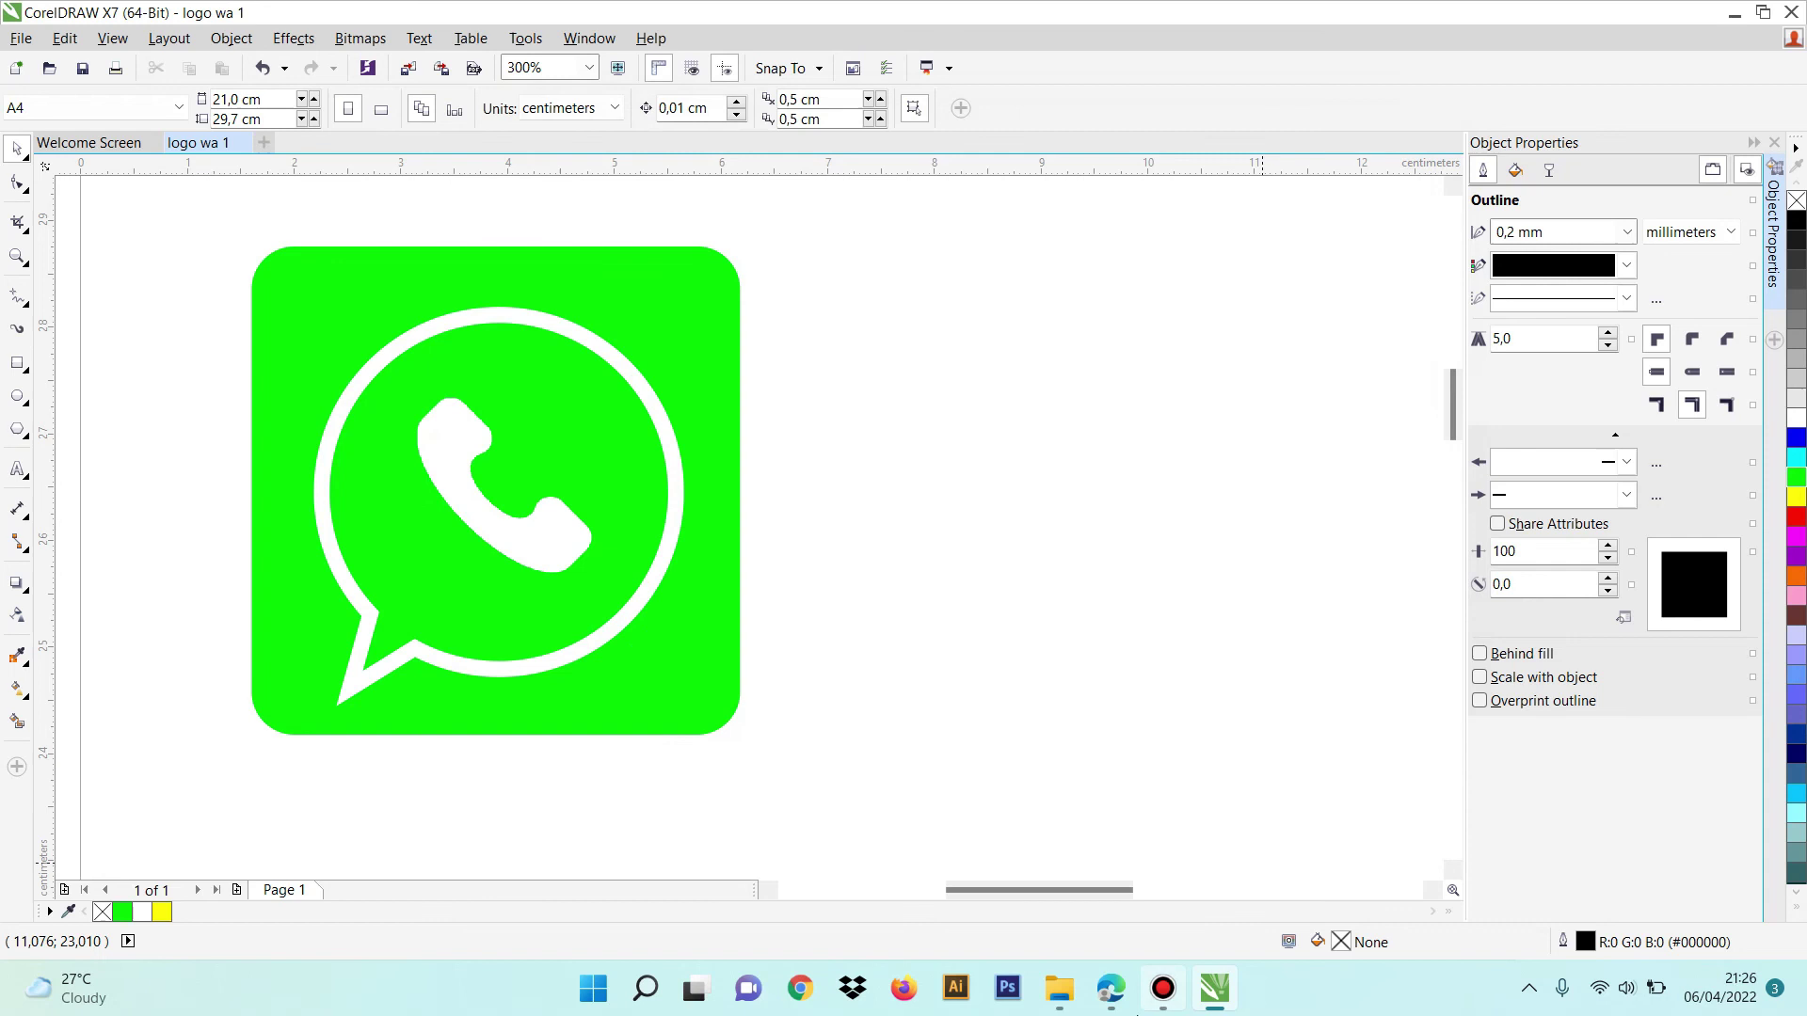
# Open the exported "logo wa 1" image from the Documents > Corel > PROJECT folder in File Explorer
pyautogui.click(1059, 988)
pyautogui.click(532, 583)
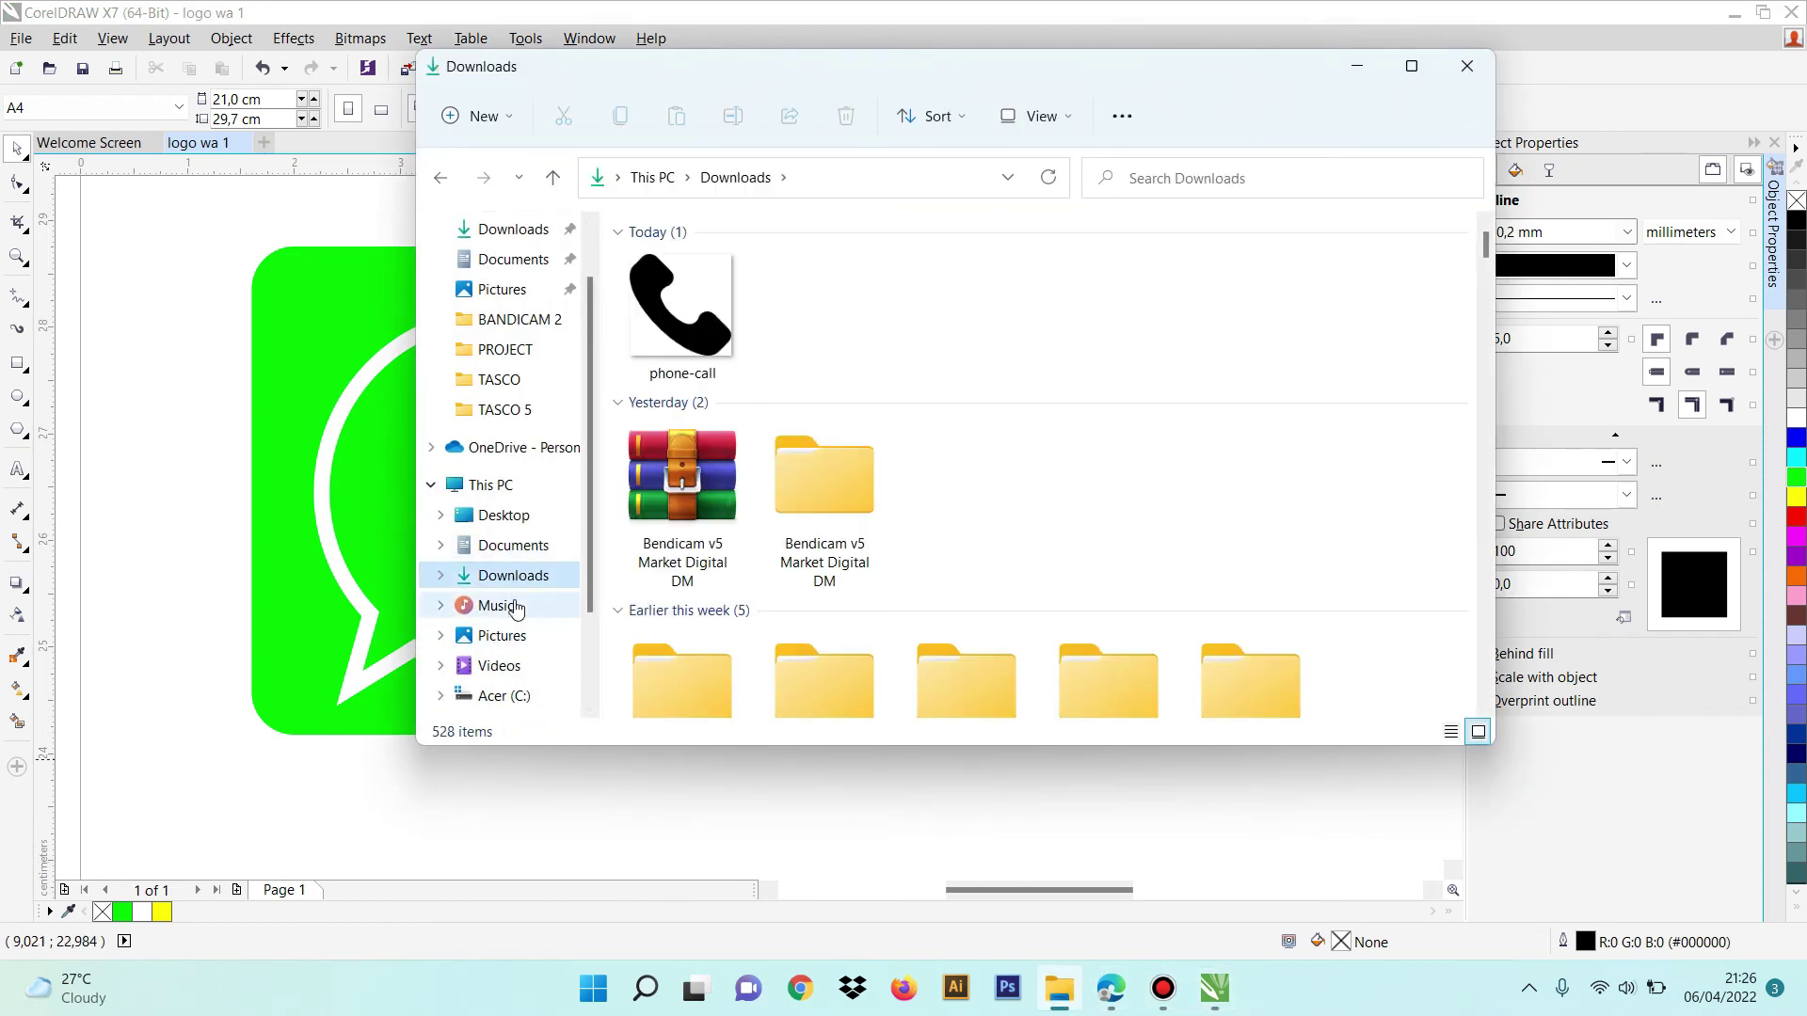
pyautogui.click(518, 546)
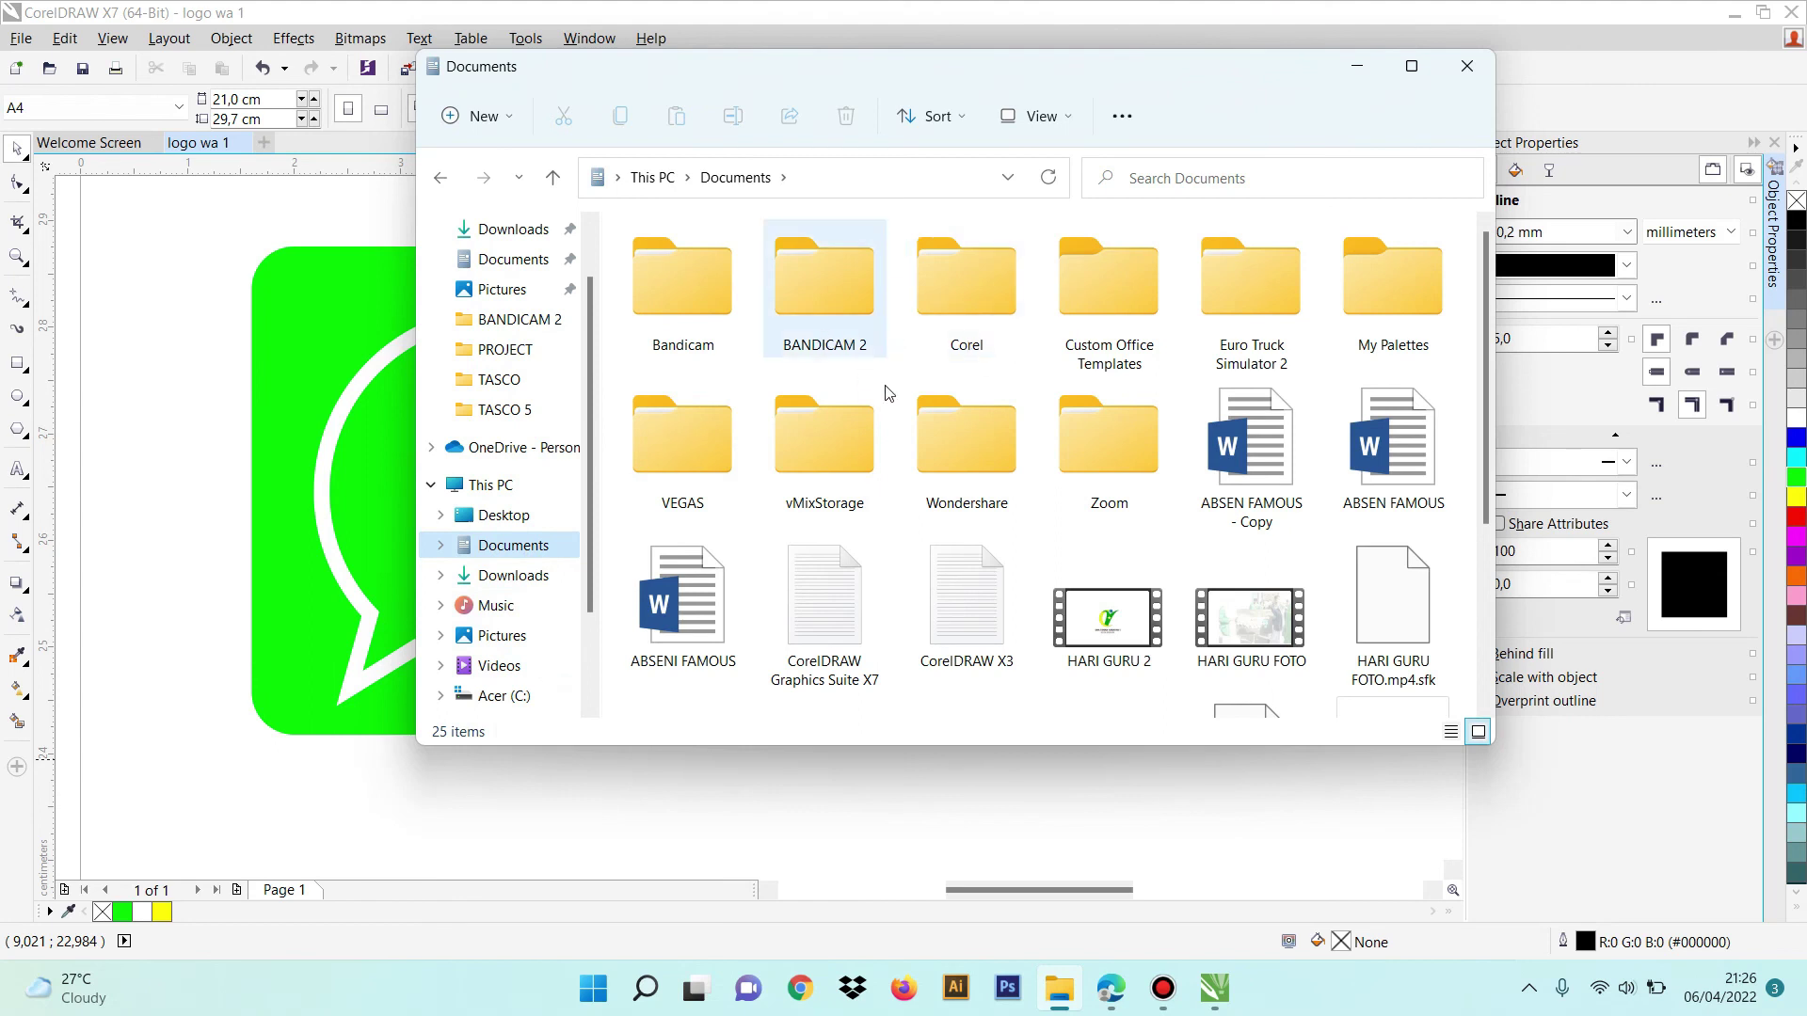
pyautogui.doubleClick(954, 324)
pyautogui.doubleClick(690, 348)
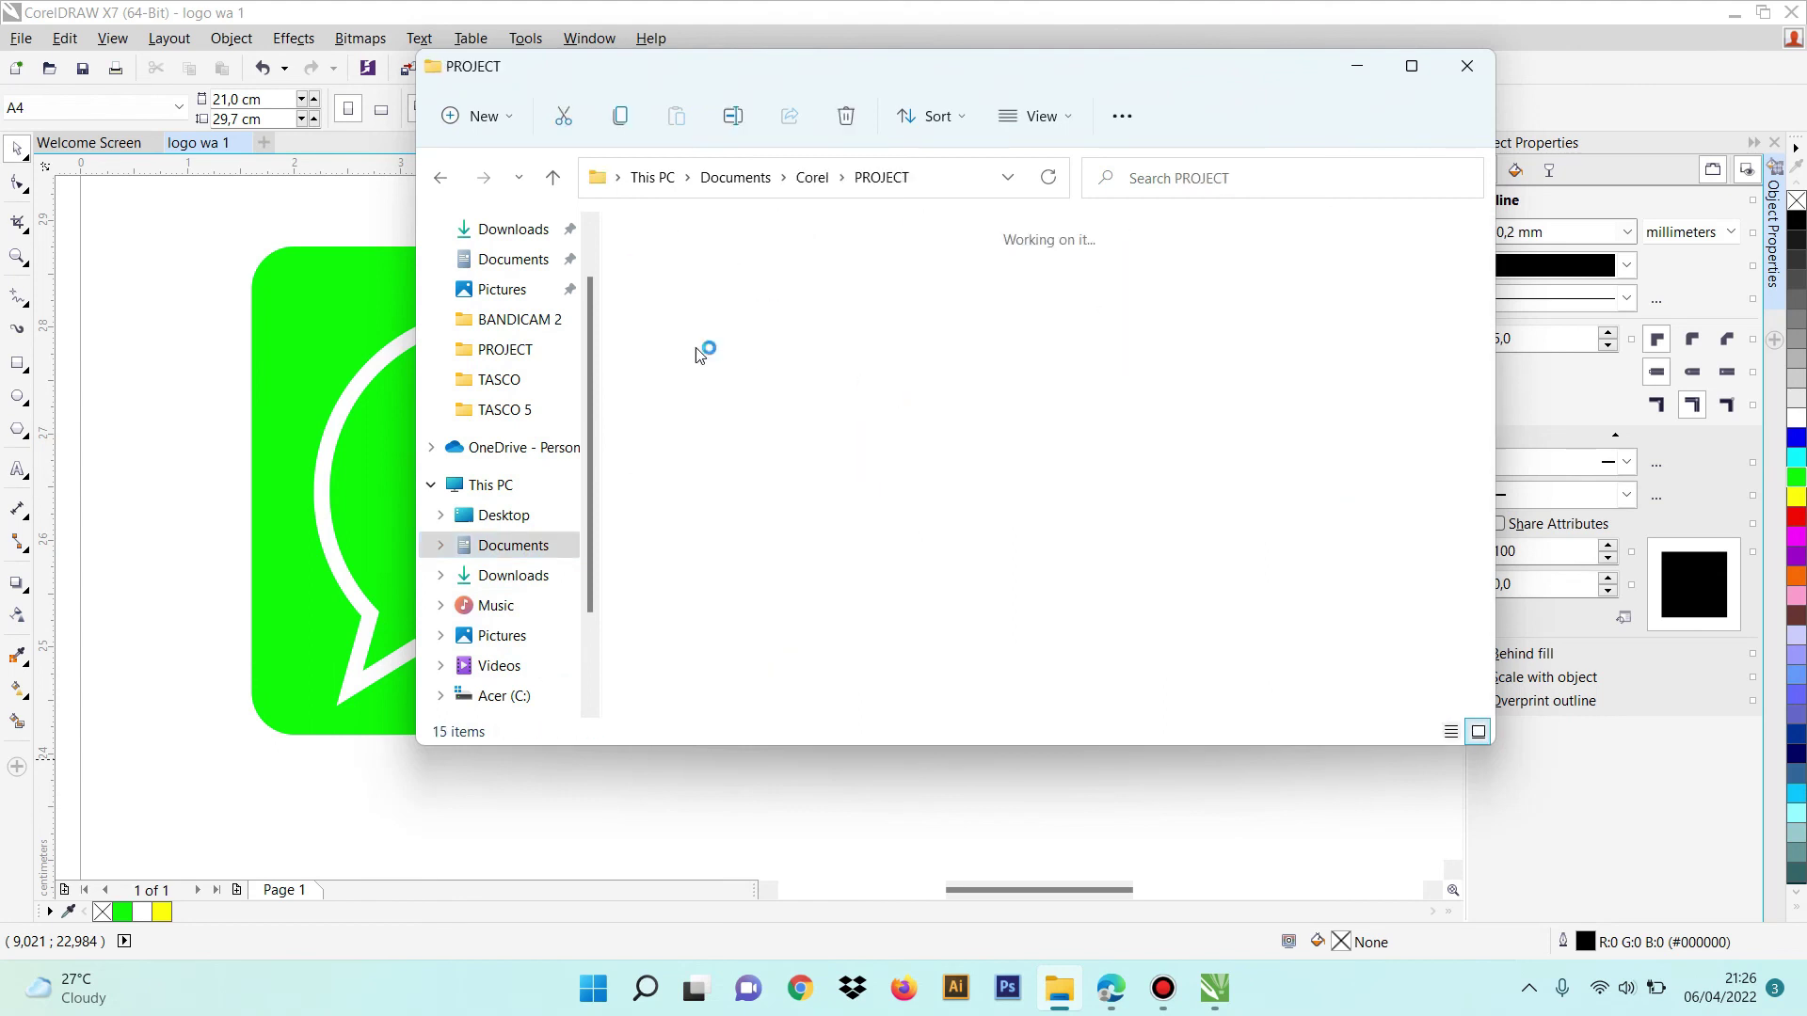
pyautogui.click(682, 468)
pyautogui.doubleClick(681, 469)
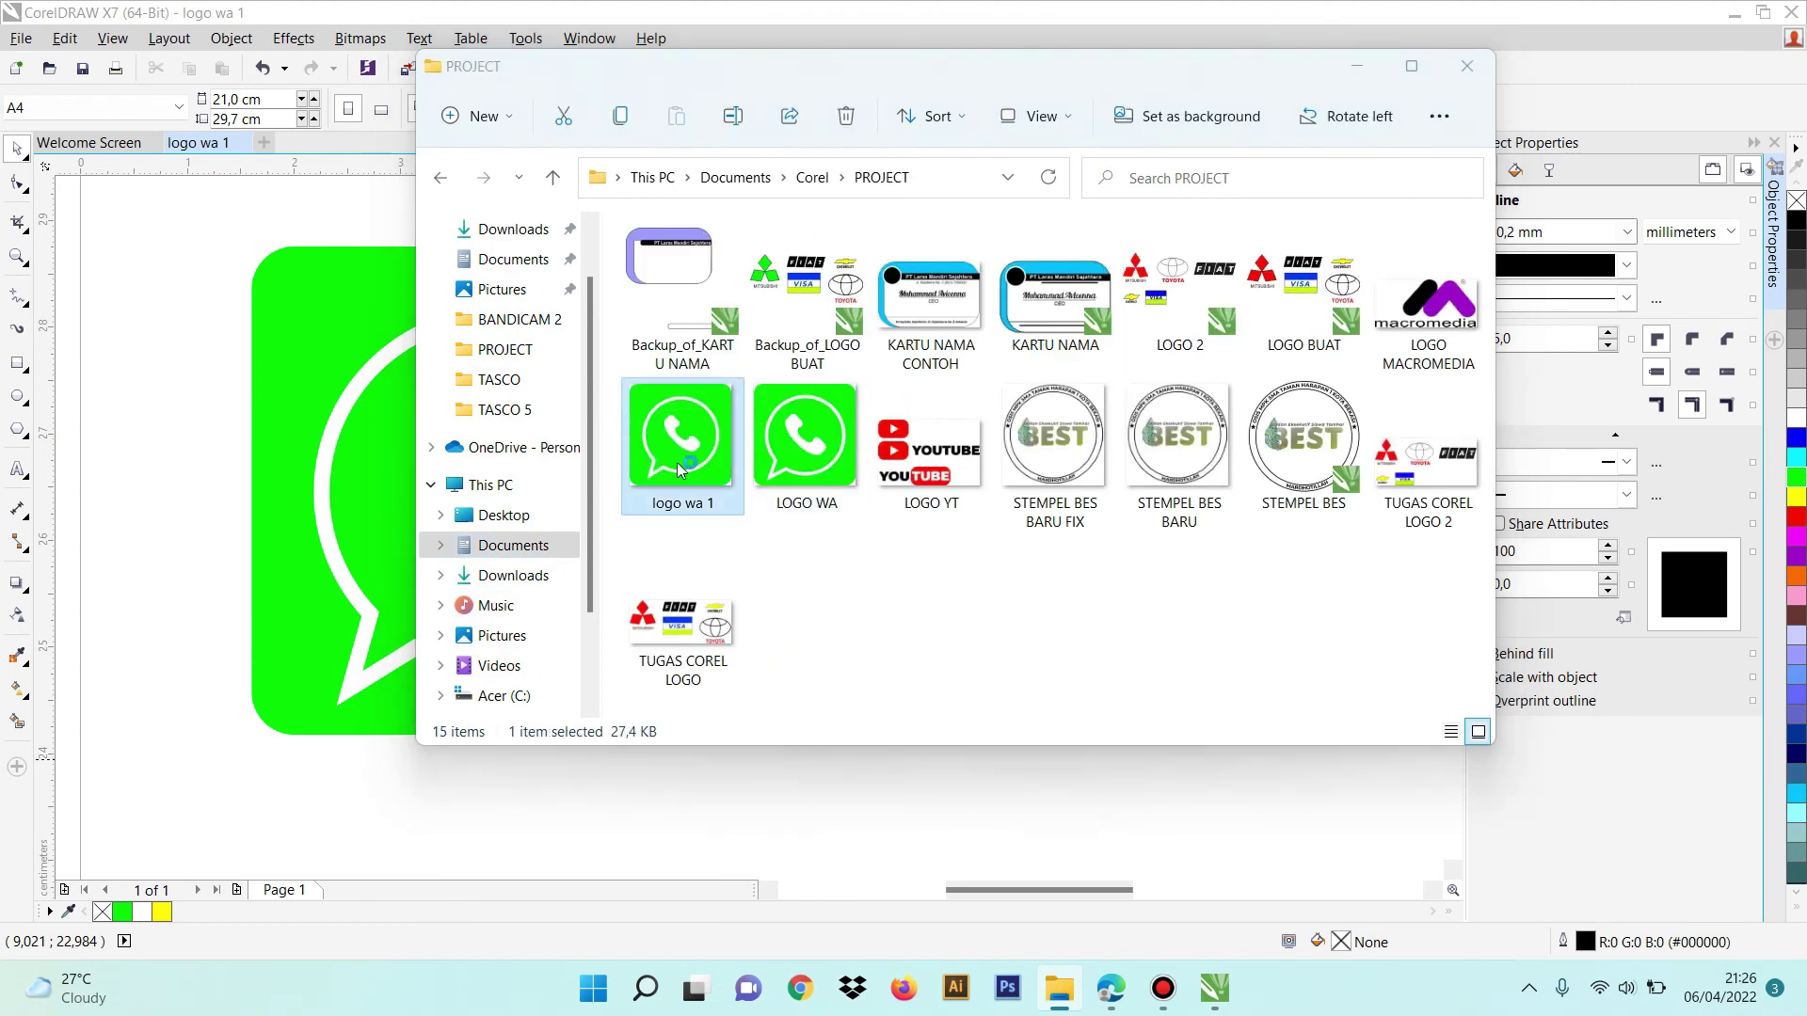